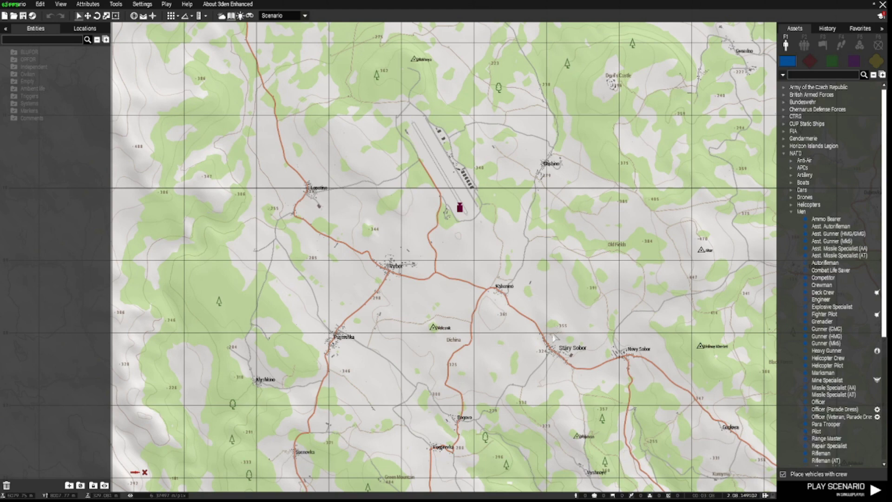
# Step: Locate the airfield on the map and bring its paved area beside the red garage doors into 3D view
pyautogui.moveTo(484, 249); pyautogui.dragTo(468, 326, button='right')
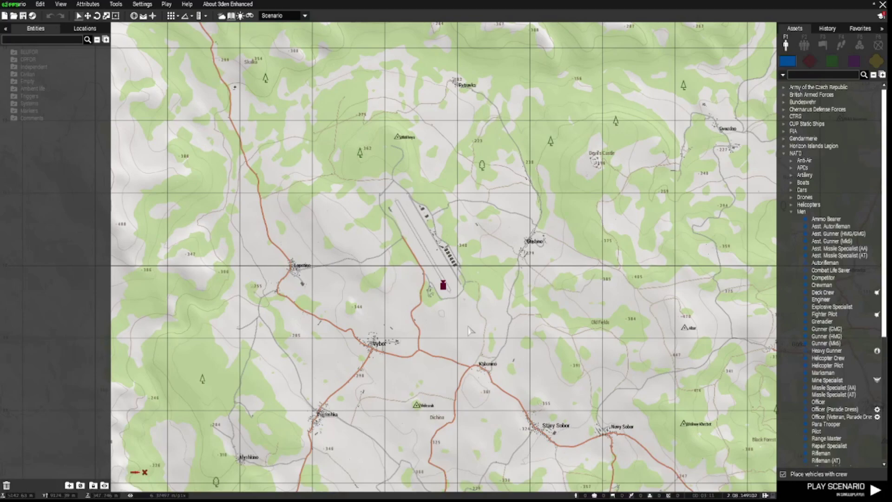
pyautogui.scroll(5, 469, 329)
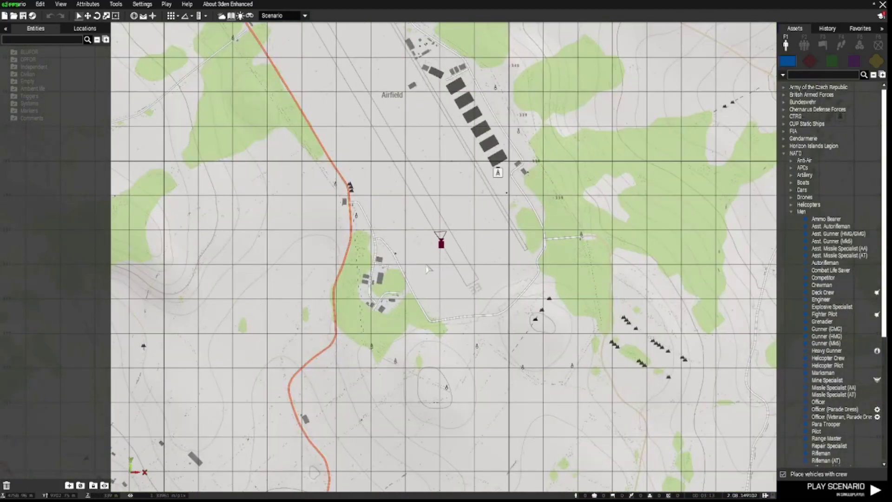
pyautogui.press('m')
pyautogui.moveTo(425, 262); pyautogui.dragTo(217, 281, button='right')
pyautogui.press('w')
pyautogui.press('d')
pyautogui.press('w')
pyautogui.moveTo(511, 278); pyautogui.dragTo(435, 295, button='right')
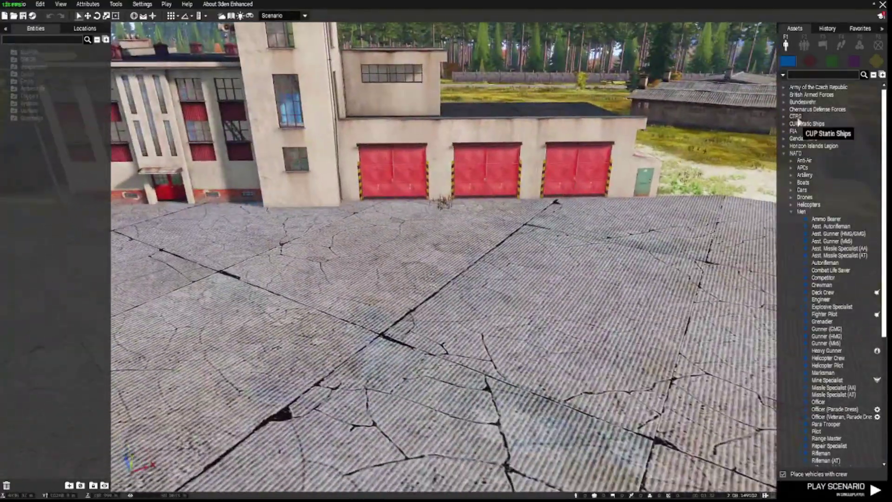
# Step: Place a BLUFOR United States Army infantry Team (OCP) group on the pavement in front of the red garages
pyautogui.click(804, 47)
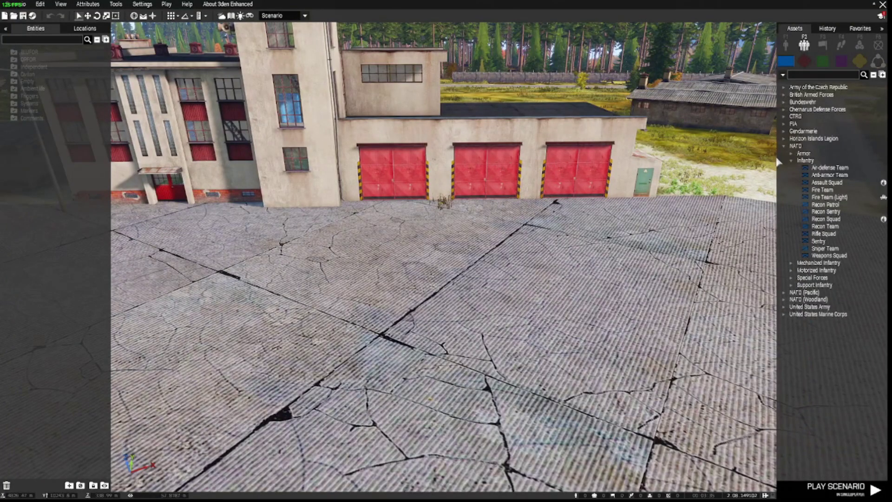
pyautogui.click(784, 146)
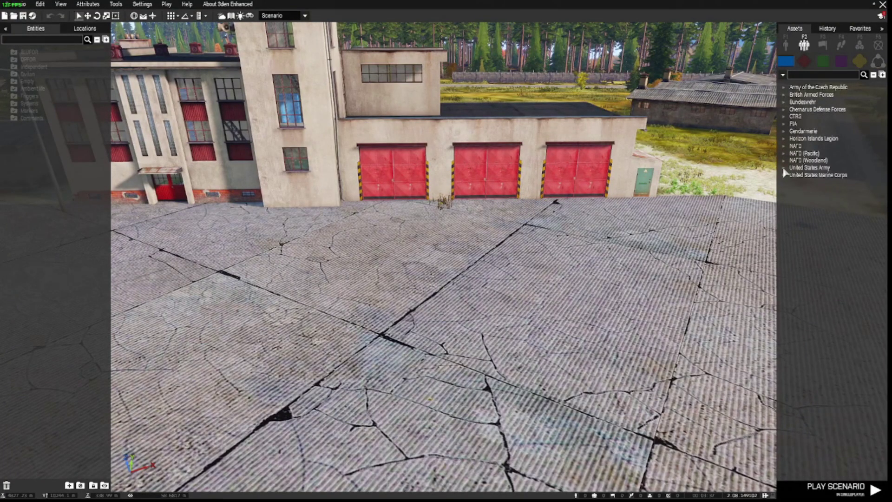
pyautogui.click(784, 168)
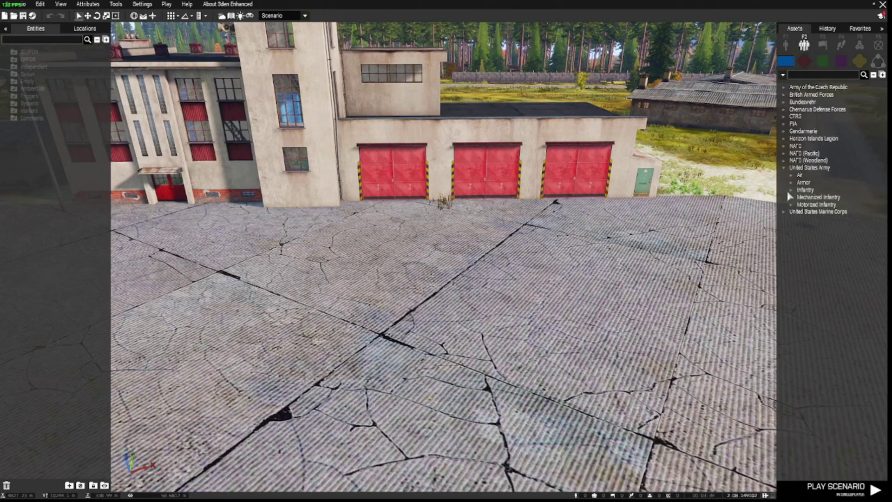
pyautogui.click(791, 190)
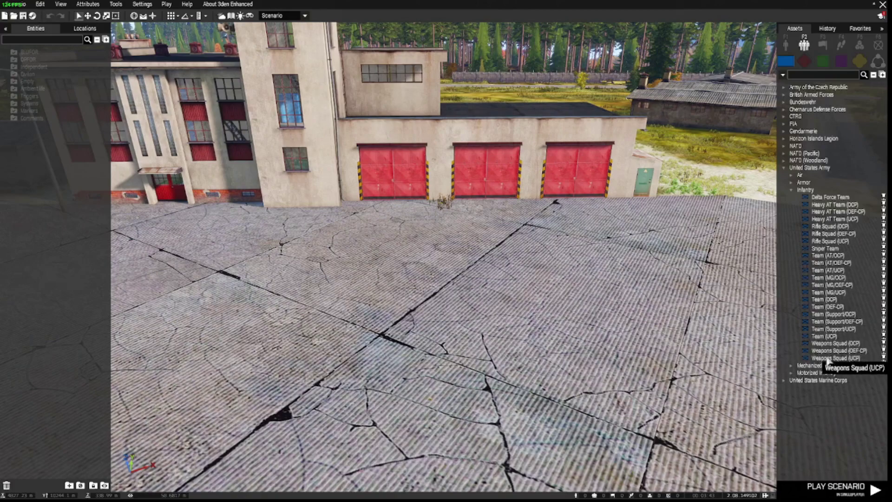
pyautogui.click(829, 301)
pyautogui.press('s')
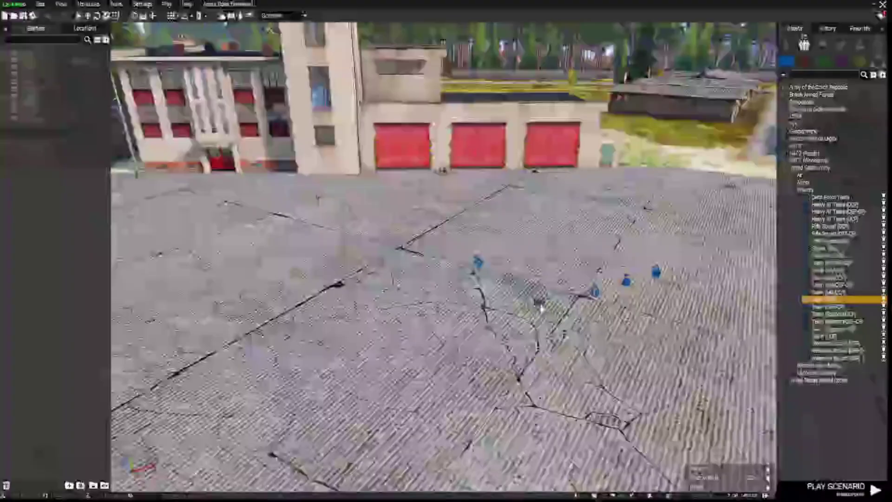
pyautogui.click(502, 280)
pyautogui.click(495, 328)
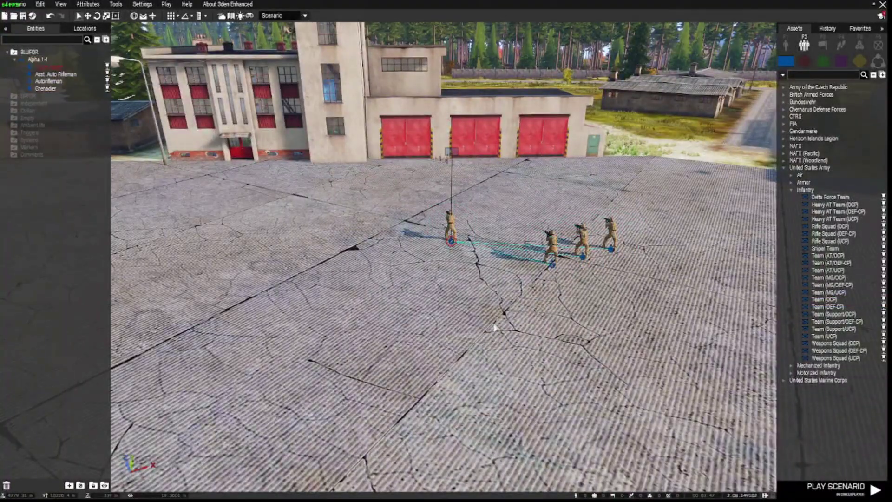
# Step: Examine the placed group's team leader up close and select the other three soldiers beside him
pyautogui.press('w')
pyautogui.press('a')
pyautogui.moveTo(509, 337)
pyautogui.mouseDown(button='right')
pyautogui.moveTo(566, 349)
pyautogui.moveTo(497, 349)
pyautogui.mouseUp(button='right')
pyautogui.press('d')
pyautogui.scroll(10, 497, 348)
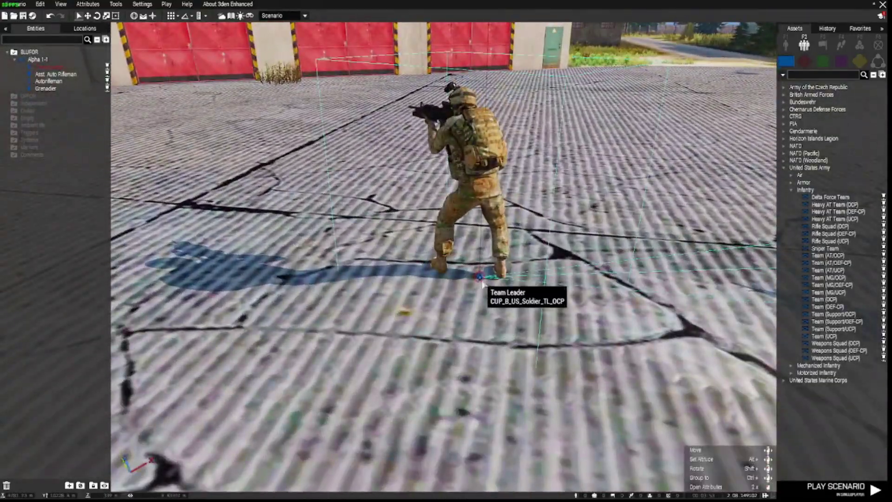
pyautogui.click(476, 160)
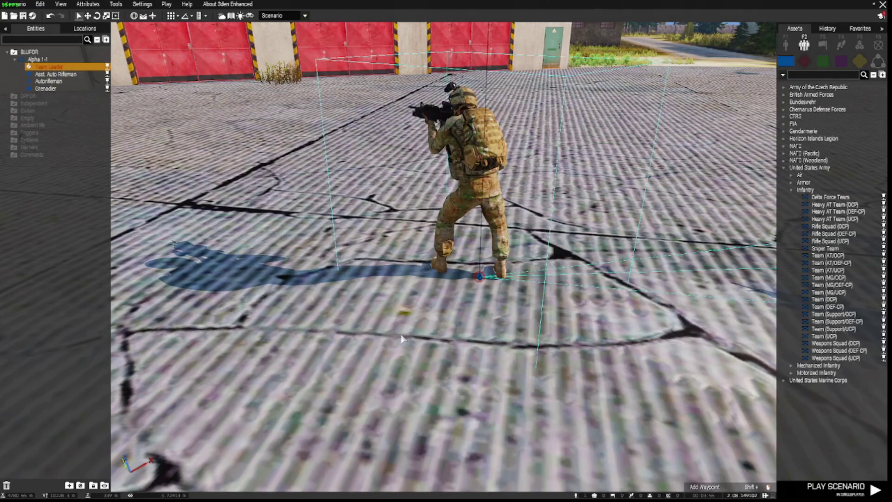
pyautogui.scroll(-10, 402, 338)
pyautogui.moveTo(538, 144); pyautogui.dragTo(660, 293)
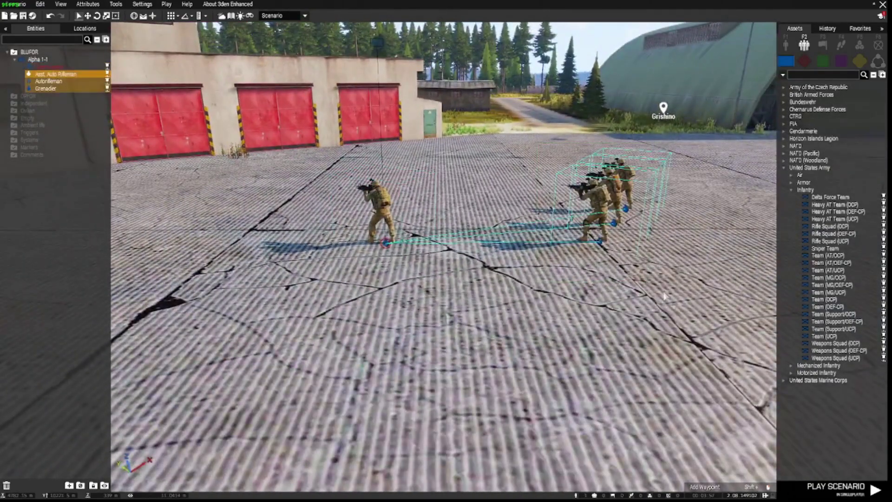
pyautogui.press('d')
pyautogui.click(575, 327)
# Step: Make all four soldiers of group Alpha 1-1 playable through the group's attributes
pyautogui.press('q')
pyautogui.press('s')
pyautogui.press('w')
pyautogui.press('a')
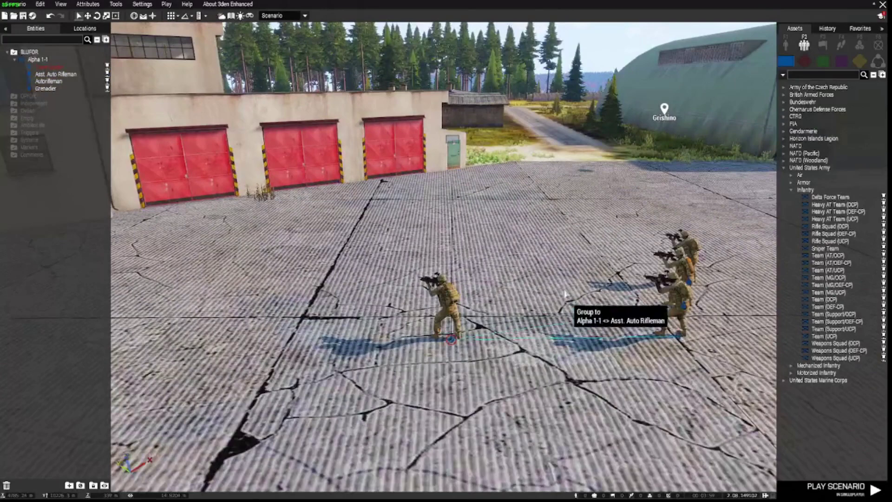
pyautogui.press('q')
pyautogui.click(451, 277)
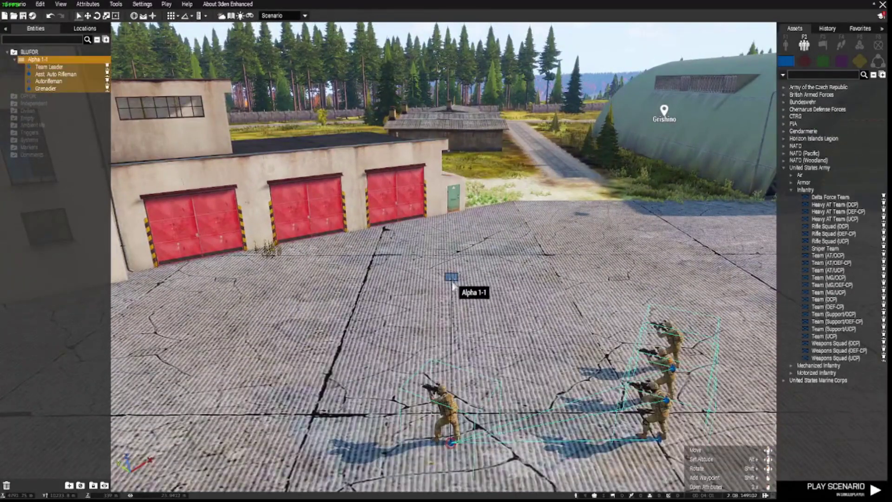
pyautogui.doubleClick(451, 278)
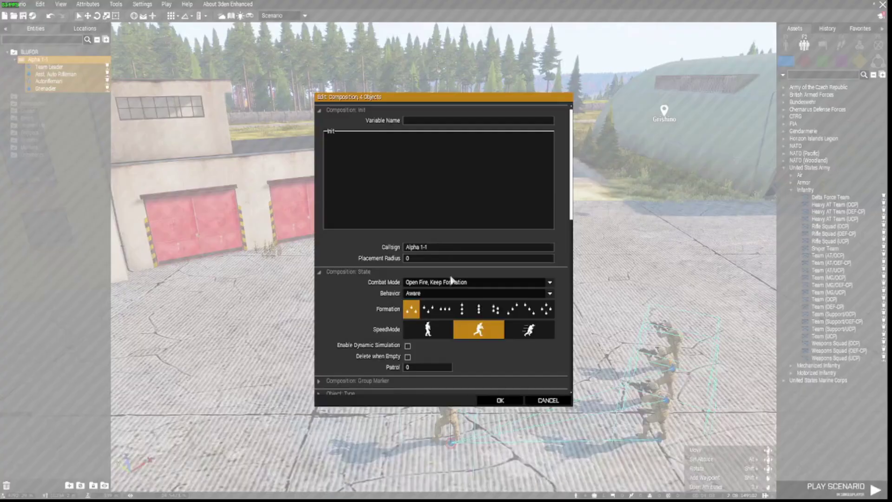
pyautogui.scroll(-10, 449, 277)
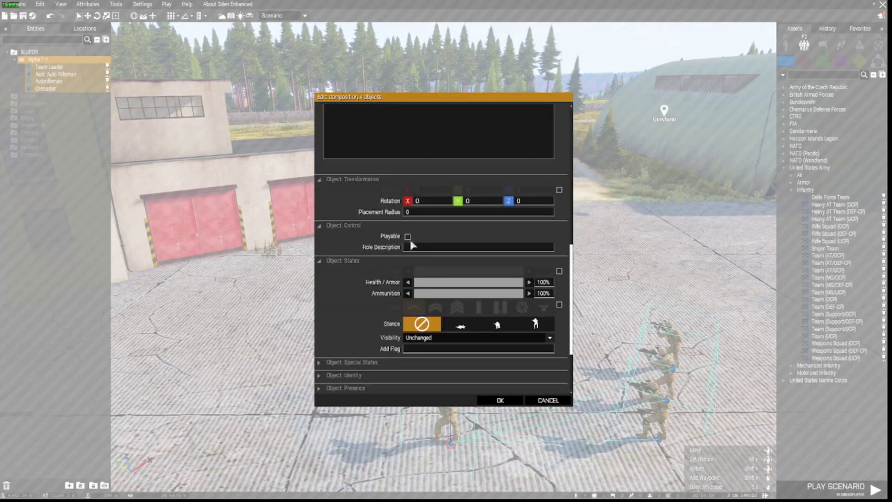
pyautogui.click(500, 401)
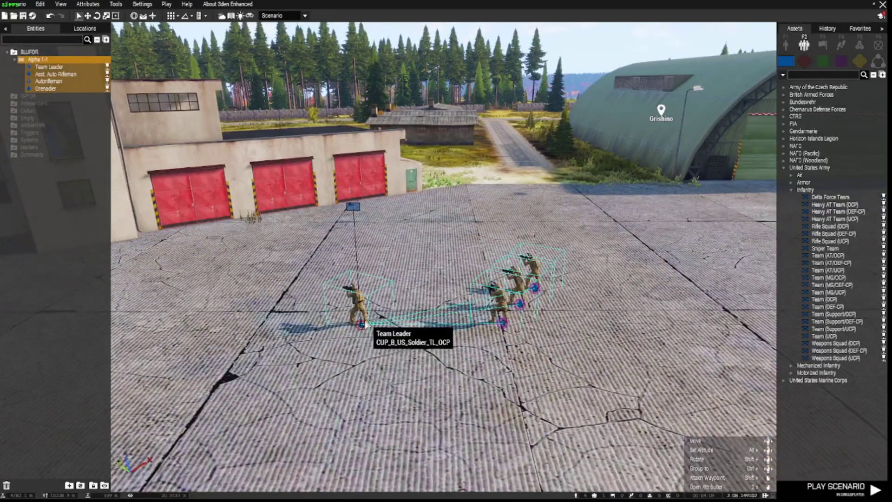
# Step: Check individual group members and rotate the team leader in place to face a new direction
pyautogui.keyDown('ctrl'); pyautogui.click(361, 302); pyautogui.keyUp('ctrl')
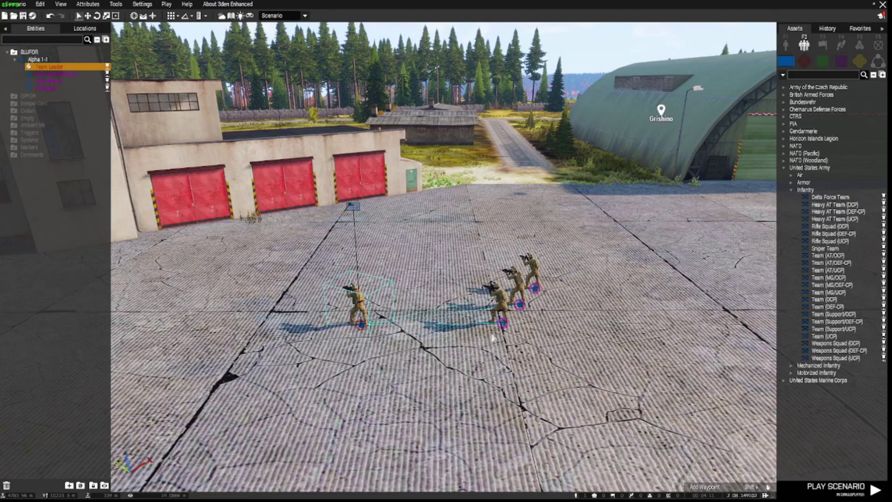
pyautogui.keyDown('ctrl'); pyautogui.click(526, 306); pyautogui.keyUp('ctrl')
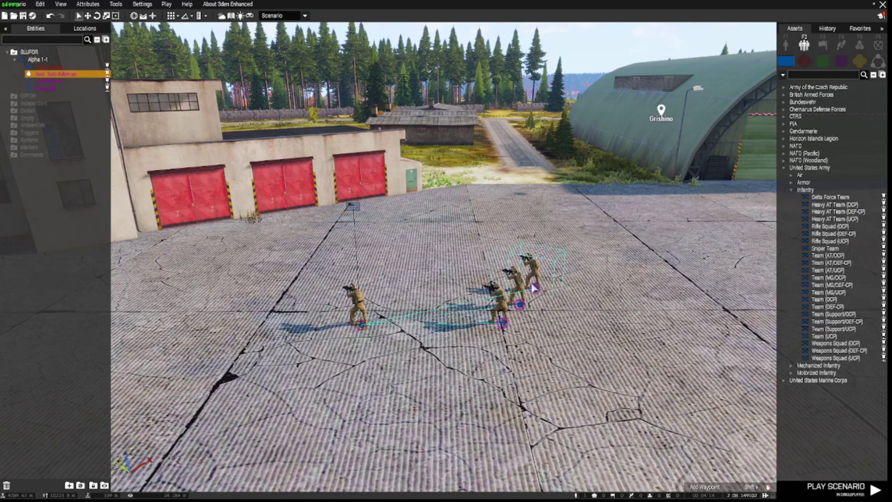
pyautogui.click(502, 320)
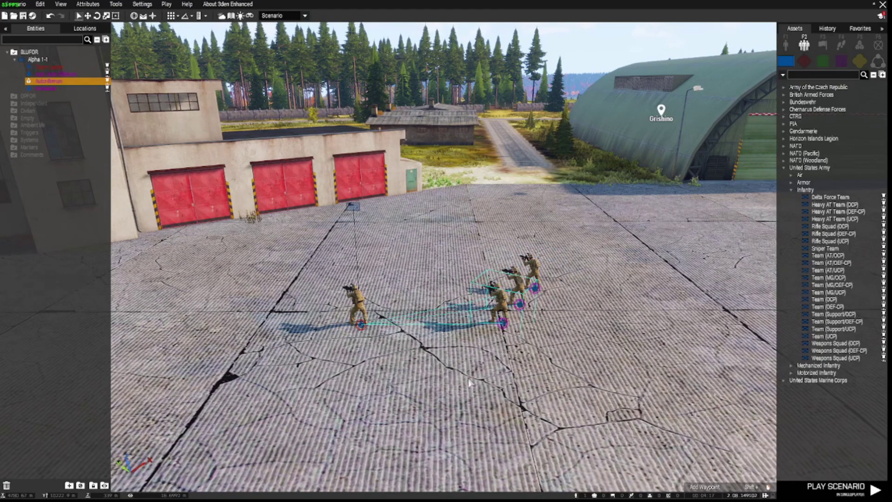
pyautogui.click(357, 304)
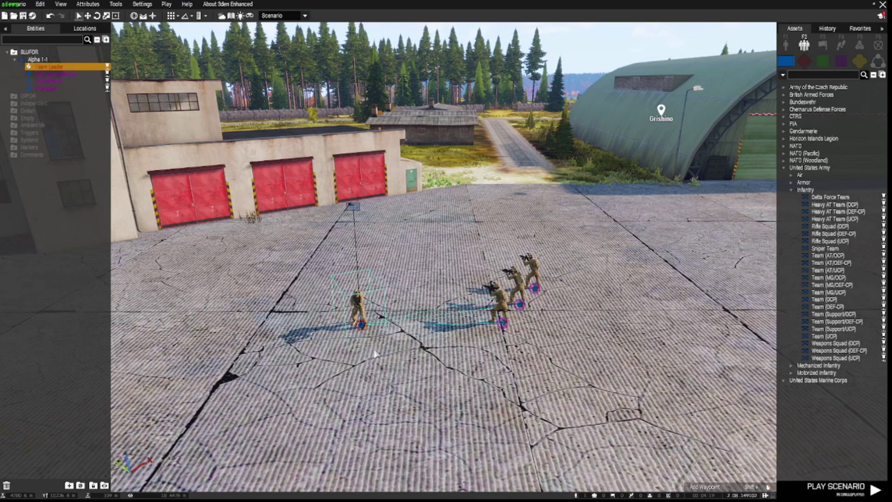
pyautogui.keyDown('shift'); pyautogui.moveTo(353, 207); pyautogui.dragTo(362, 351); pyautogui.keyUp('shift')
pyautogui.click(380, 362)
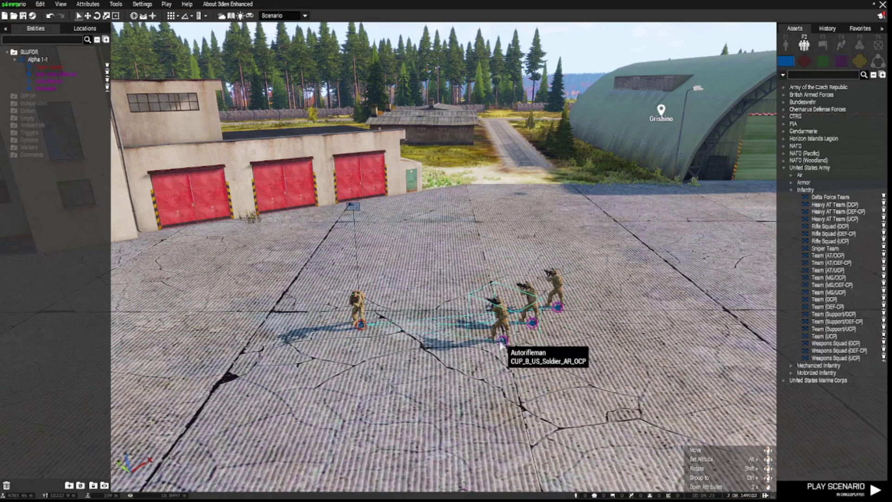
# Step: Turn the other three soldiers to stand in a side-by-side row and move them closer to the garages
pyautogui.moveTo(578, 385); pyautogui.dragTo(579, 386)
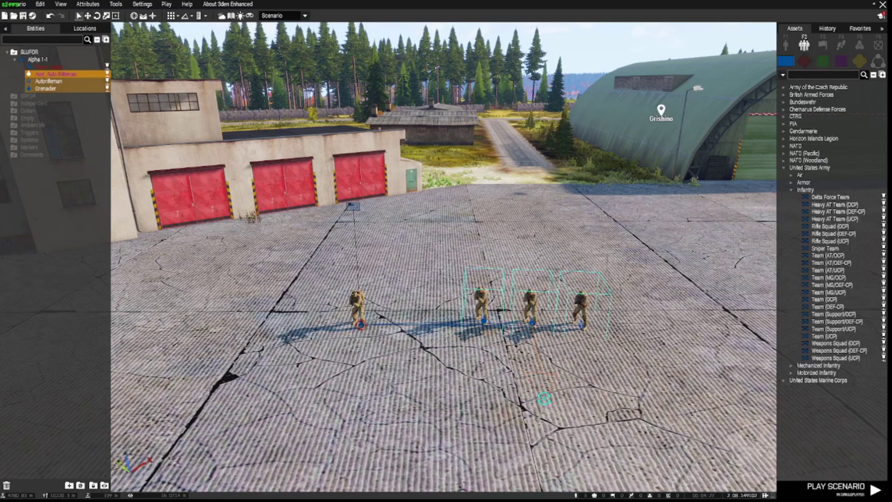
pyautogui.moveTo(532, 321); pyautogui.dragTo(441, 271)
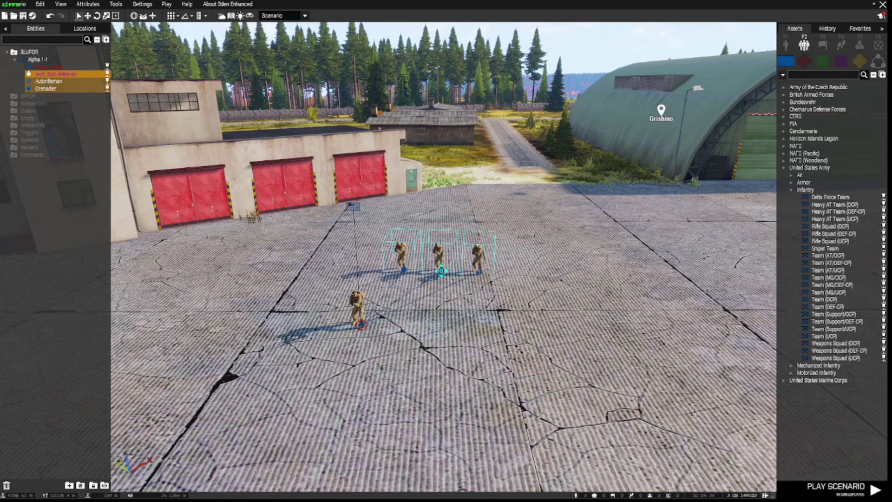
pyautogui.click(444, 362)
# Step: Examine the respawn modules available in the Multiplayer module category
pyautogui.moveTo(462, 402); pyautogui.dragTo(400, 400, button='right')
pyautogui.press('s')
pyautogui.press('d')
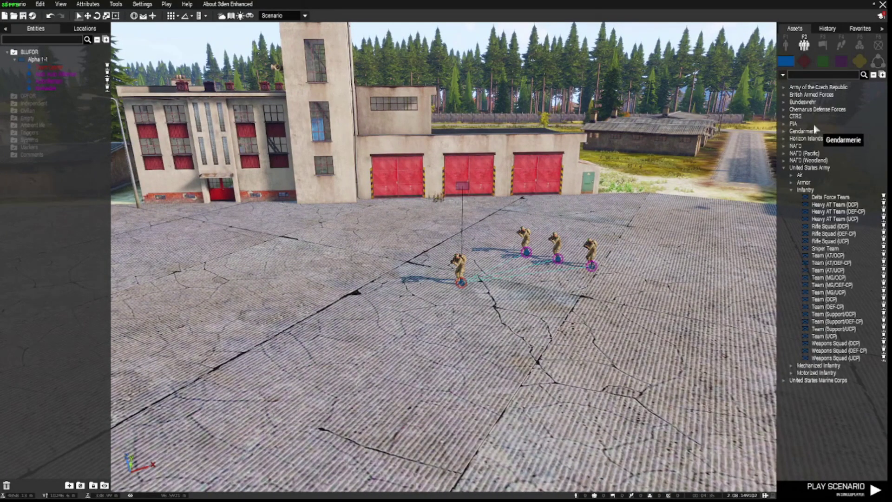
pyautogui.click(860, 46)
pyautogui.click(782, 174)
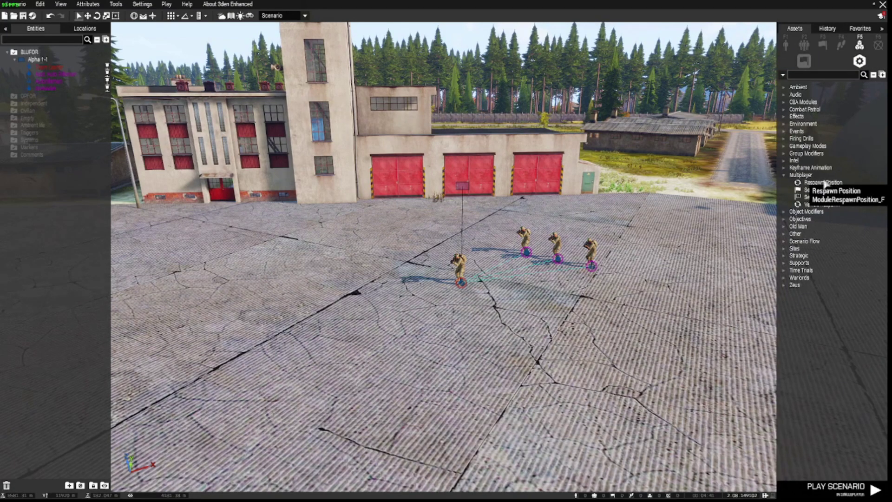
pyautogui.click(784, 175)
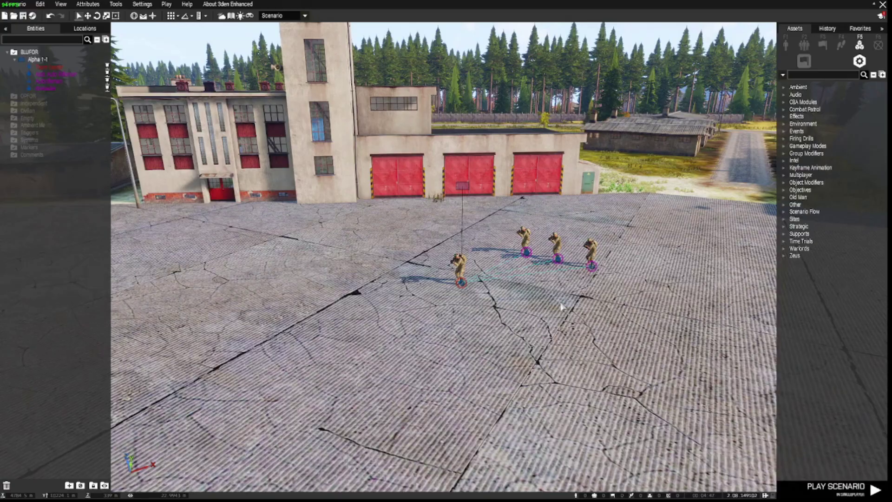
# Step: Place an Empty system marker on the map between group Alpha 1-1 and the building north of it
pyautogui.scroll(5, 527, 311)
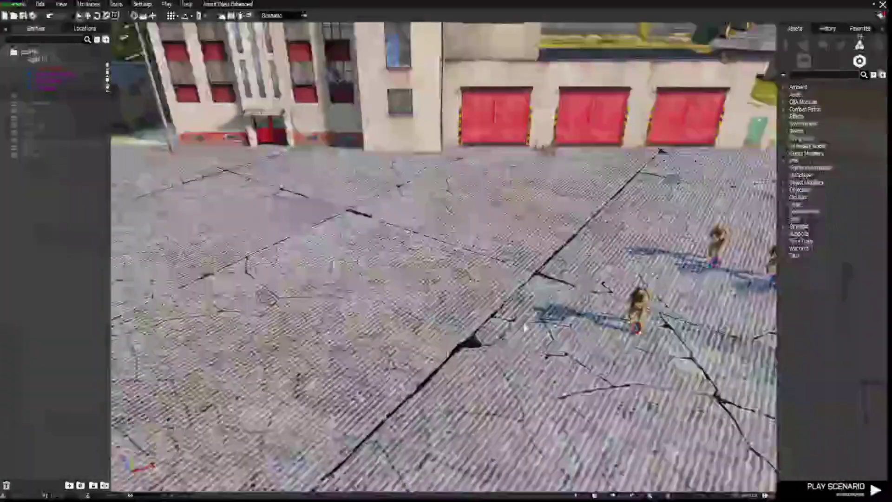
pyautogui.scroll(5, 523, 327)
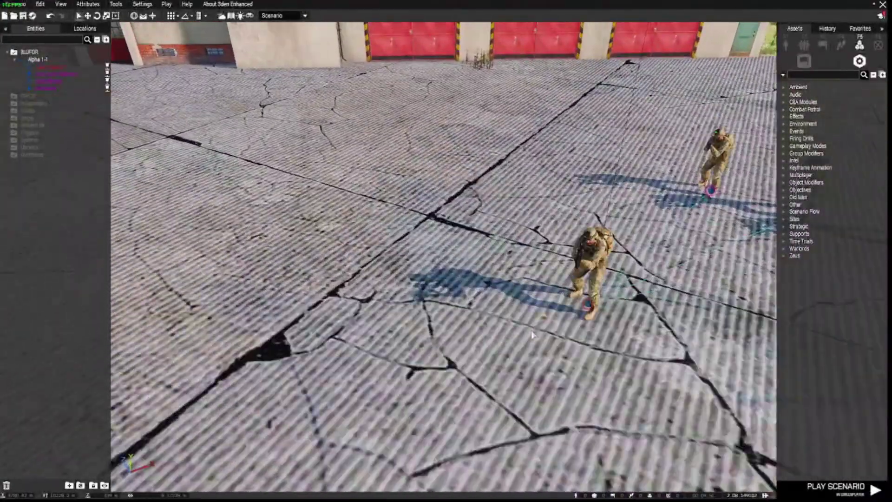
pyautogui.scroll(-5, 533, 334)
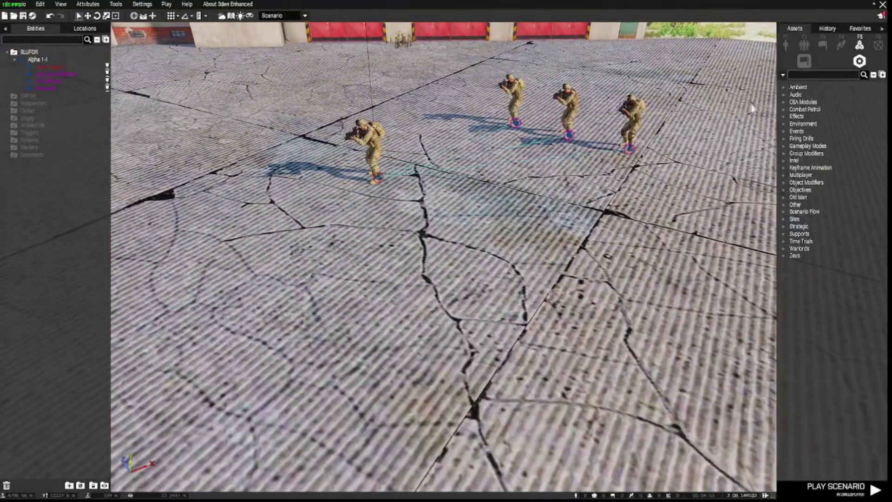
pyautogui.click(879, 45)
pyautogui.press('m')
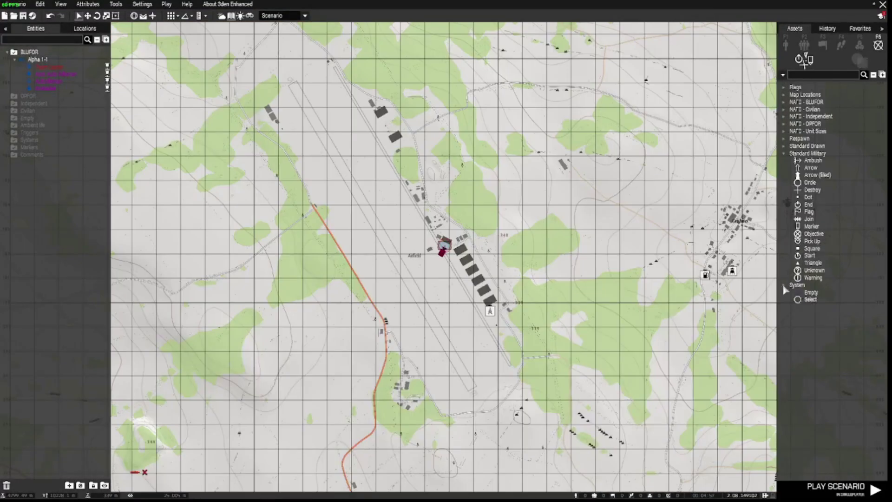
pyautogui.click(811, 292)
pyautogui.scroll(10, 457, 252)
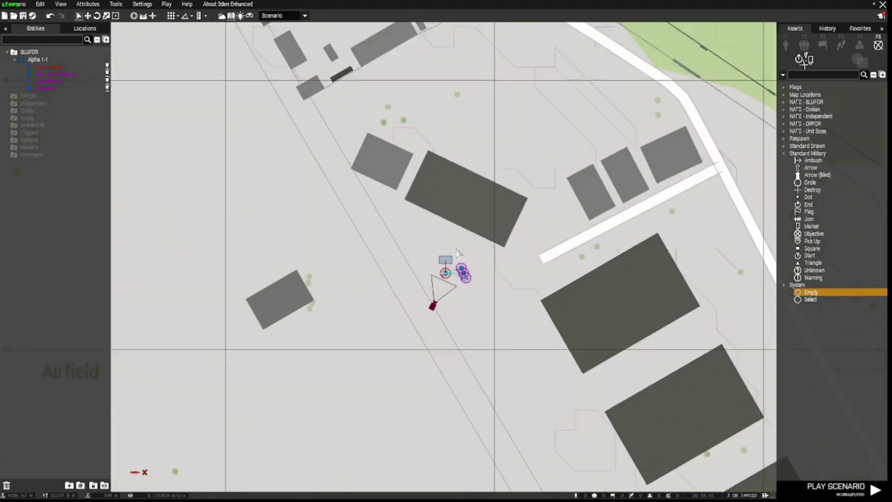
pyautogui.scroll(5, 457, 252)
pyautogui.click(422, 213)
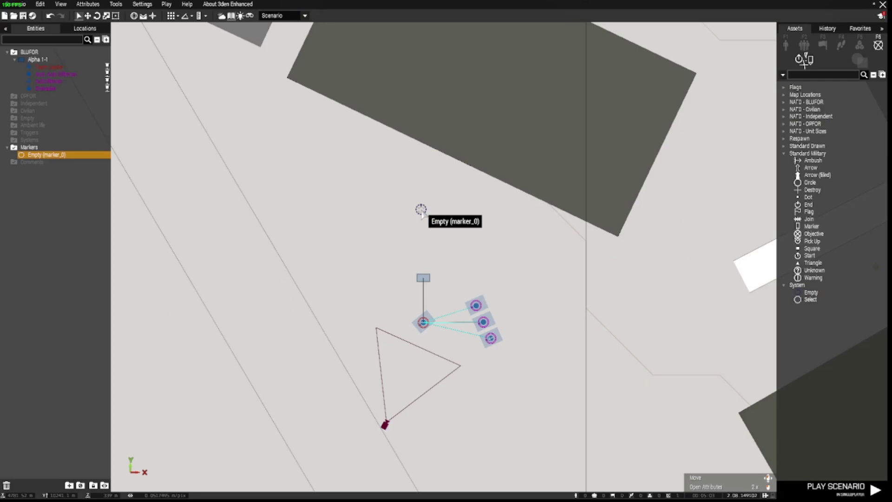
# Step: Set the Empty marker's variable name to respawn_west
pyautogui.doubleClick(422, 212)
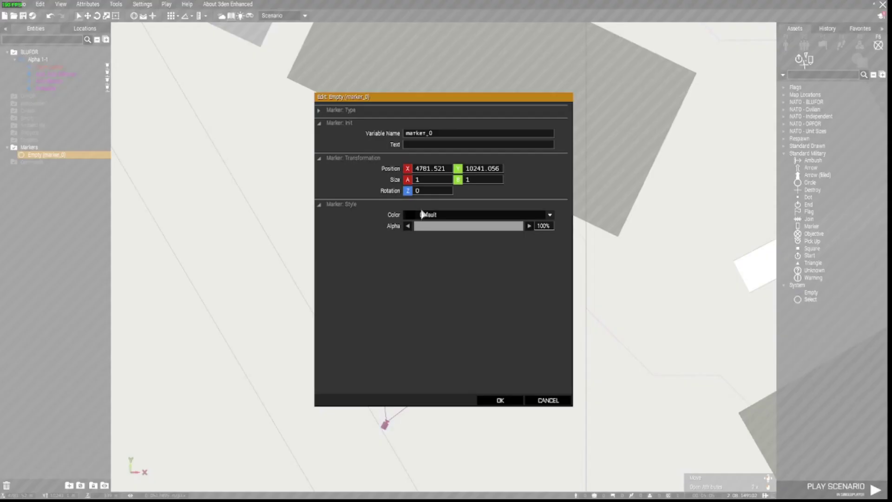
pyautogui.moveTo(435, 132); pyautogui.dragTo(390, 135)
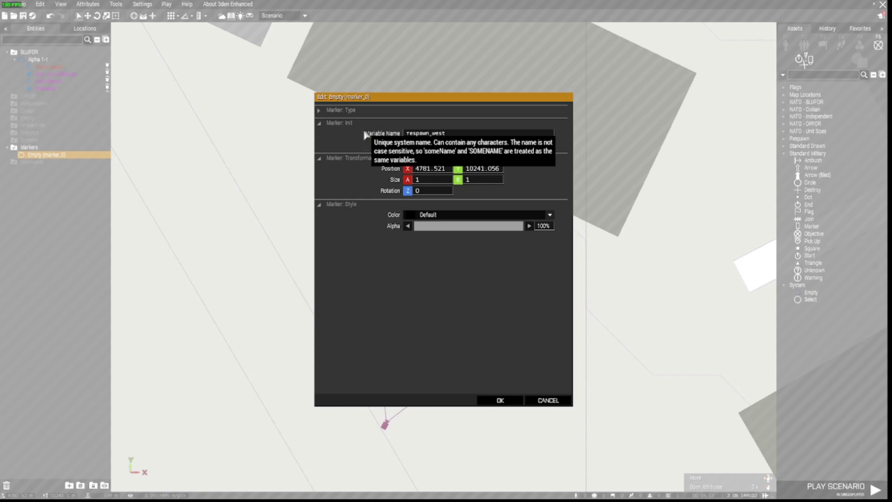
pyautogui.click(501, 400)
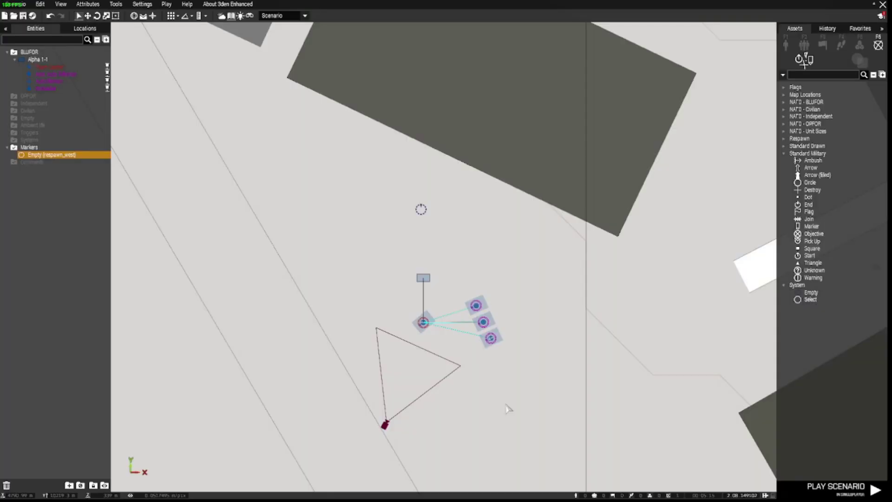
# Step: Show the area in front of the garages in 3D and search the Empty object assets for "ammo"
pyautogui.scroll(-5, 517, 398)
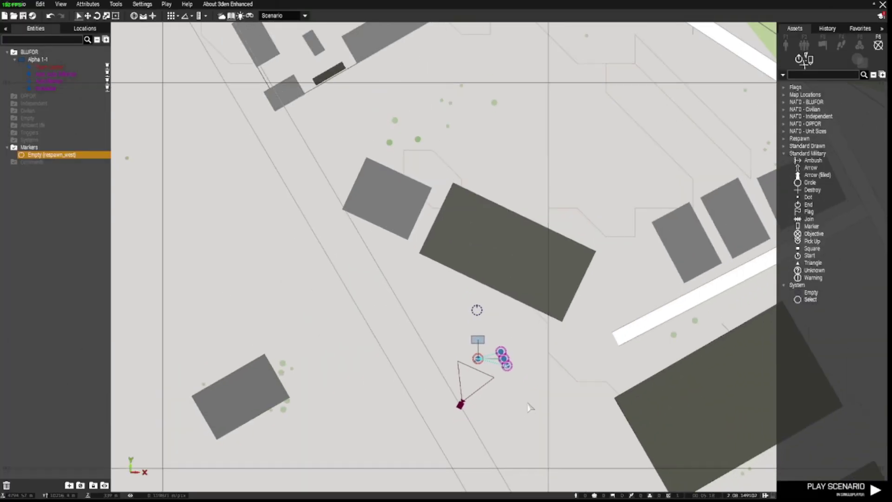
pyautogui.moveTo(534, 408); pyautogui.dragTo(508, 292, button='right')
pyautogui.press('m')
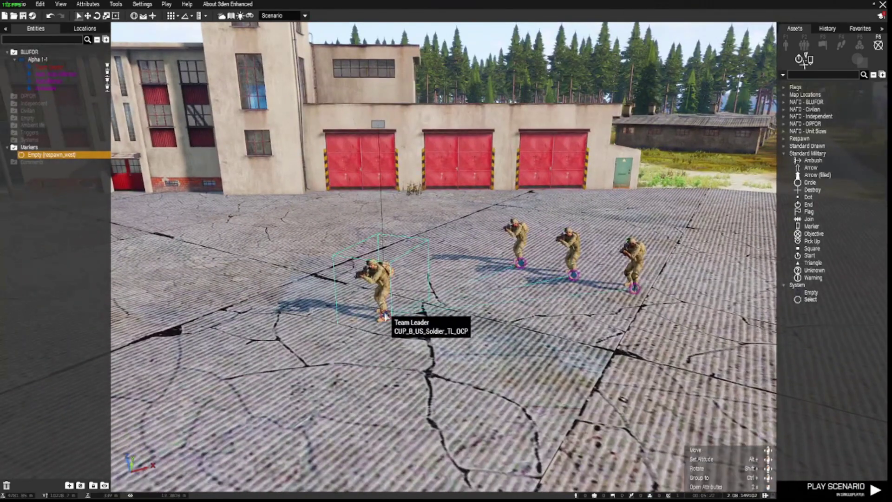
pyautogui.click(386, 281)
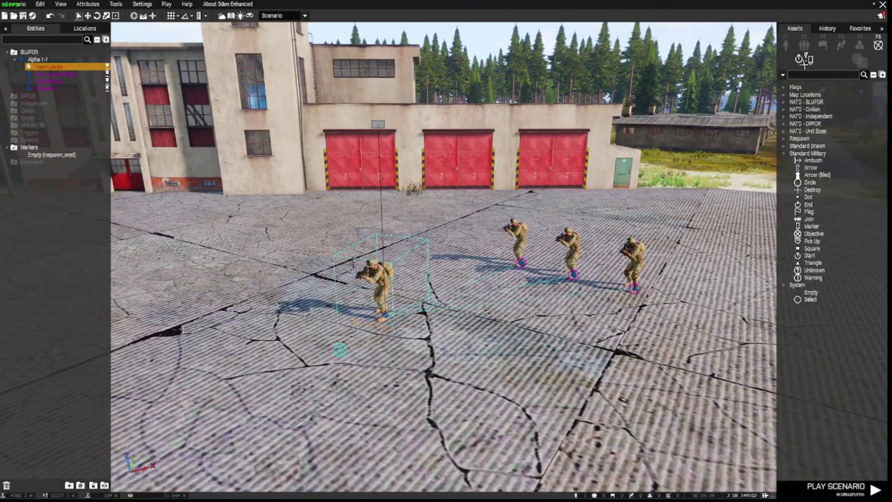
pyautogui.press('w')
pyautogui.press('a')
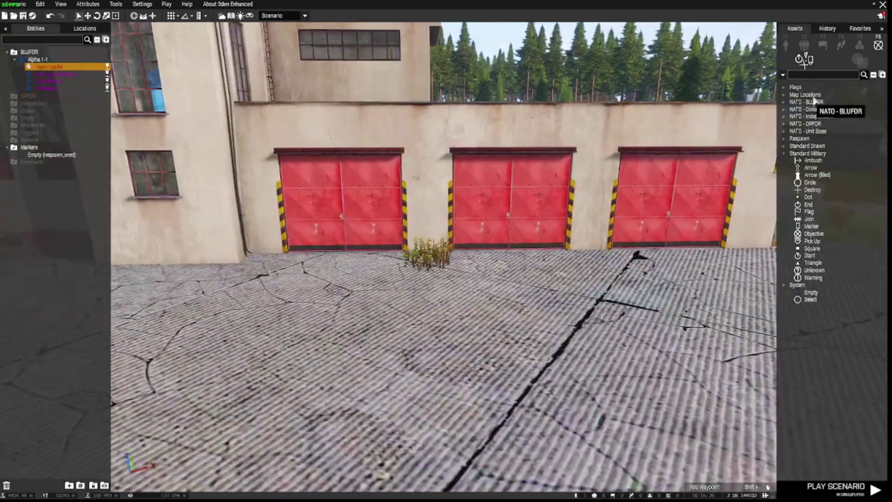
pyautogui.click(786, 47)
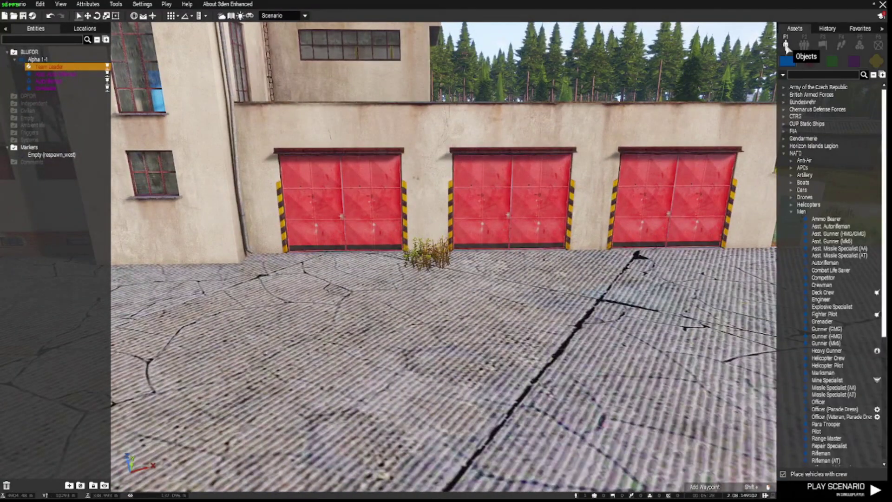
pyautogui.click(876, 63)
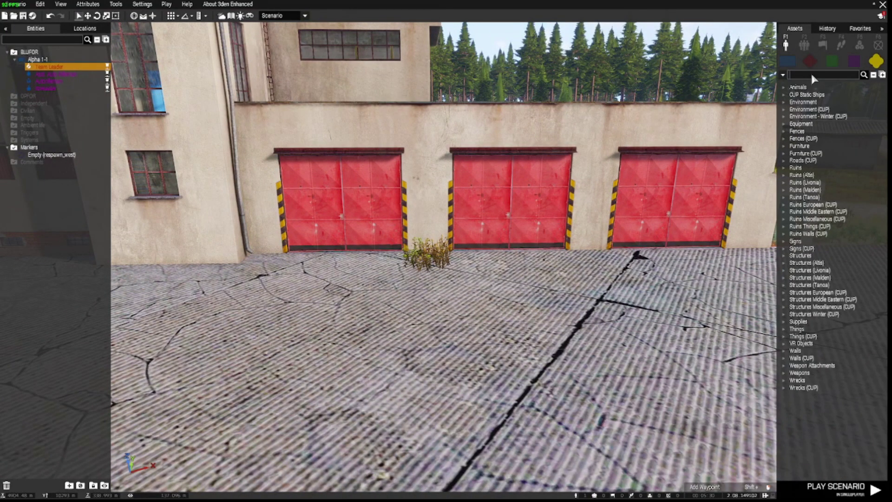
pyautogui.click(812, 74)
pyautogui.write('ammo')
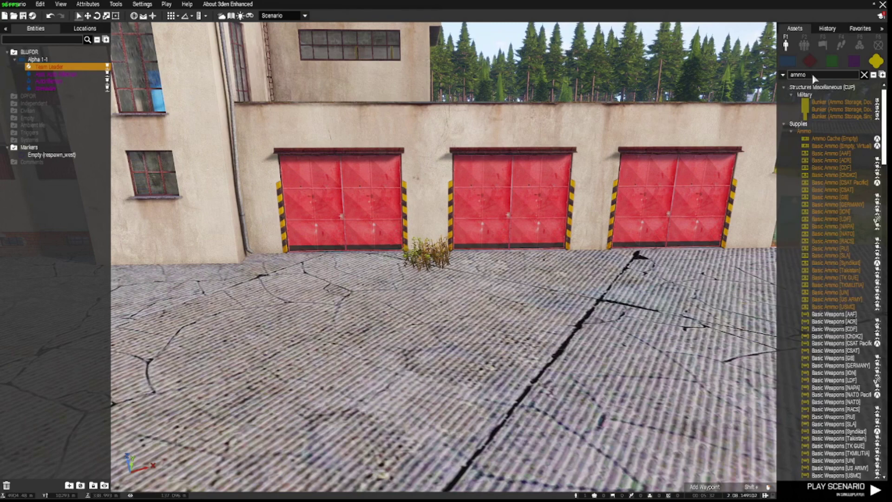
# Step: Look through the ammo and supply crates in the asset list for a suitable NATO supply box
pyautogui.scroll(-6, 882, 190)
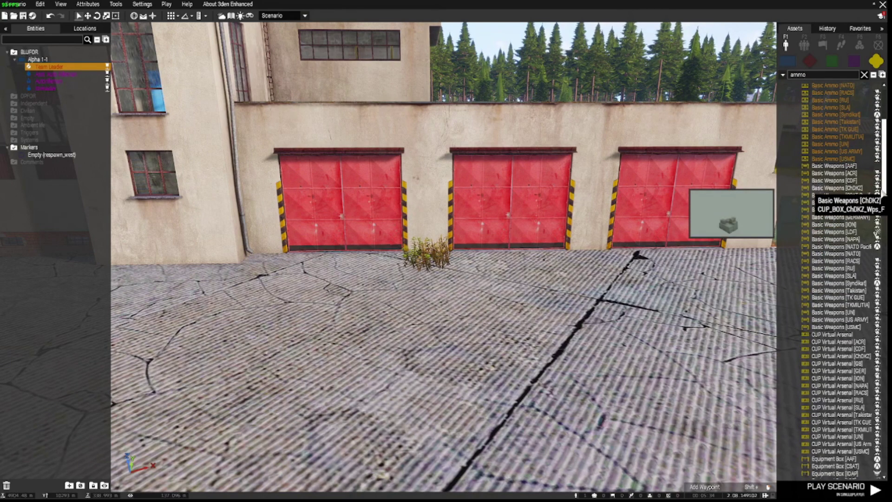
pyautogui.scroll(-20, 881, 191)
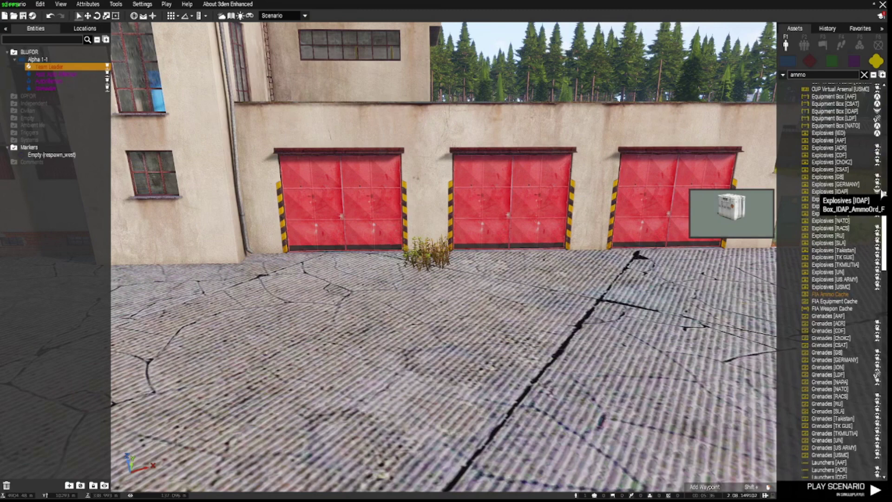
pyautogui.scroll(-20, 881, 193)
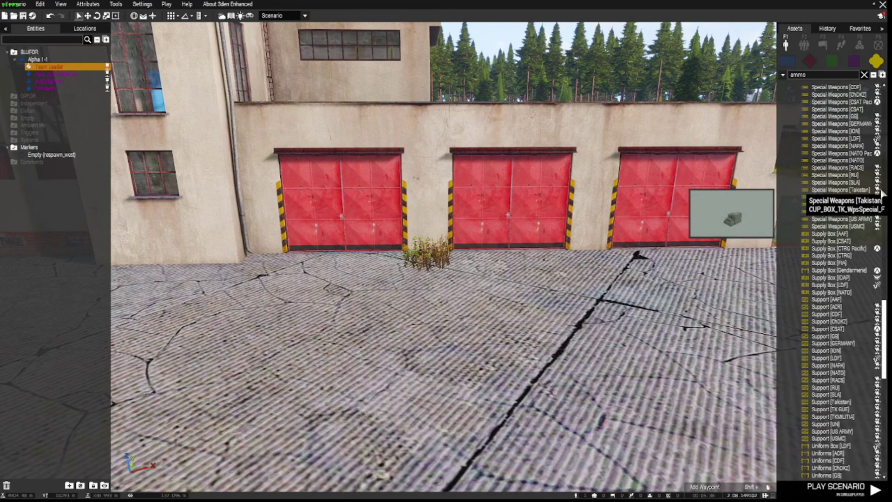
pyautogui.scroll(-3, 881, 194)
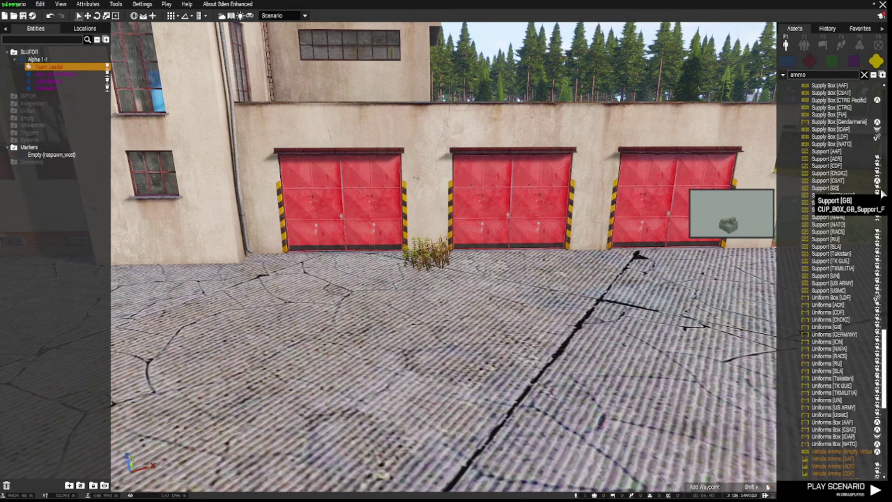
pyautogui.scroll(-15, 882, 194)
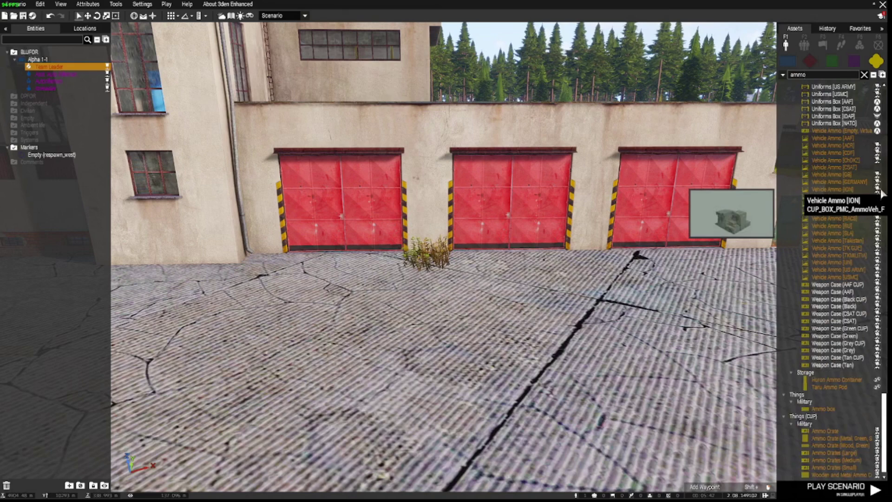
pyautogui.scroll(20, 882, 193)
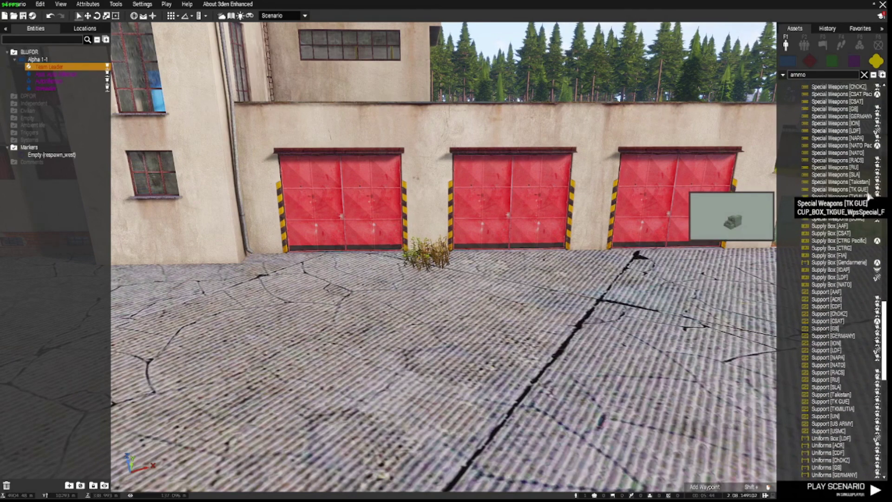
pyautogui.scroll(4, 863, 188)
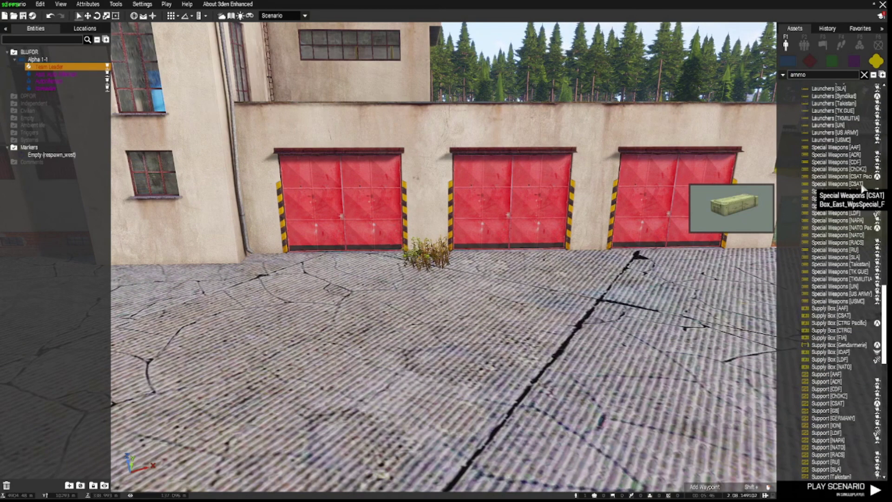
pyautogui.scroll(17, 862, 186)
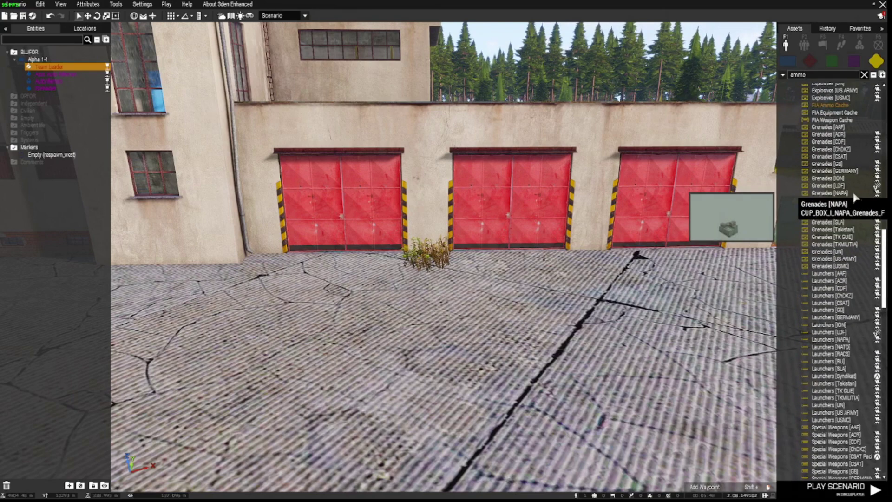
pyautogui.scroll(12, 852, 193)
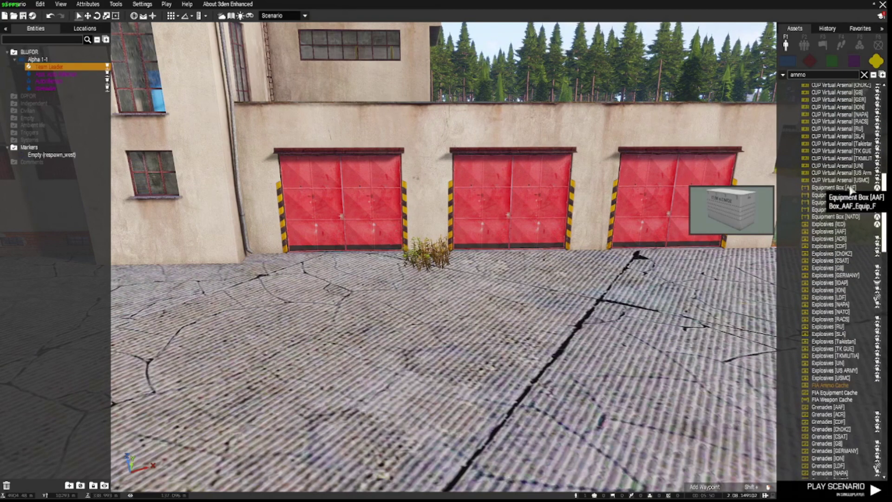
pyautogui.scroll(15, 851, 191)
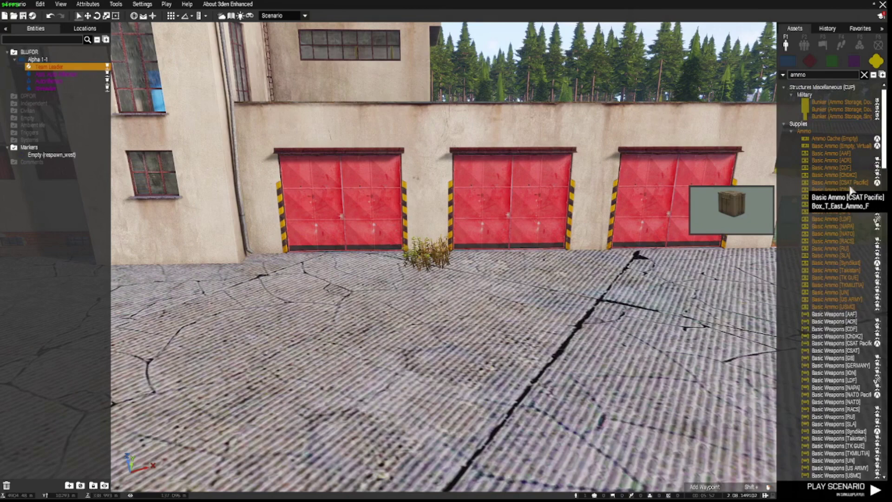
pyautogui.scroll(-8, 848, 190)
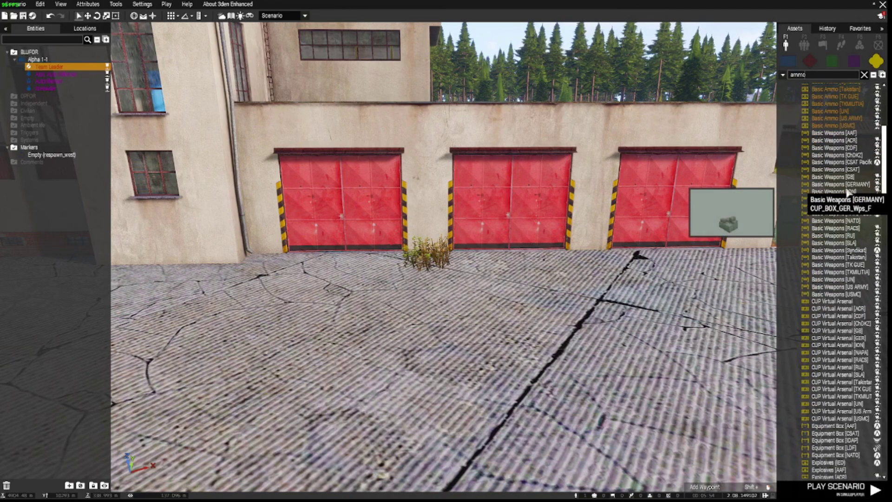
pyautogui.scroll(-4, 846, 195)
pyautogui.scroll(-3, 840, 200)
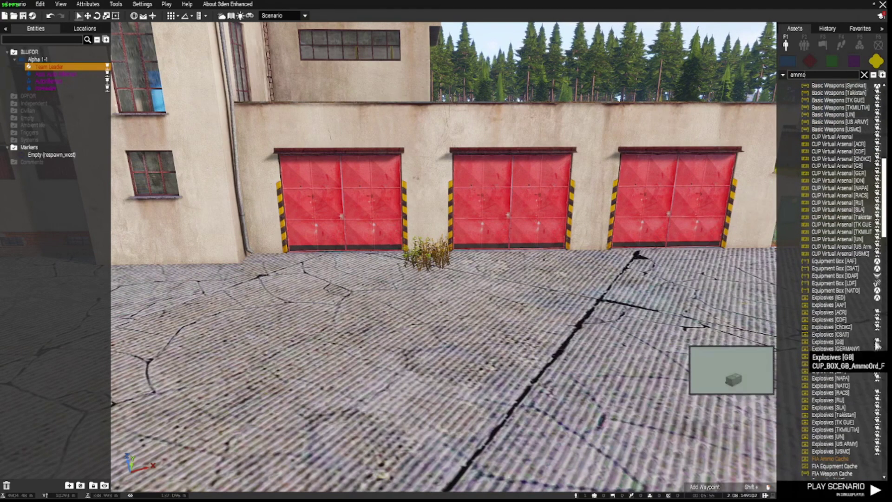
pyautogui.scroll(-5, 867, 342)
pyautogui.scroll(-18, 867, 342)
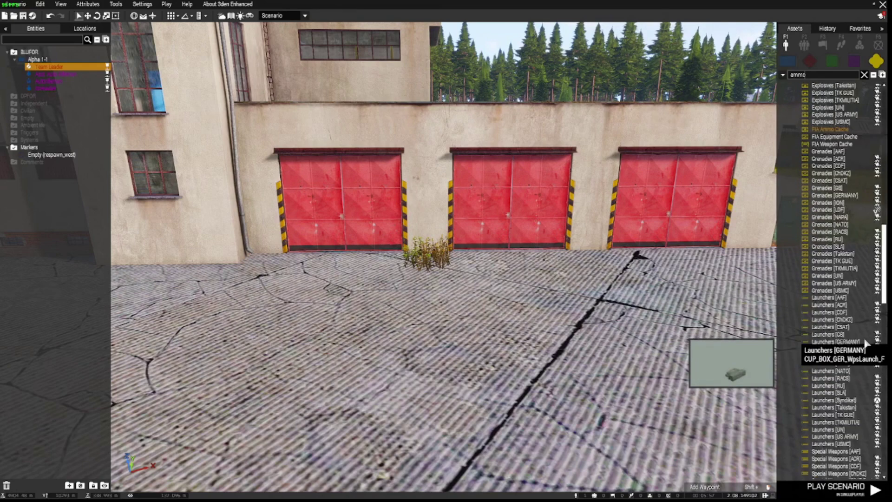
pyautogui.scroll(-11, 865, 344)
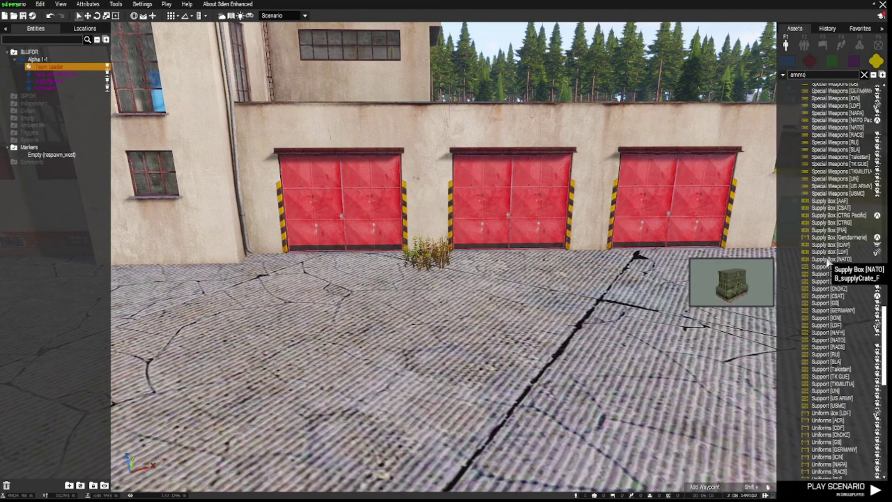
# Step: Place a Supply Box [NATO] on the pavement in front of the garages and rotate it to about 211 degrees
pyautogui.click(864, 259)
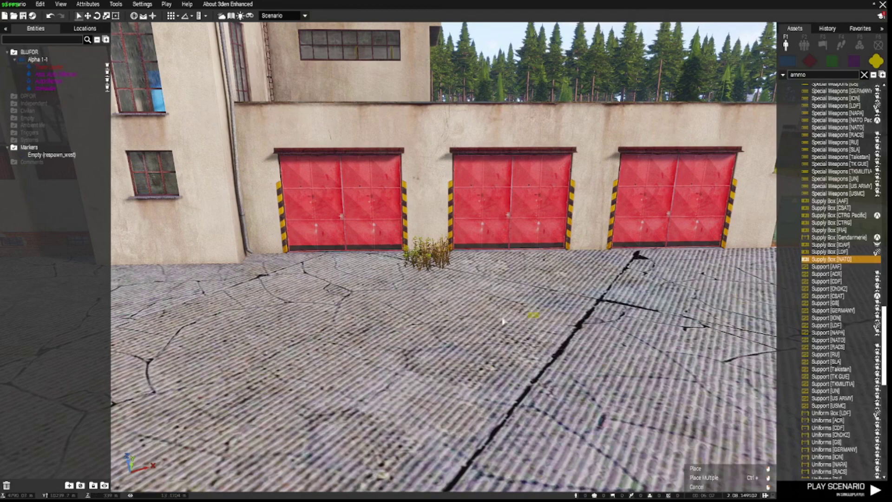
pyautogui.click(440, 360)
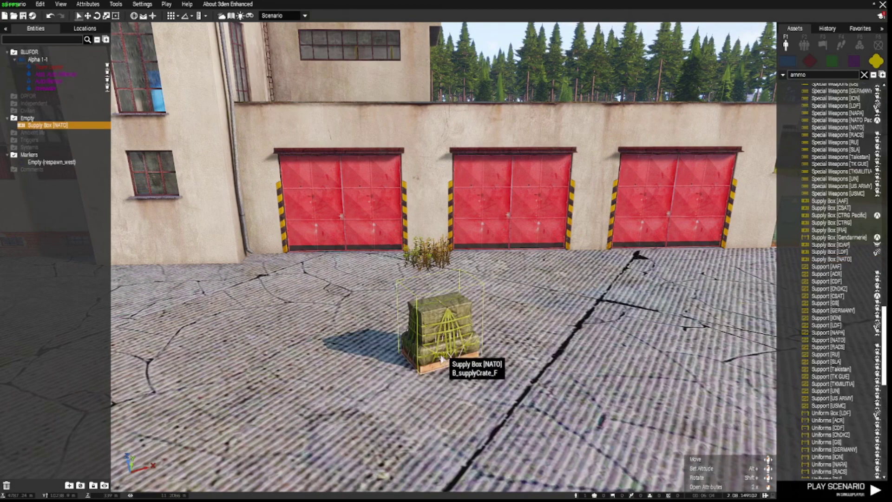
pyautogui.click(457, 400)
pyautogui.moveTo(458, 400); pyautogui.dragTo(671, 412, button='right')
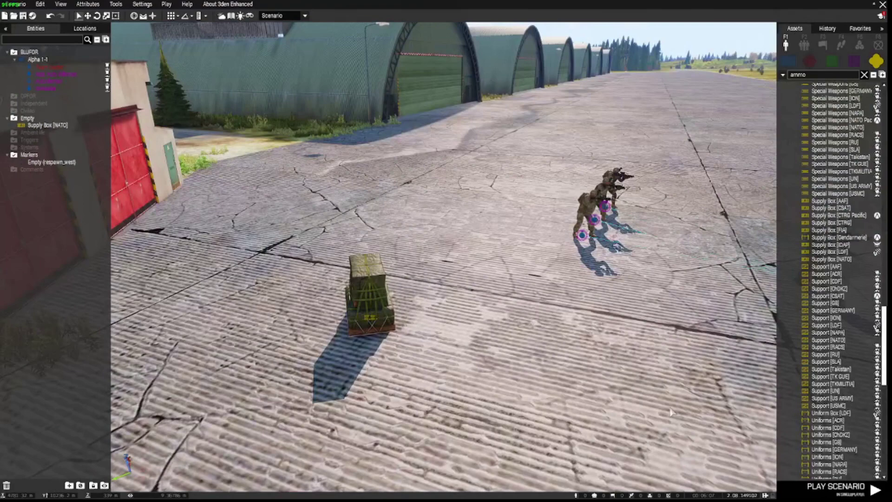
pyautogui.keyDown('shift'); pyautogui.moveTo(370, 313); pyautogui.dragTo(418, 313); pyautogui.keyUp('shift')
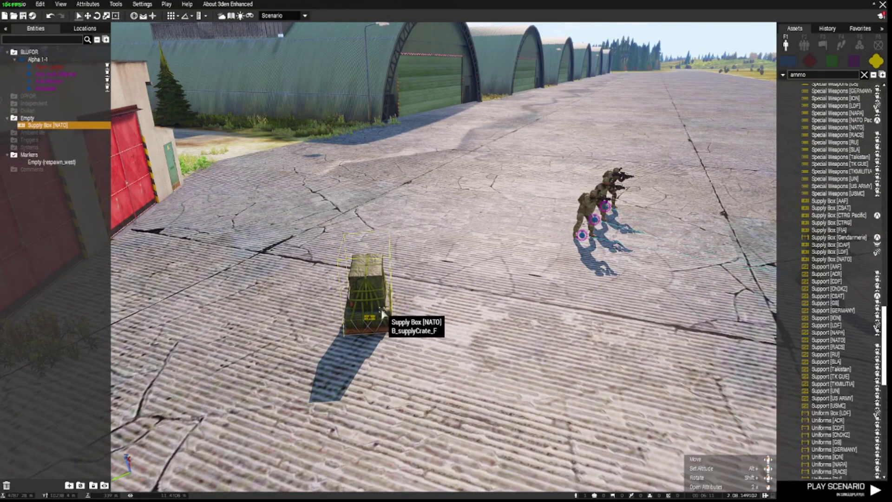
# Step: Open the NATO supply box's attributes and look through the default contents of its Equipment Storage
pyautogui.doubleClick(368, 305)
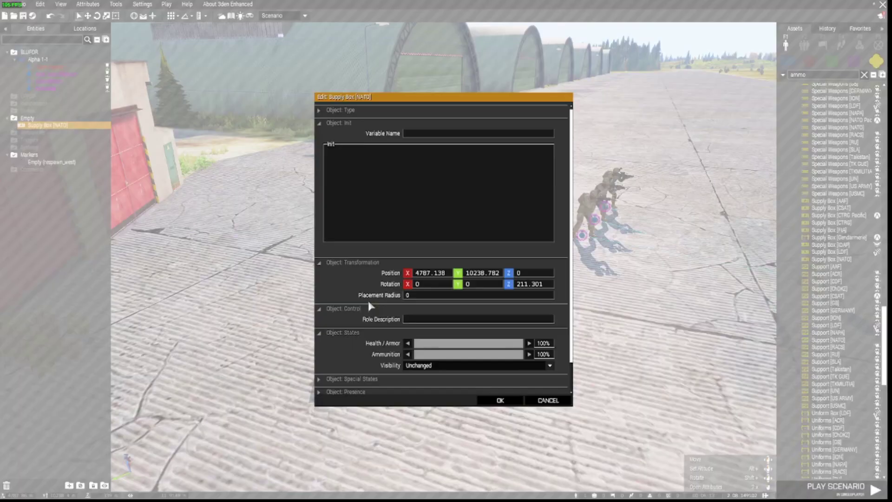
pyautogui.scroll(-2, 370, 306)
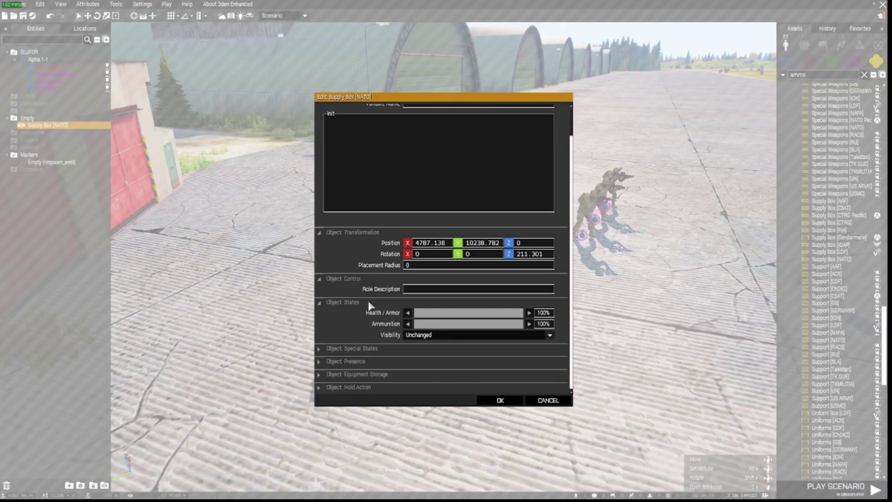
pyautogui.scroll(1, 370, 309)
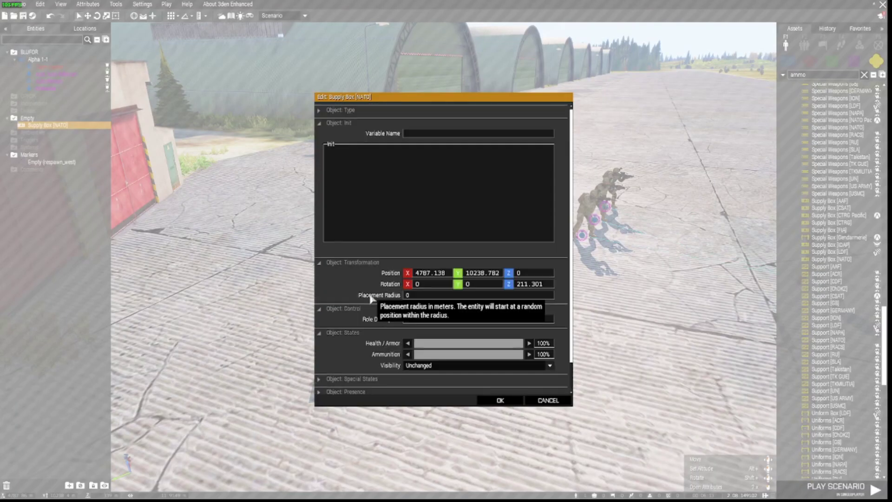
pyautogui.scroll(-1, 370, 312)
pyautogui.click(319, 377)
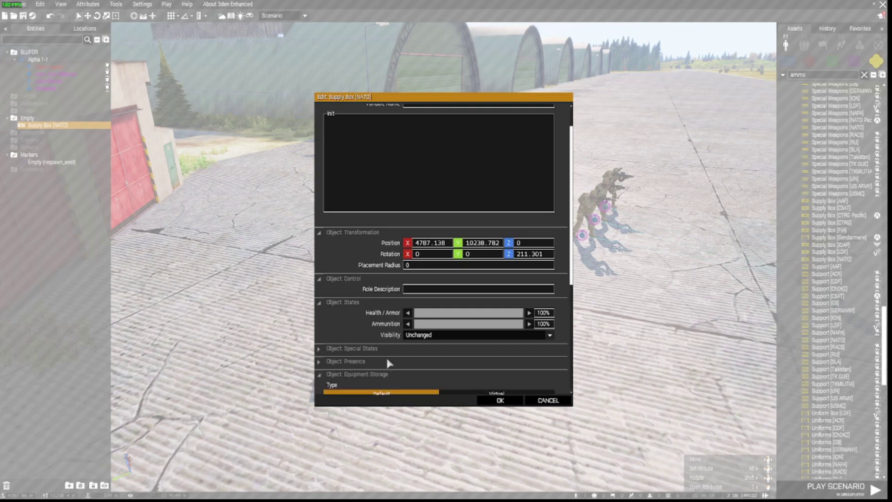
pyautogui.scroll(-3, 441, 302)
pyautogui.scroll(-4, 527, 309)
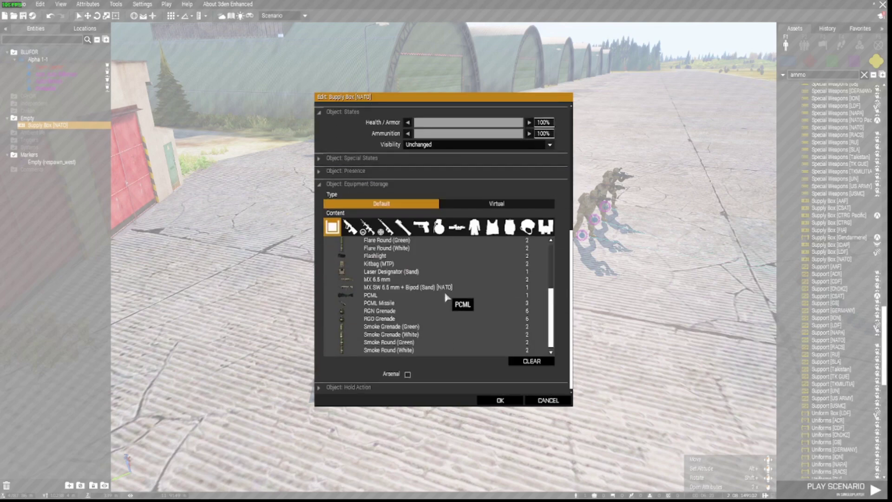
pyautogui.scroll(6, 445, 290)
pyautogui.scroll(-4, 446, 332)
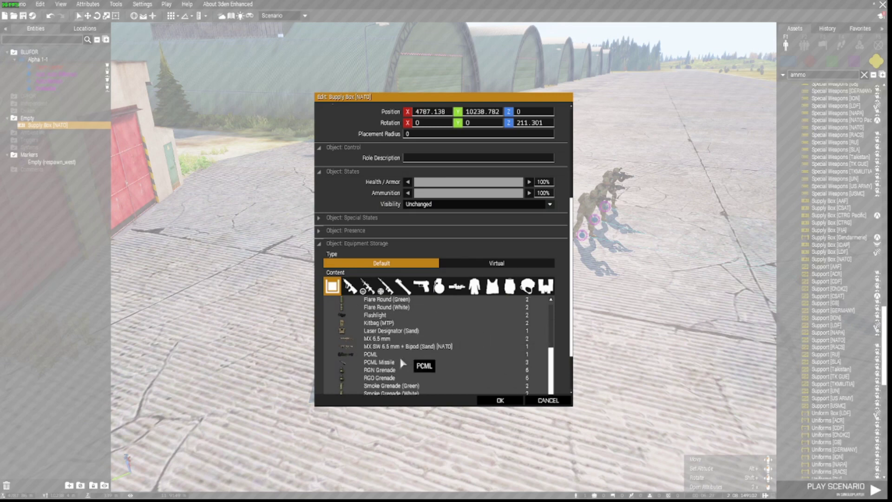
# Step: Look through the weapon and launcher categories of the supply box's storage, and close its attributes without changes
pyautogui.click(350, 286)
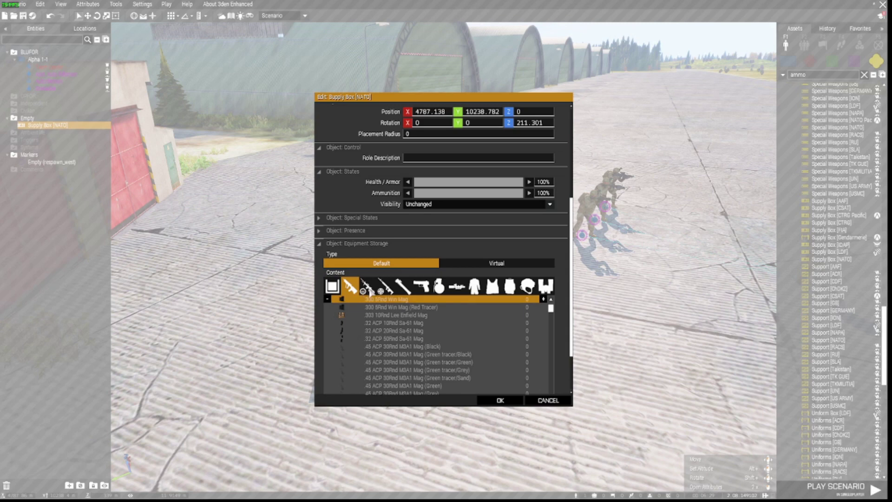
pyautogui.click(368, 288)
pyautogui.click(388, 288)
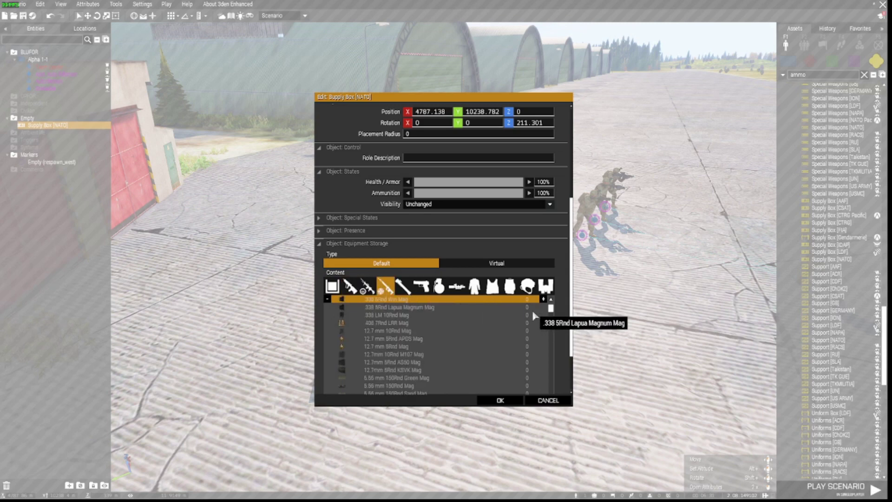
pyautogui.click(404, 289)
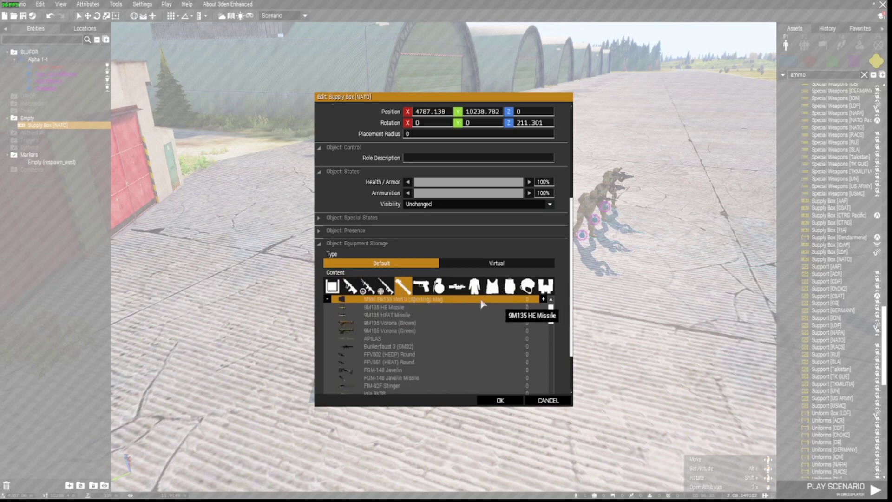
pyautogui.click(548, 401)
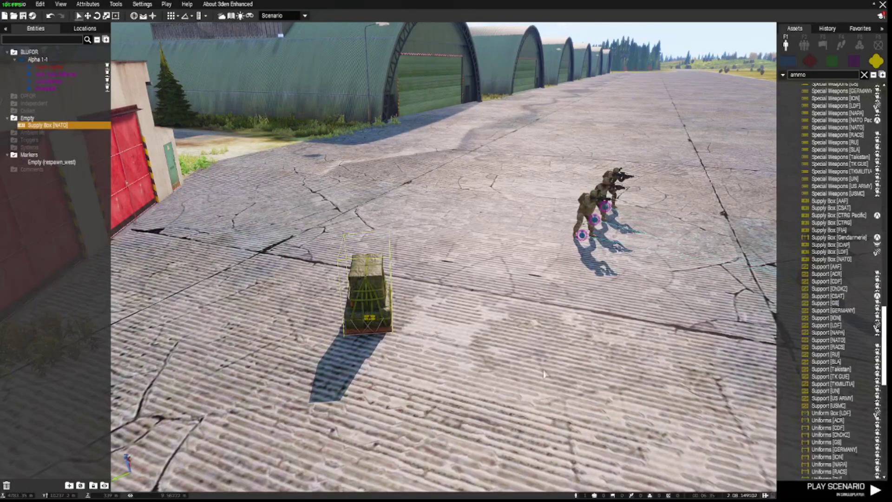
# Step: Examine the placement of the four-man team and the supply box on the pavement in 3D
pyautogui.scroll(3, 539, 355)
pyautogui.moveTo(514, 354)
pyautogui.mouseDown(button='right')
pyautogui.moveTo(607, 342)
pyautogui.moveTo(647, 349)
pyautogui.mouseUp(button='right')
pyautogui.press('a')
pyautogui.press('a')
pyautogui.moveTo(545, 362); pyautogui.dragTo(624, 362, button='right')
pyautogui.press('a')
pyautogui.moveTo(201, 226); pyautogui.dragTo(510, 386)
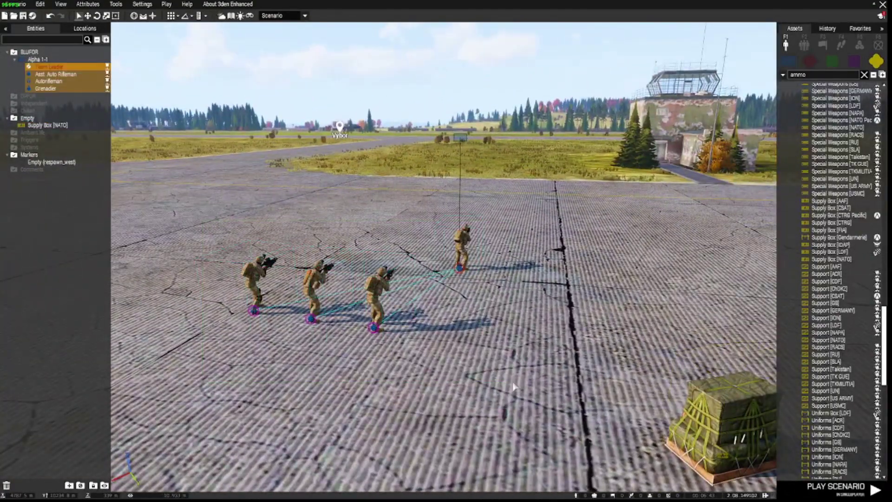
pyautogui.click(509, 386)
pyautogui.press('s')
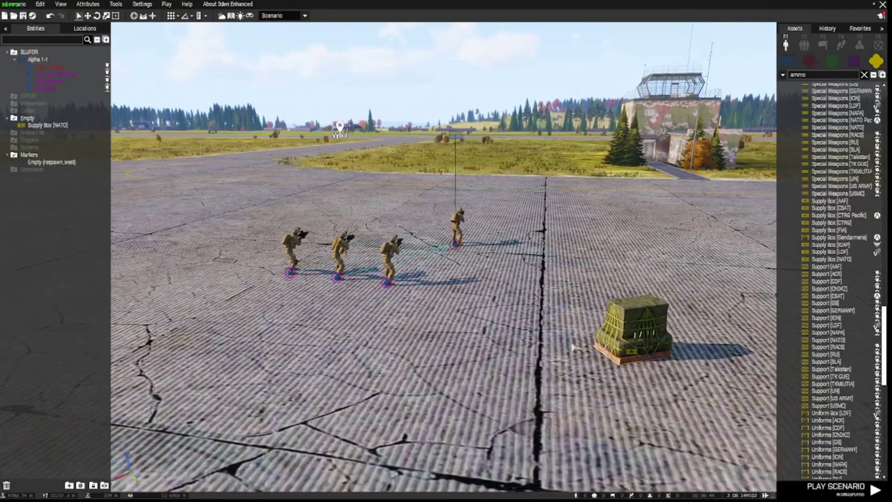
pyautogui.click(632, 355)
pyautogui.press('a')
pyautogui.moveTo(499, 363); pyautogui.dragTo(526, 357, button='right')
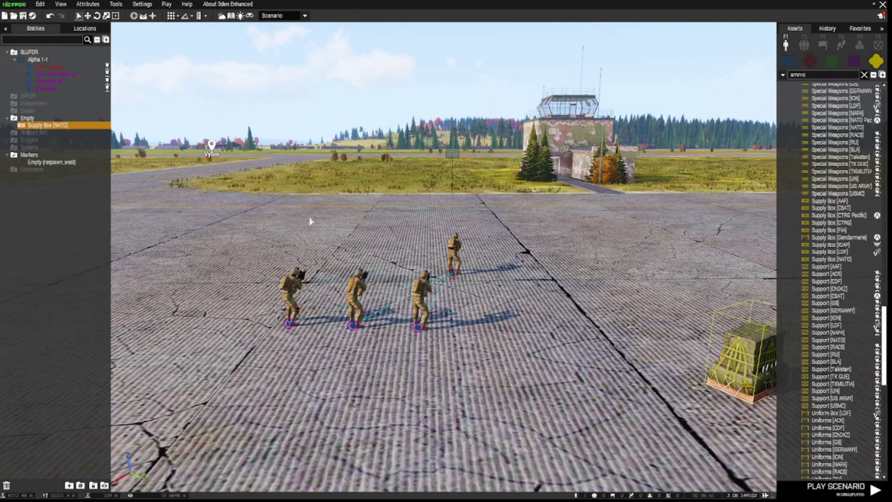
pyautogui.moveTo(211, 183); pyautogui.dragTo(496, 399)
pyautogui.click(411, 394)
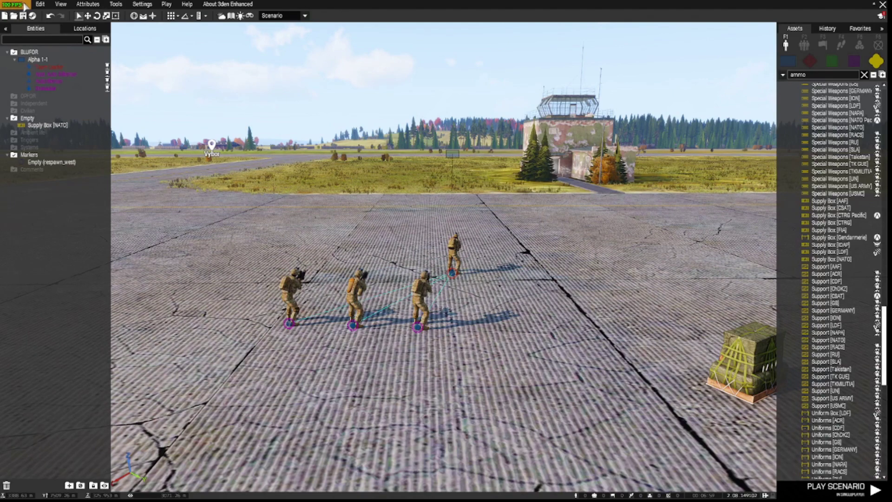
# Step: In the scenario's Multiplayer attributes, set the game type to Cooperative Mission and the maximum players to 4
pyautogui.click(87, 6)
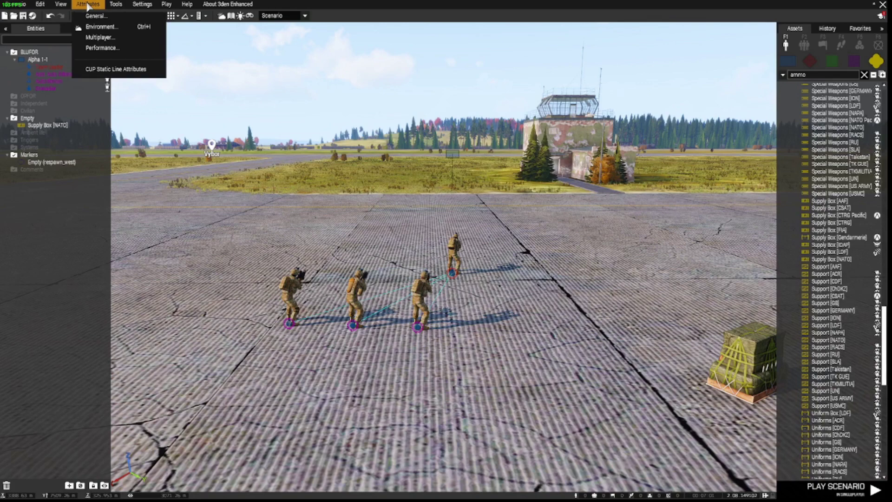
pyautogui.click(106, 42)
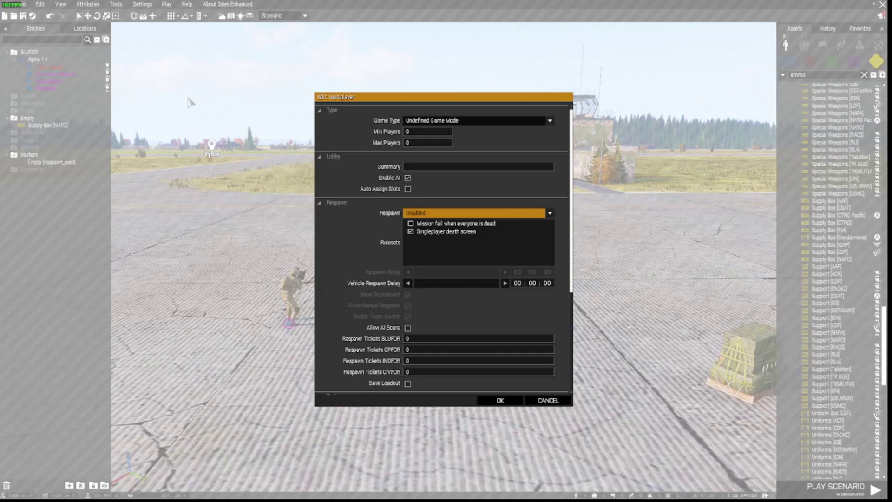
pyautogui.click(550, 122)
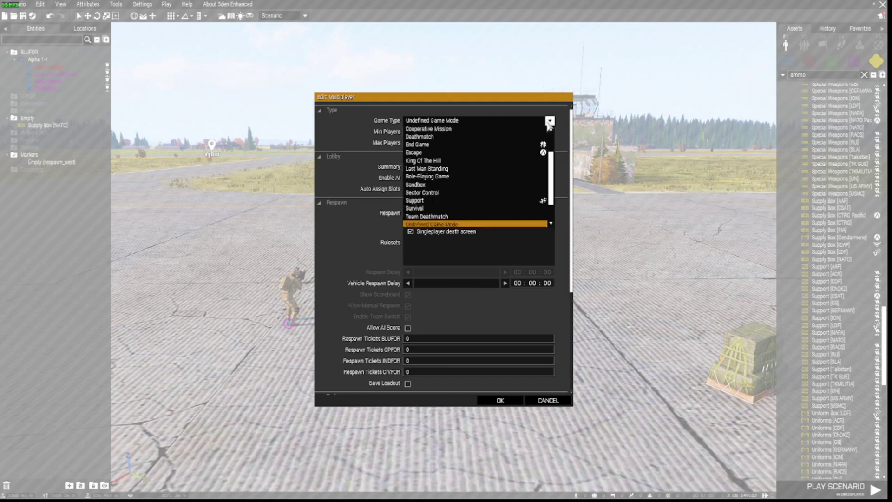
pyautogui.click(489, 130)
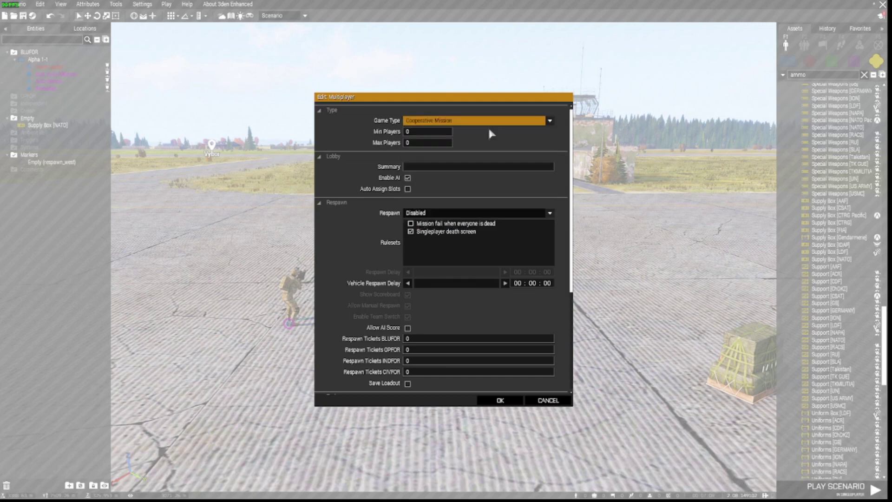
pyautogui.click(411, 141)
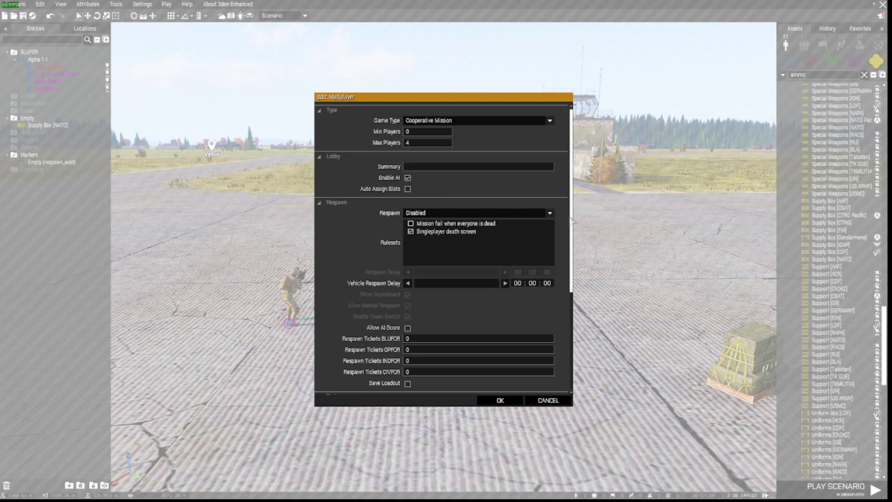
# Step: Set the respawn type to Respawn on Custom Position with a respawn delay of 5 seconds
pyautogui.moveTo(370, 216)
pyautogui.click(551, 214)
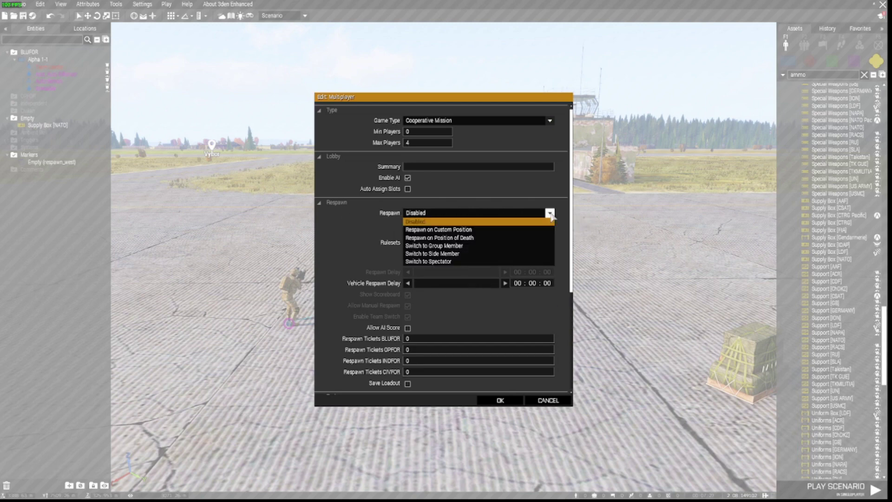
pyautogui.click(476, 231)
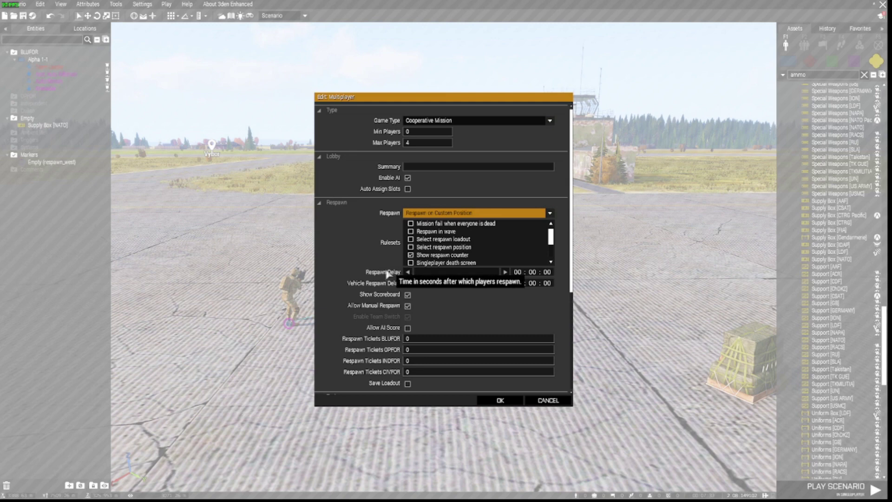
pyautogui.click(546, 272)
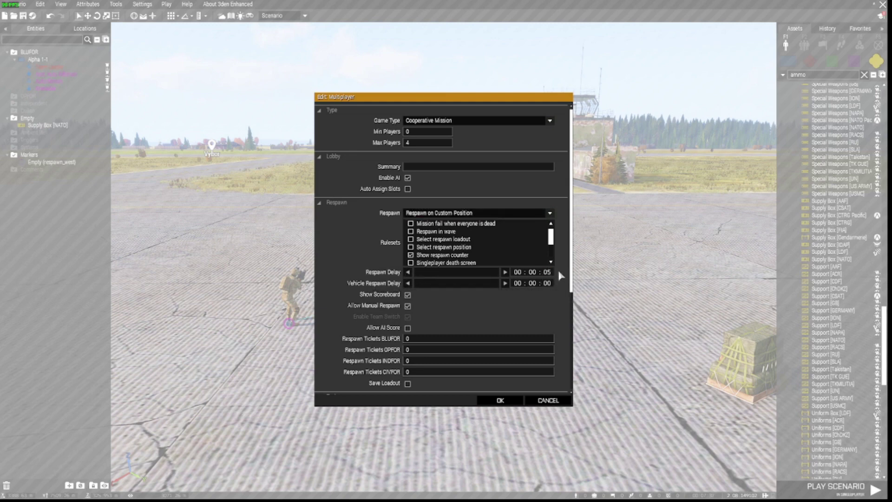
# Step: Set the revive mode to Enabled for all players and apply the multiplayer attributes
pyautogui.scroll(-5, 560, 297)
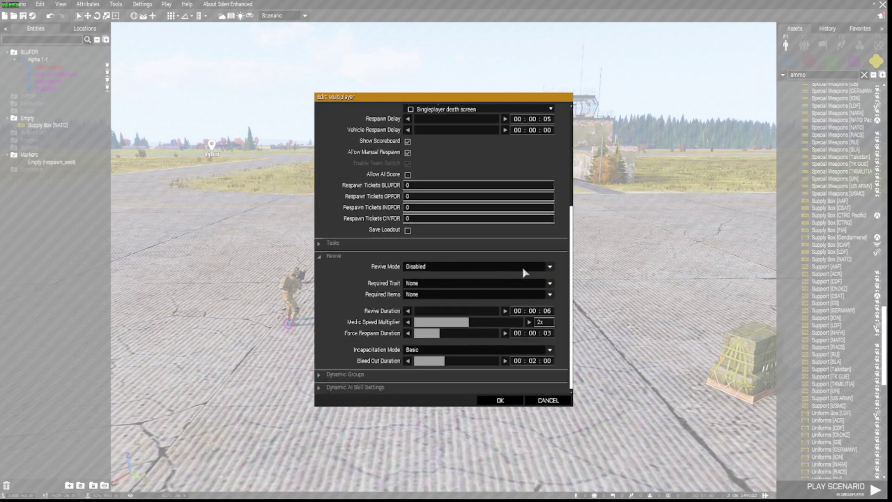
pyautogui.click(549, 267)
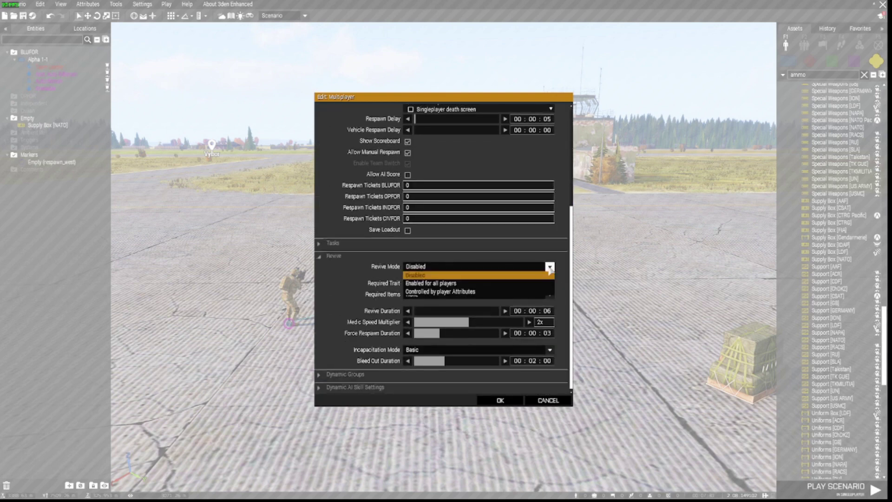
pyautogui.click(454, 283)
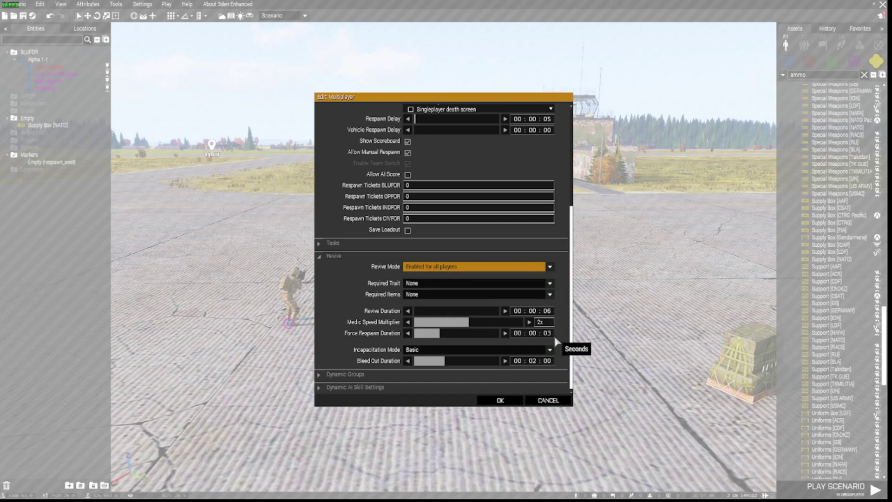
pyautogui.click(498, 401)
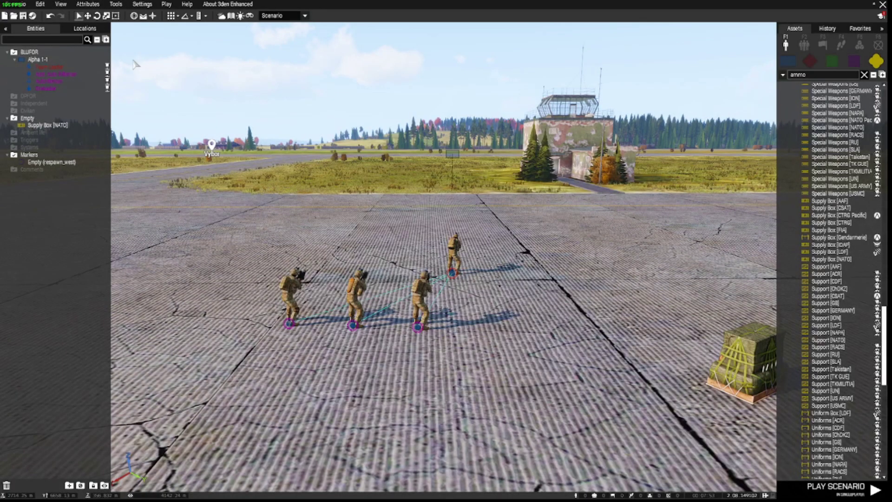
# Step: In the General scenario attributes, title the scenario "MP Mission Demo" and enable Editable Objects (Zeus)
pyautogui.click(88, 4)
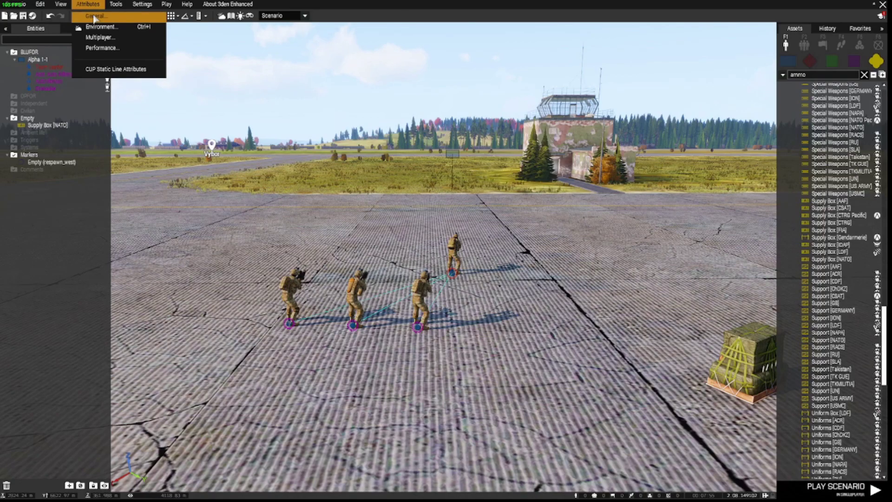
pyautogui.click(95, 17)
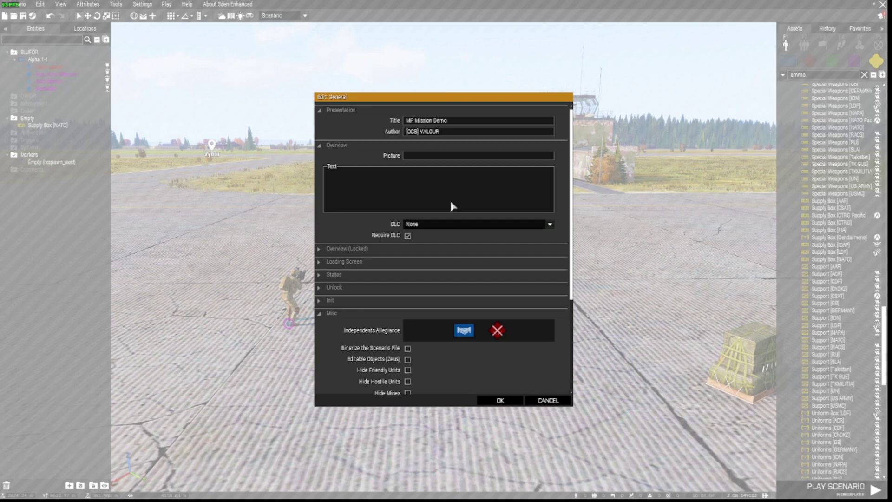
pyautogui.scroll(-3, 526, 251)
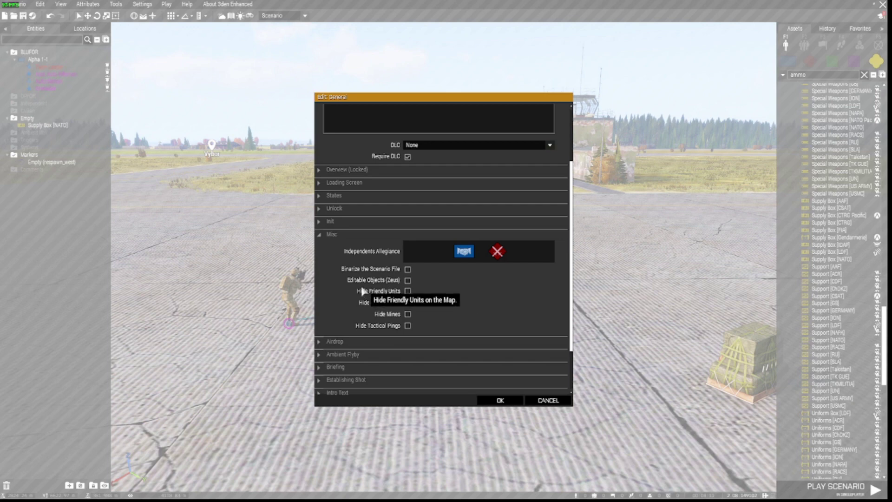
pyautogui.moveTo(367, 283)
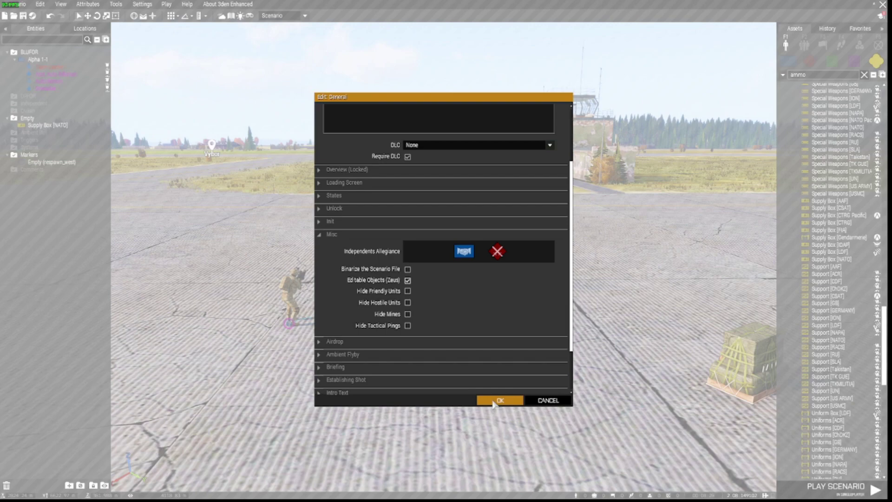
pyautogui.click(493, 402)
pyautogui.scroll(-3, 493, 403)
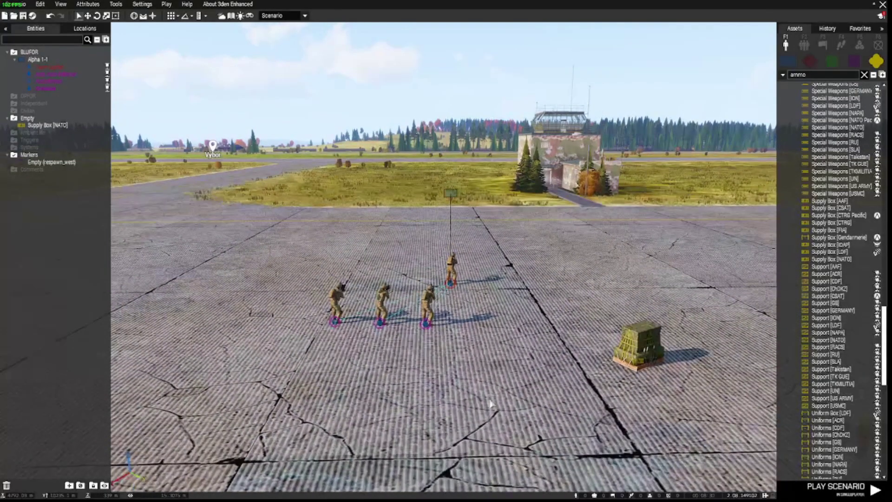
pyautogui.press('w')
pyautogui.press('a')
pyautogui.moveTo(498, 408); pyautogui.dragTo(541, 414, button='right')
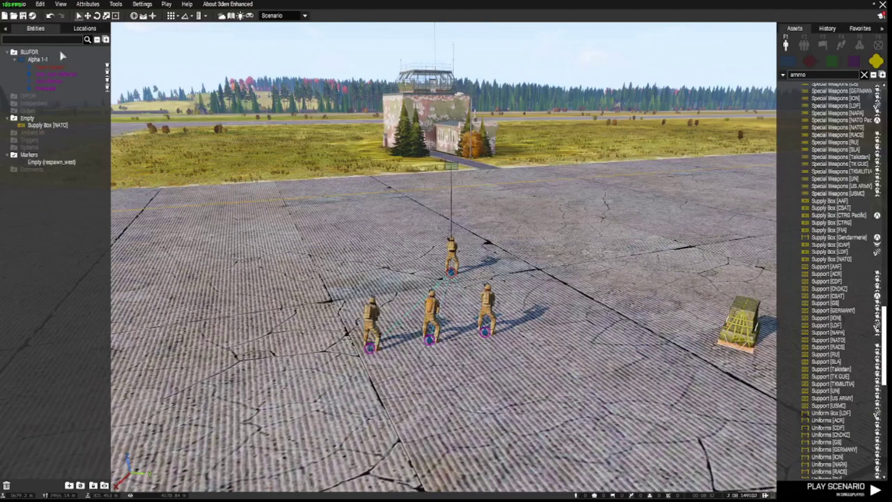
# Step: Save the scenario under the file name "MP Demo" in the YouTube Tutorial missions folder
pyautogui.click(19, 7)
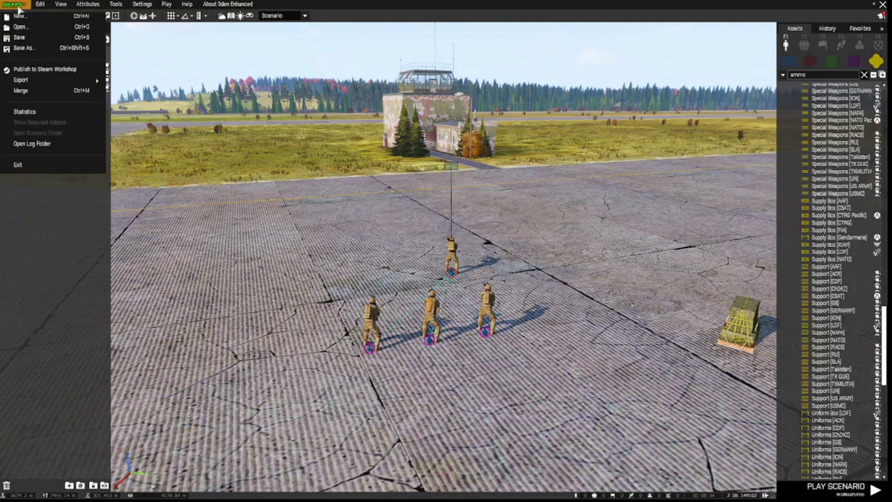
pyautogui.click(29, 48)
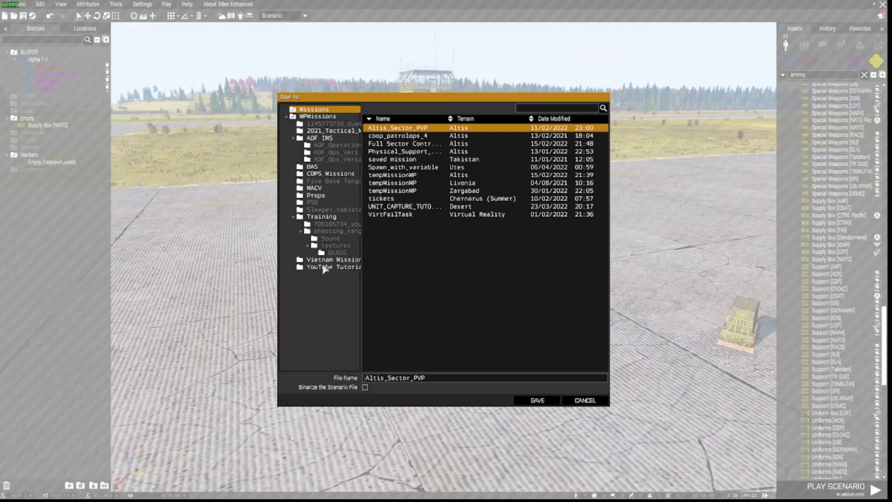
pyautogui.moveTo(431, 379); pyautogui.dragTo(346, 376)
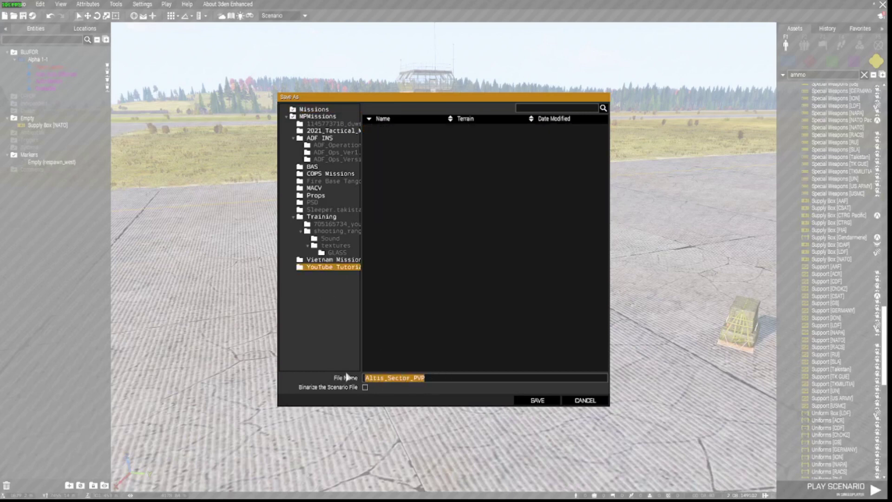
pyautogui.write('MP Demo')
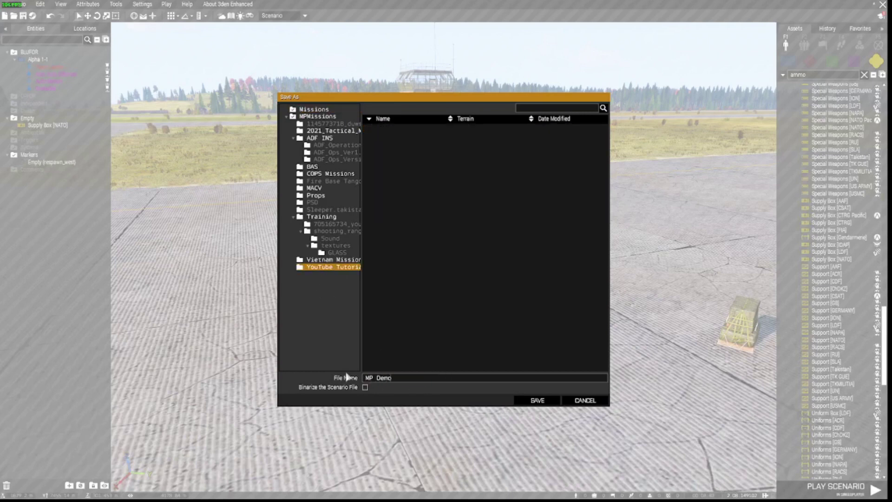
pyautogui.click(532, 400)
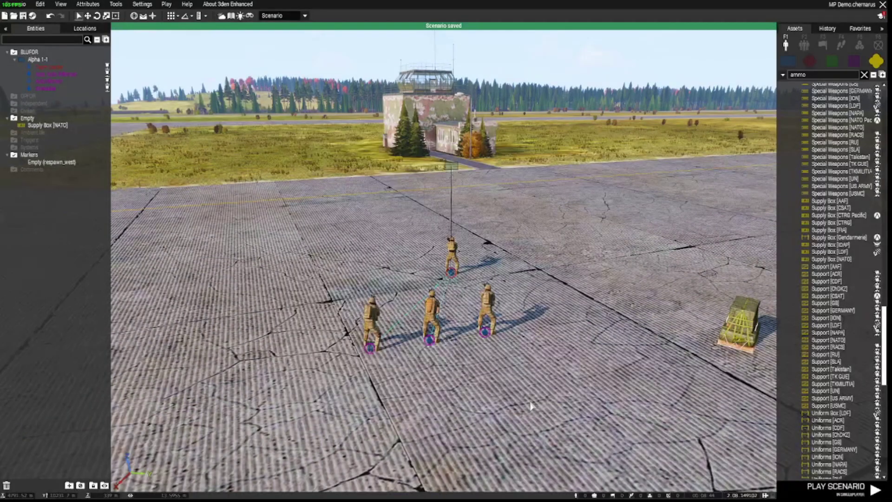
# Step: Clear the asset search and place a Create Task module and a Set Task State module in front of the control tower
pyautogui.moveTo(521, 393); pyautogui.dragTo(494, 412, button='middle')
pyautogui.moveTo(495, 416); pyautogui.dragTo(474, 409, button='right')
pyautogui.press('d')
pyautogui.press('a')
pyautogui.scroll(3, 475, 409)
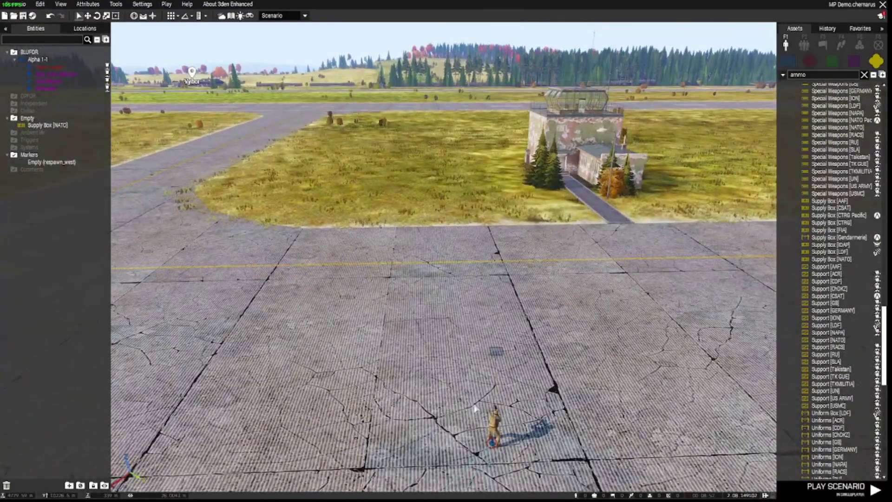
pyautogui.scroll(-2, 474, 409)
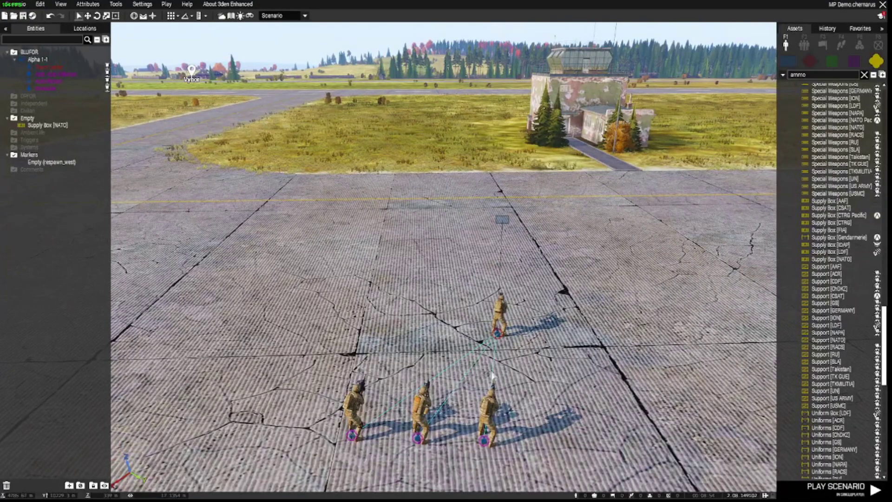
pyautogui.doubleClick(798, 74)
pyautogui.press('BackSpace')
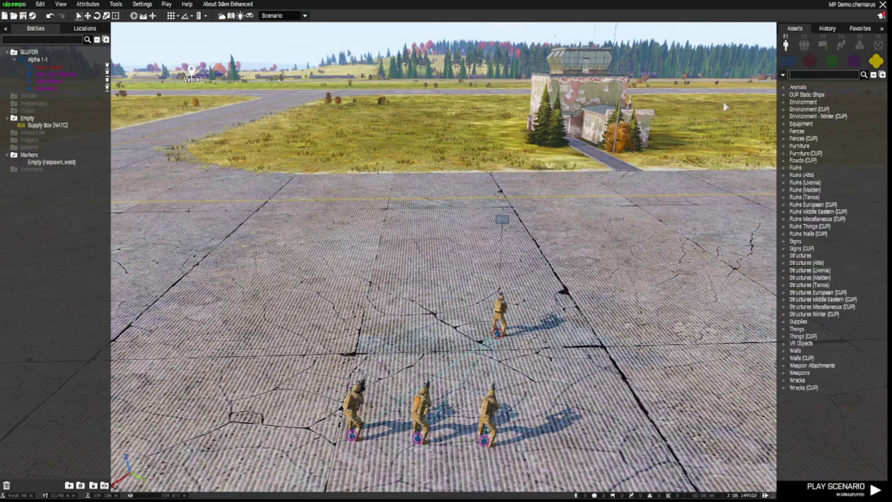
pyautogui.click(860, 46)
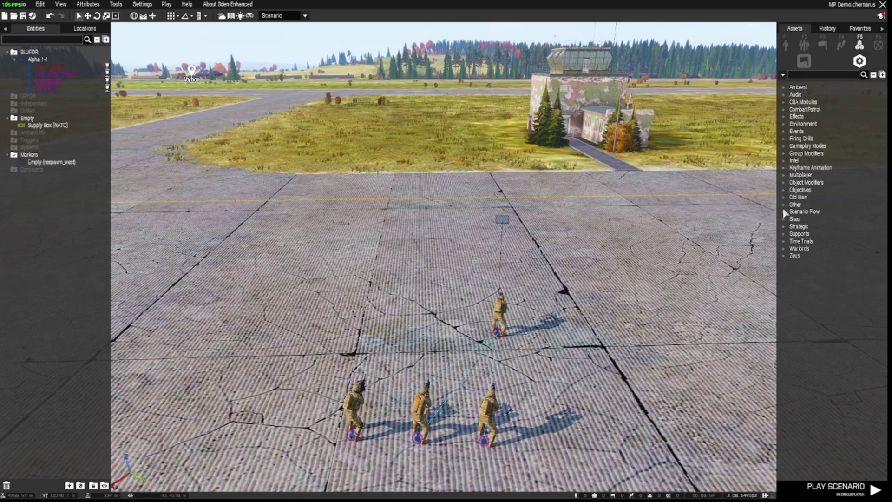
pyautogui.click(783, 160)
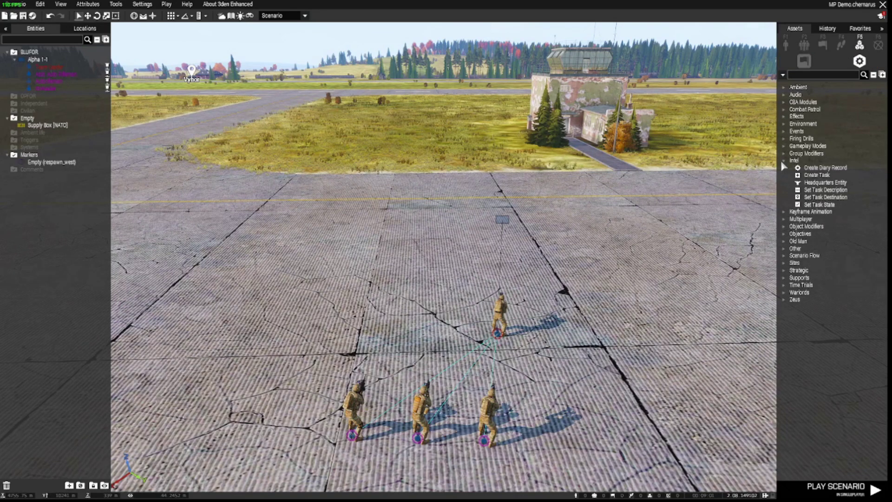
pyautogui.click(816, 175)
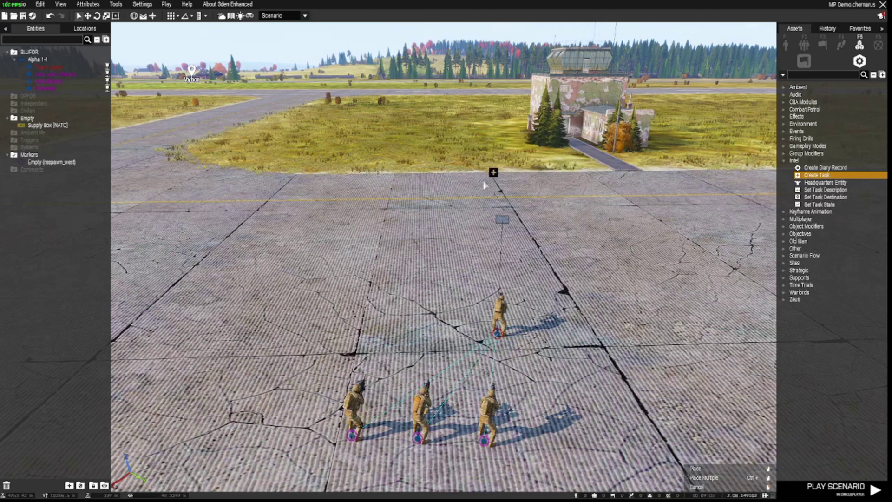
pyautogui.click(590, 155)
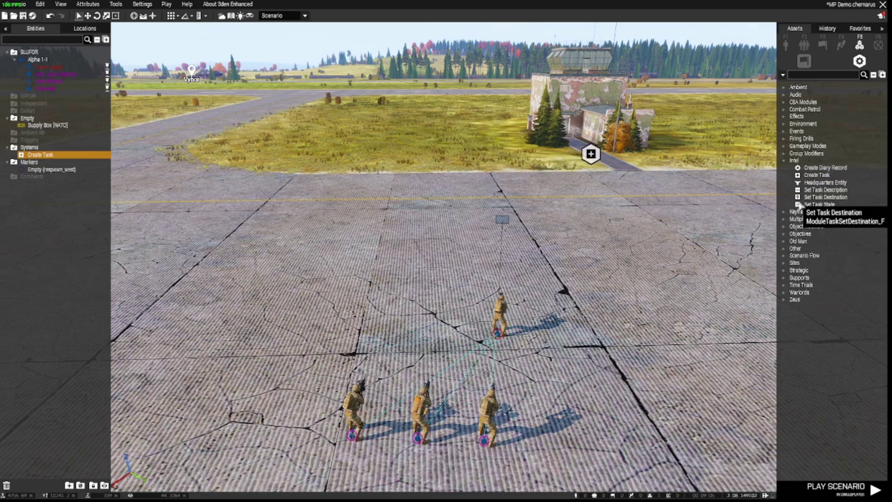
pyautogui.click(819, 204)
pyautogui.click(514, 158)
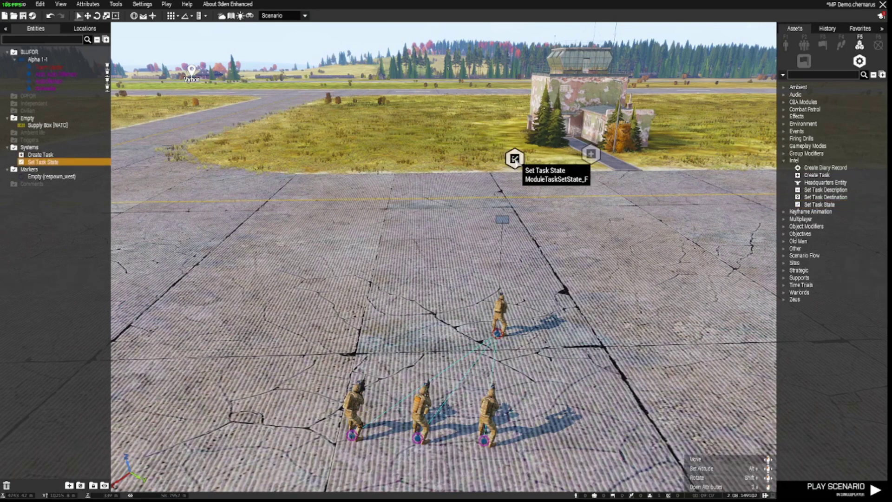
# Step: Place two 10x10x10 m triggers, one on the tarmac ahead of the squad and one beside the control tower path
pyautogui.click(822, 45)
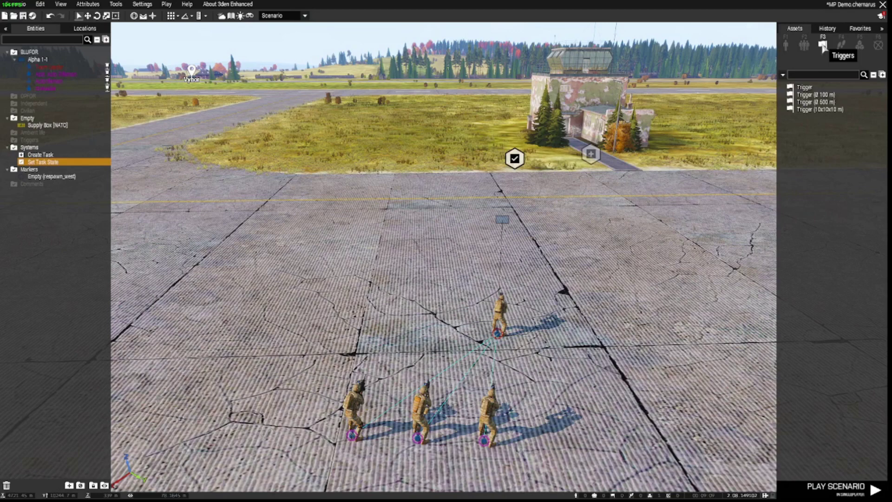
pyautogui.click(805, 88)
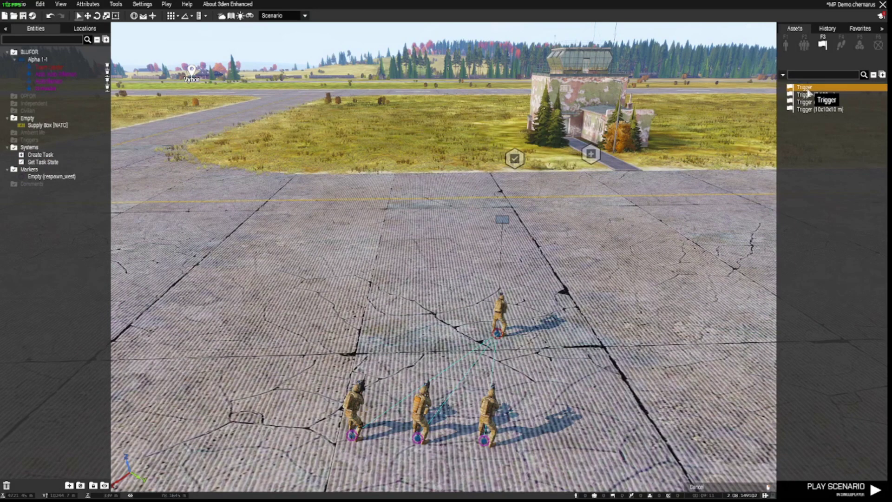
pyautogui.click(820, 109)
pyautogui.click(681, 173)
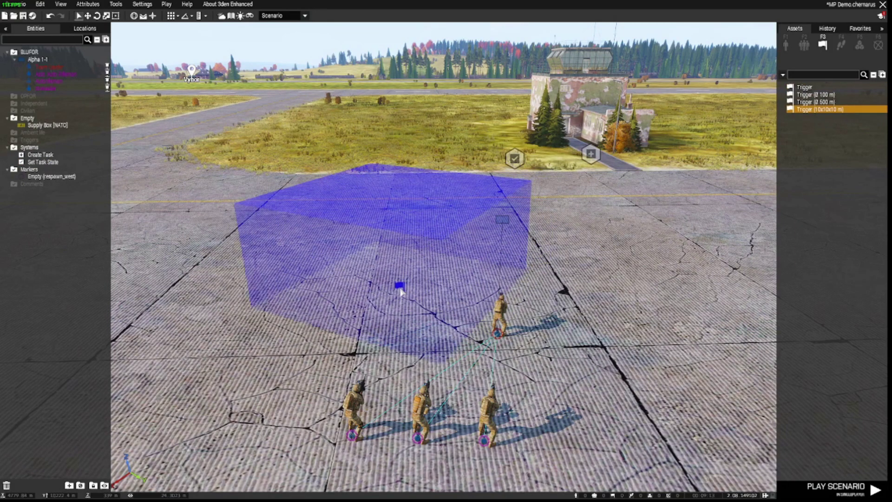
pyautogui.click(324, 291)
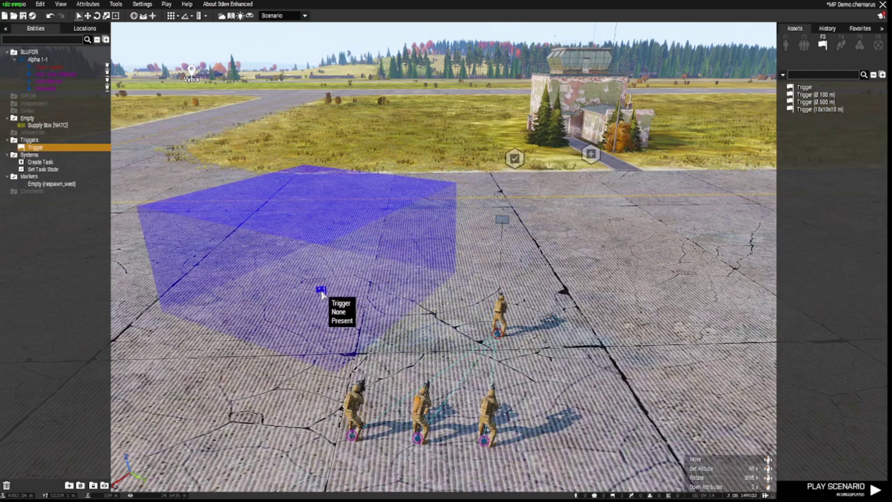
pyautogui.click(819, 109)
pyautogui.click(662, 180)
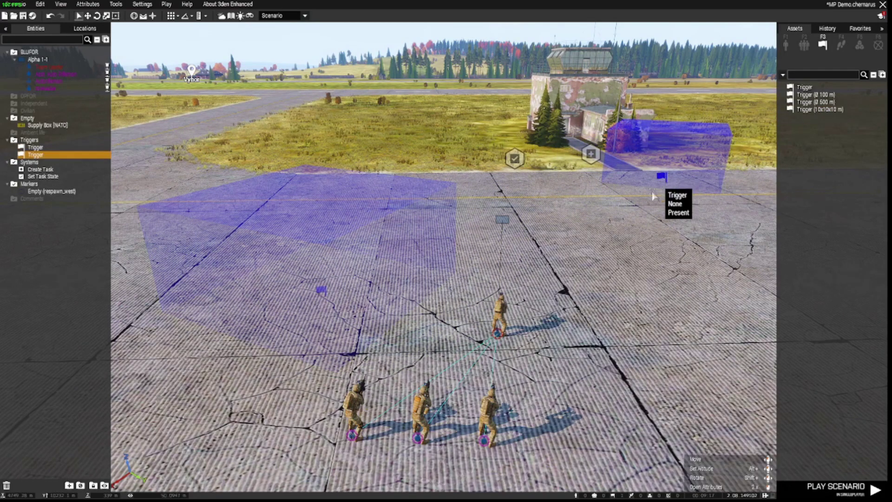
# Step: Configure the Create Task module with owner All playable units, a task ID, title and description, and the Assigned state
pyautogui.doubleClick(590, 153)
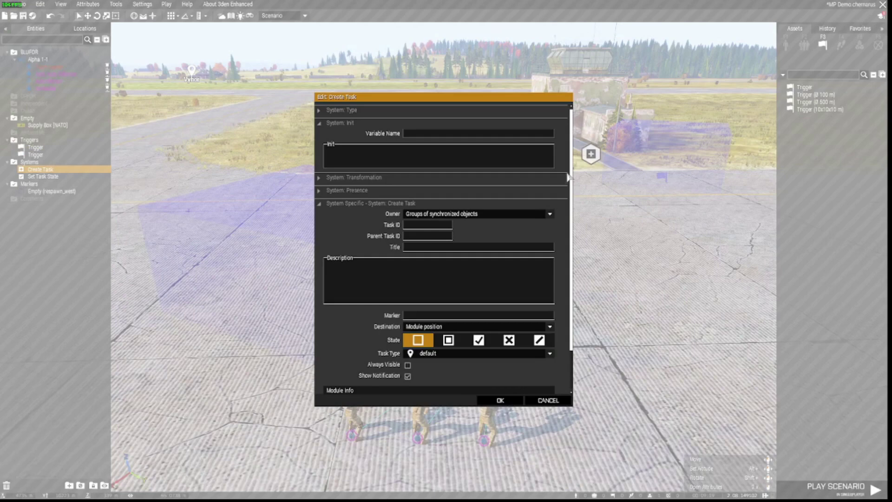
pyautogui.click(490, 214)
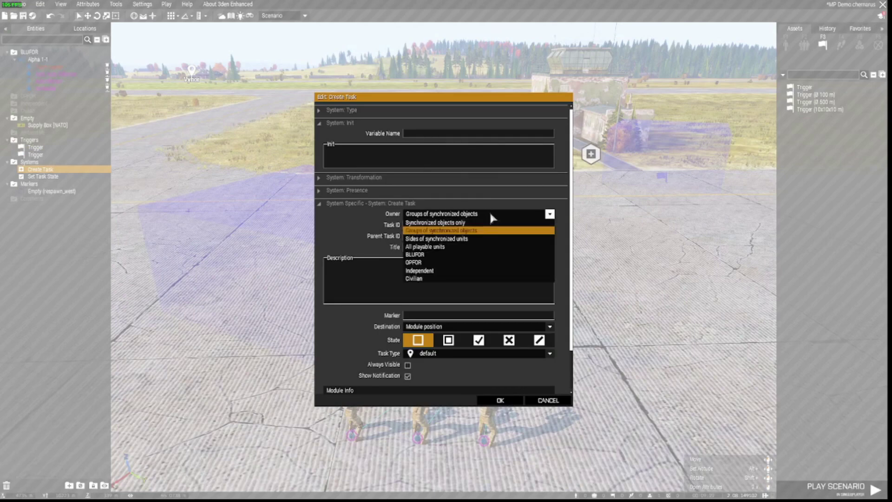
pyautogui.click(462, 249)
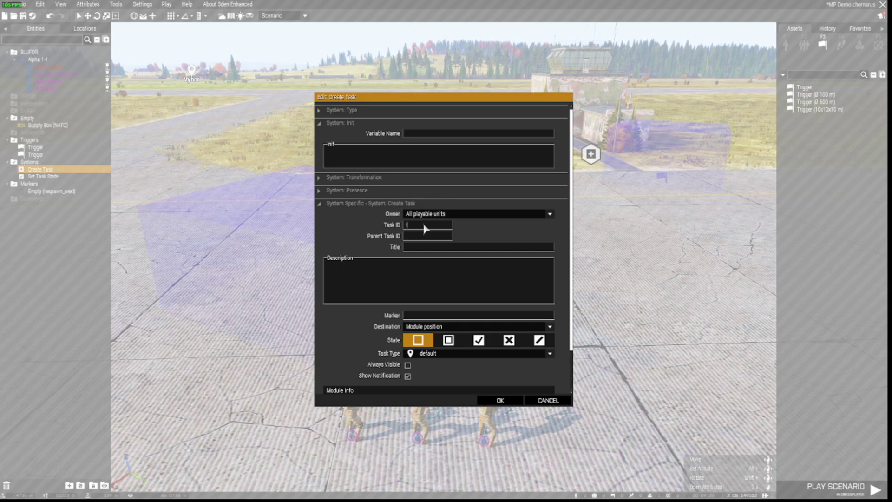
pyautogui.click(423, 248)
pyautogui.click(462, 292)
pyautogui.click(449, 341)
pyautogui.click(502, 401)
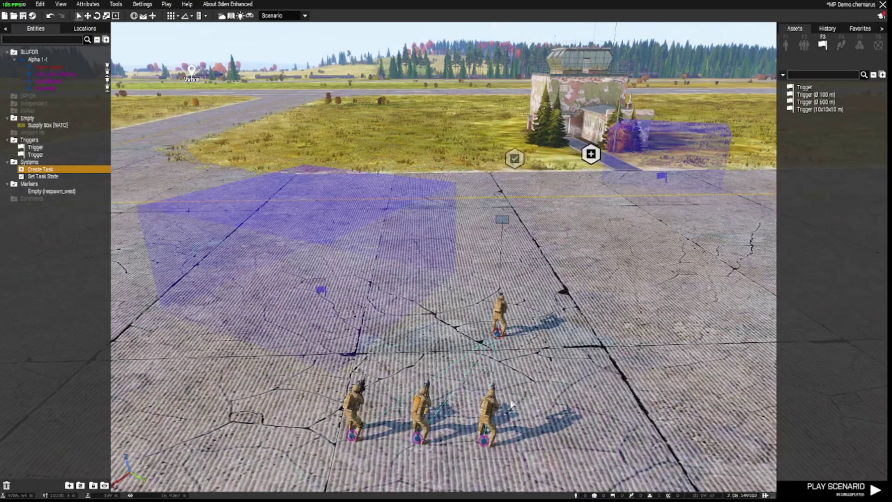
# Step: Rotate the trigger nearest the squad to about 244° and set its activation to Any Player
pyautogui.click(321, 292)
pyautogui.keyDown('shift'); pyautogui.moveTo(321, 292); pyautogui.dragTo(339, 260); pyautogui.keyUp('shift')
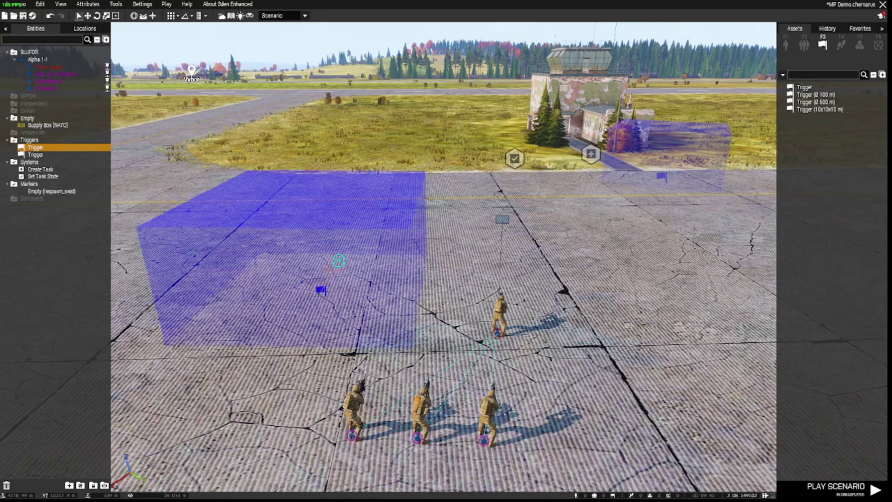
pyautogui.doubleClick(322, 293)
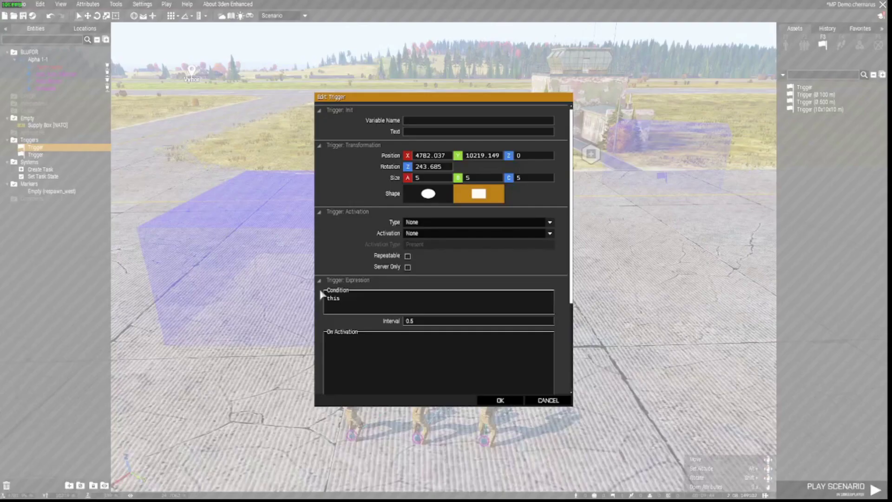
pyautogui.click(550, 233)
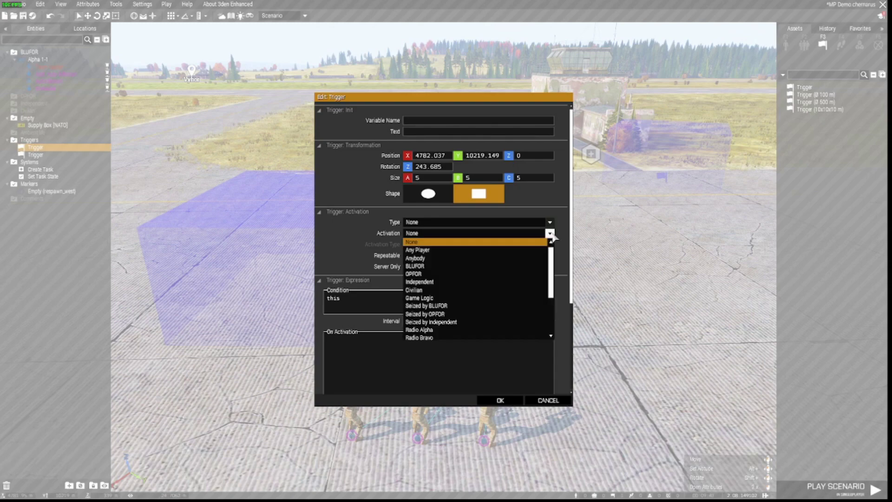
pyautogui.click(505, 251)
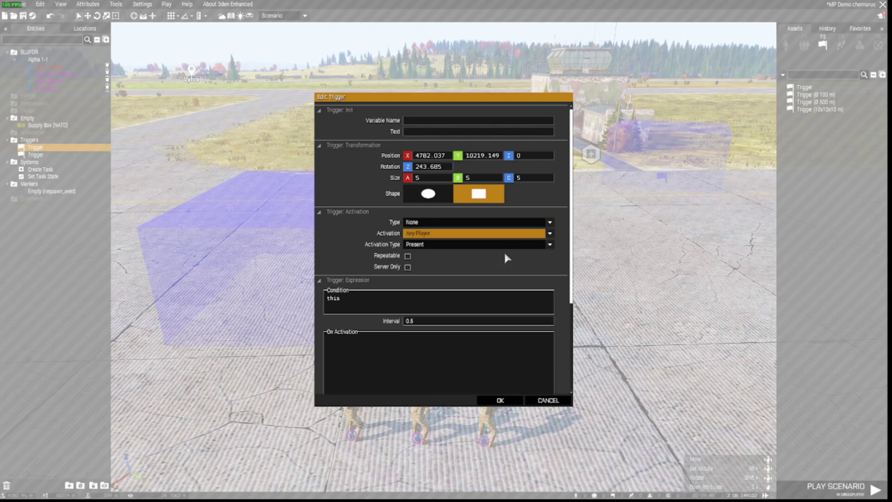
pyautogui.click(502, 400)
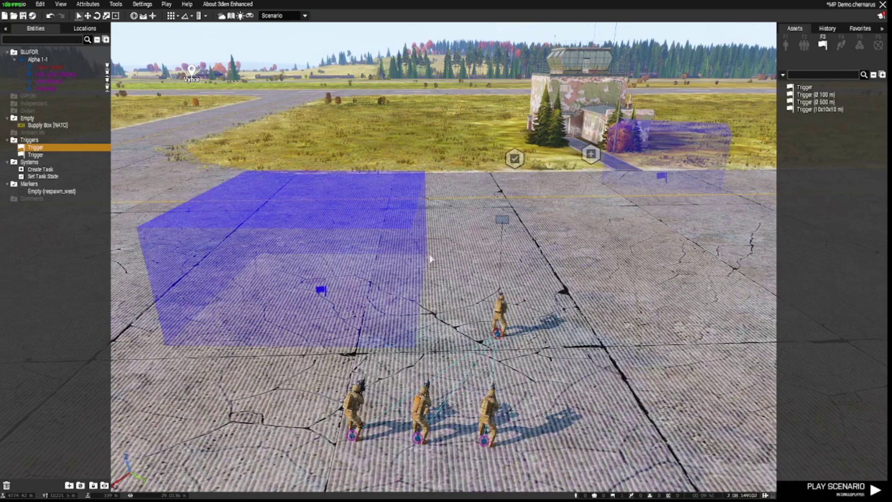
# Step: Sync the trigger nearest the squad to the Create Task module
pyautogui.rightClick(320, 289)
pyautogui.moveTo(417, 295)
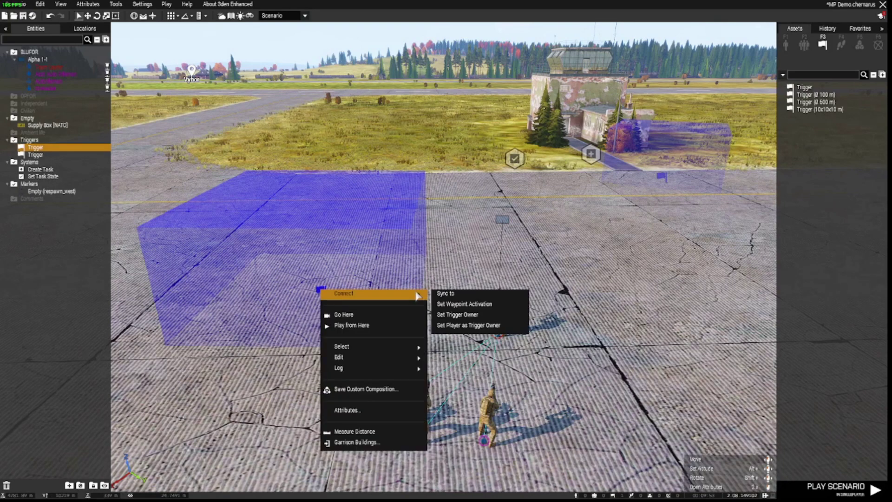
pyautogui.click(452, 296)
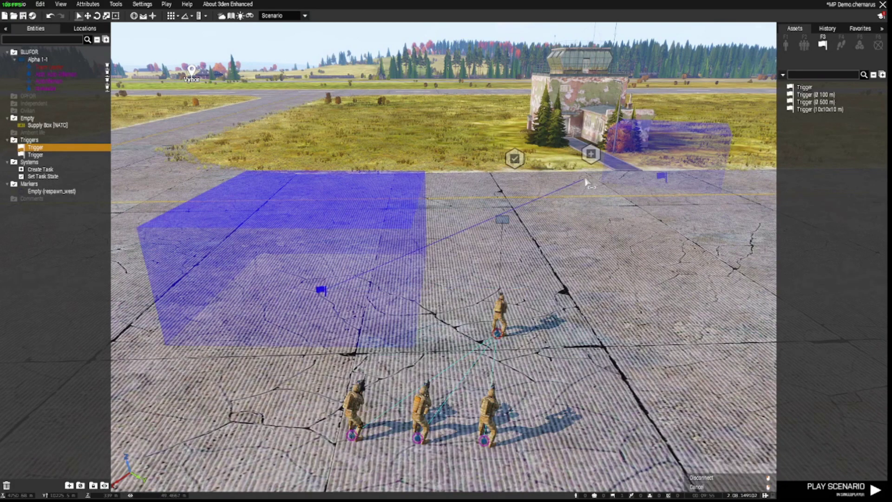
pyautogui.click(591, 155)
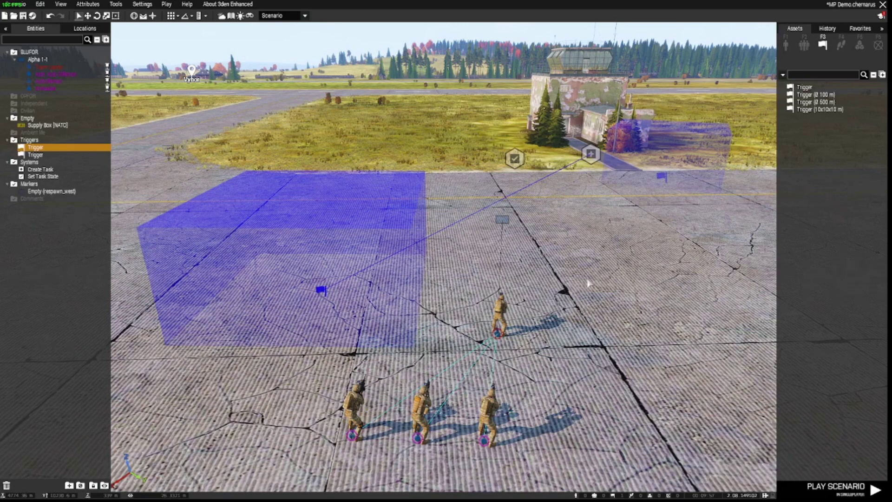
# Step: Set the Set Task State module's state to Succeeded and apply it
pyautogui.doubleClick(514, 158)
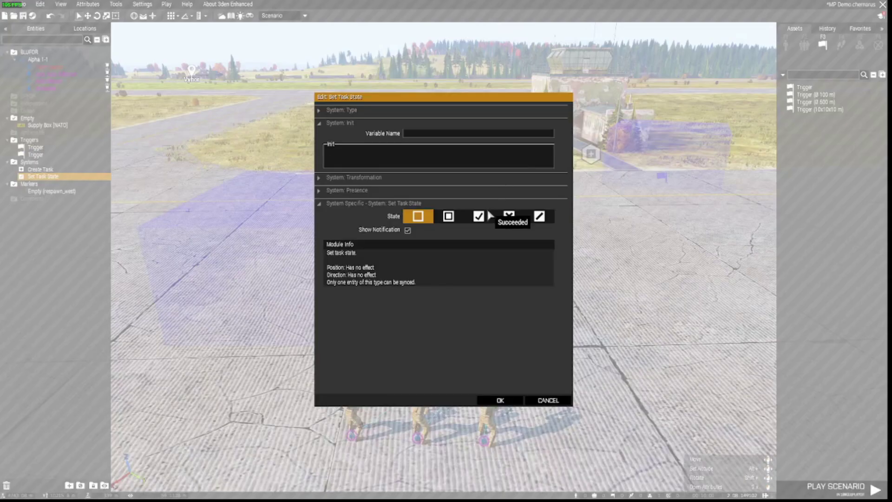
pyautogui.click(479, 216)
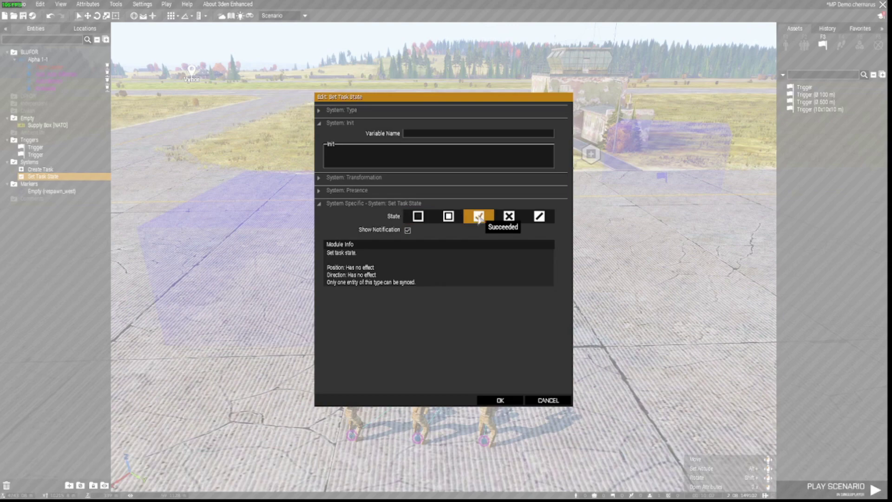
pyautogui.click(500, 401)
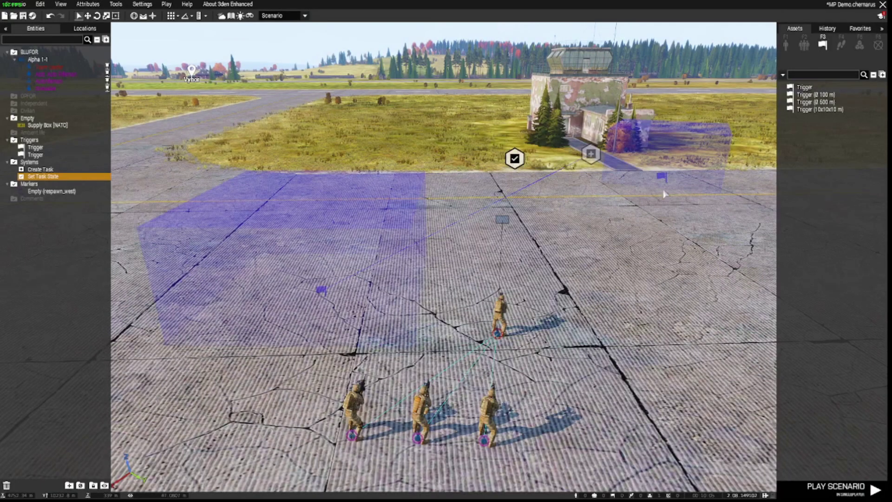
# Step: Rotate the trigger in front of the control tower to about 343° and set its activation to Any Player
pyautogui.keyDown('shift'); pyautogui.moveTo(661, 177); pyautogui.dragTo(710, 186); pyautogui.keyUp('shift')
pyautogui.press('w')
pyautogui.press('d')
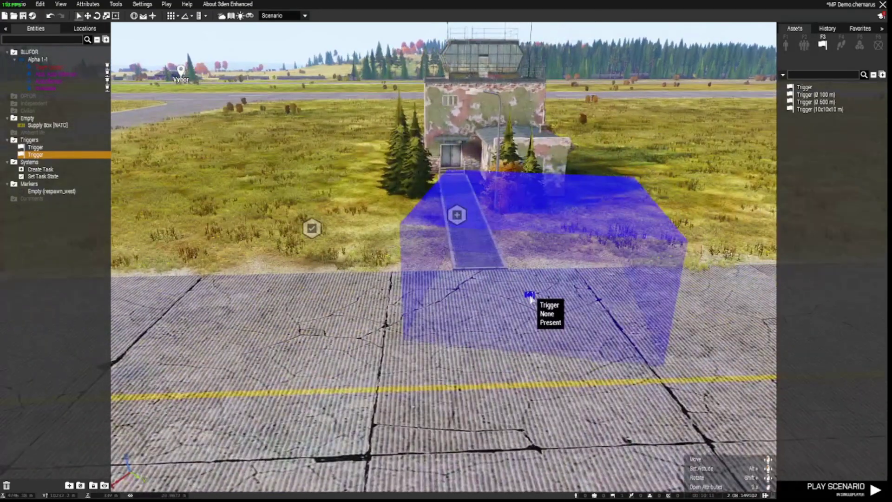
pyautogui.doubleClick(529, 292)
pyautogui.click(452, 234)
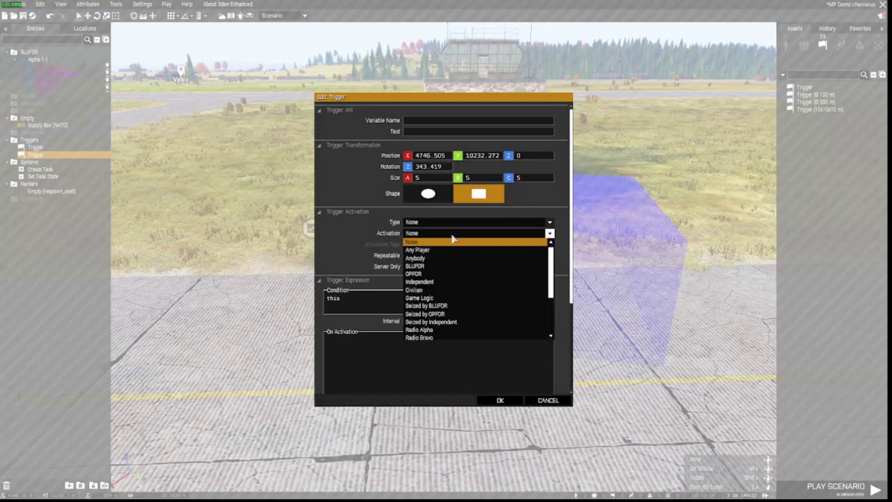
pyautogui.click(447, 251)
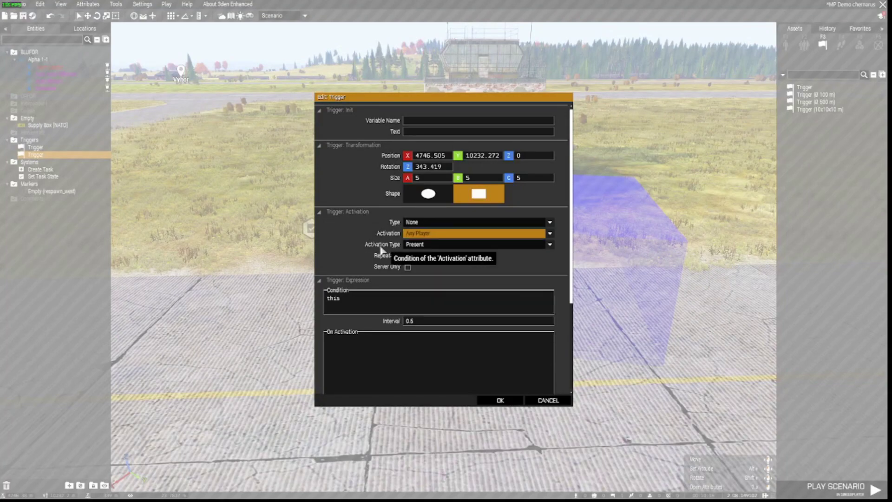
pyautogui.click(500, 400)
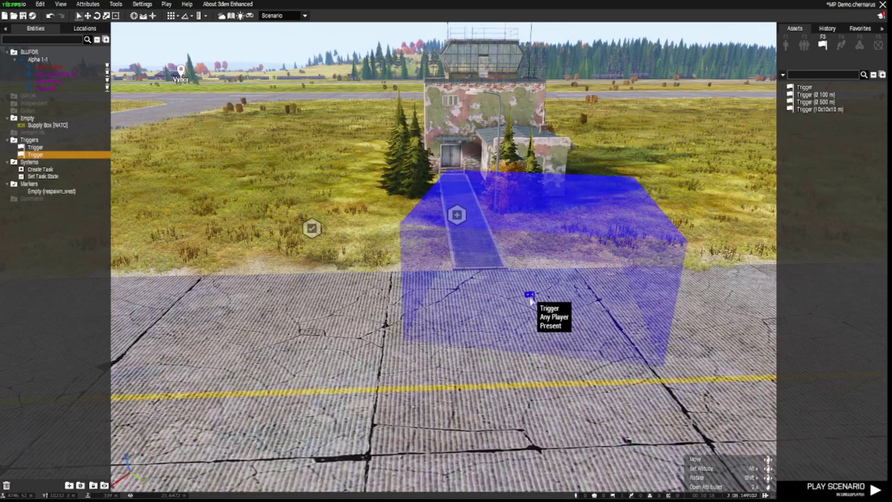
# Step: Sync the trigger in front of the control tower to the Set Task State module
pyautogui.rightClick(531, 301)
pyautogui.moveTo(531, 301)
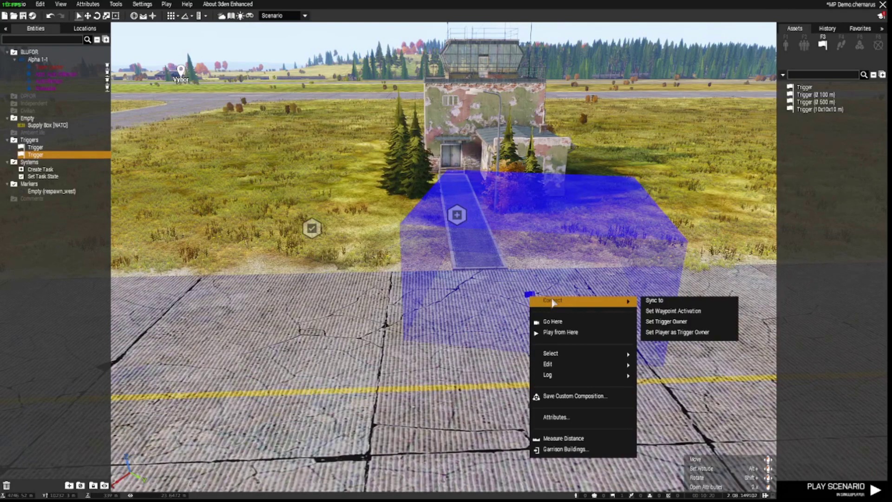
pyautogui.click(653, 301)
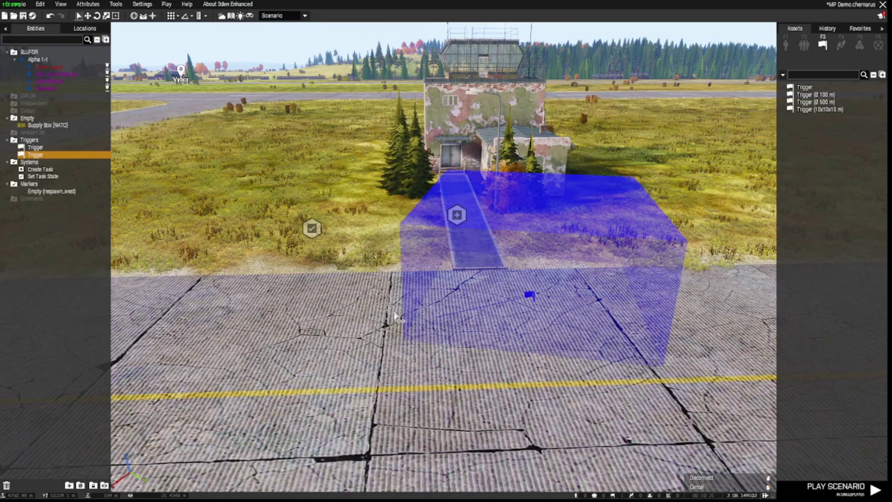
pyautogui.click(316, 235)
# Step: Sync the Set Task State module to the Create Task module
pyautogui.press('s')
pyautogui.press('a')
pyautogui.press('w')
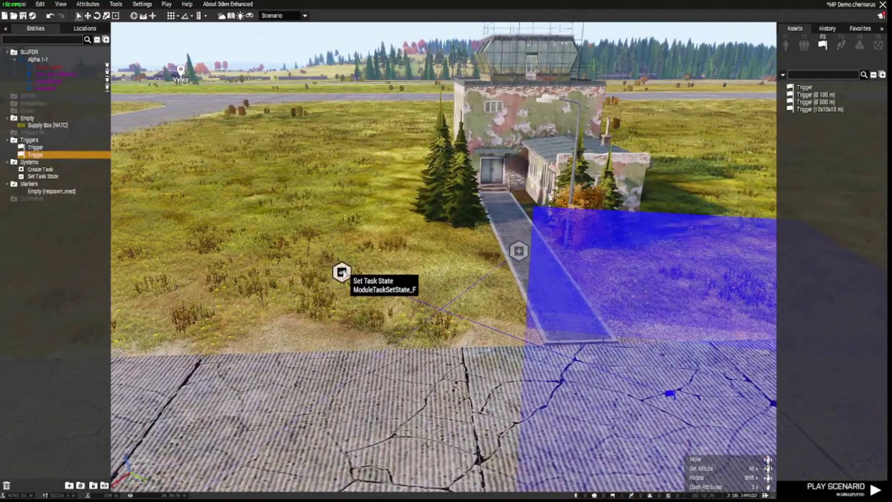
pyautogui.rightClick(342, 271)
pyautogui.moveTo(439, 274)
pyautogui.click(467, 273)
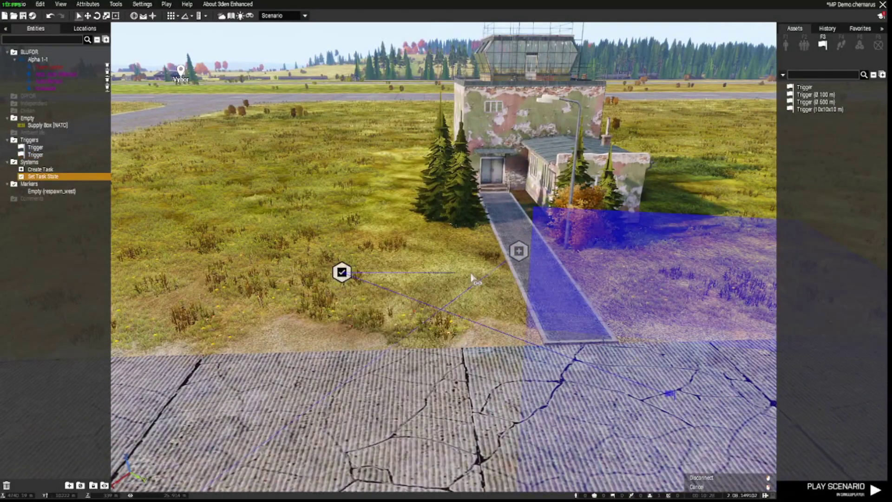
pyautogui.click(518, 251)
# Step: Review the scenario's multiplayer attributes, including game type, respawn and revive settings, and close them
pyautogui.press('s')
pyautogui.press('s')
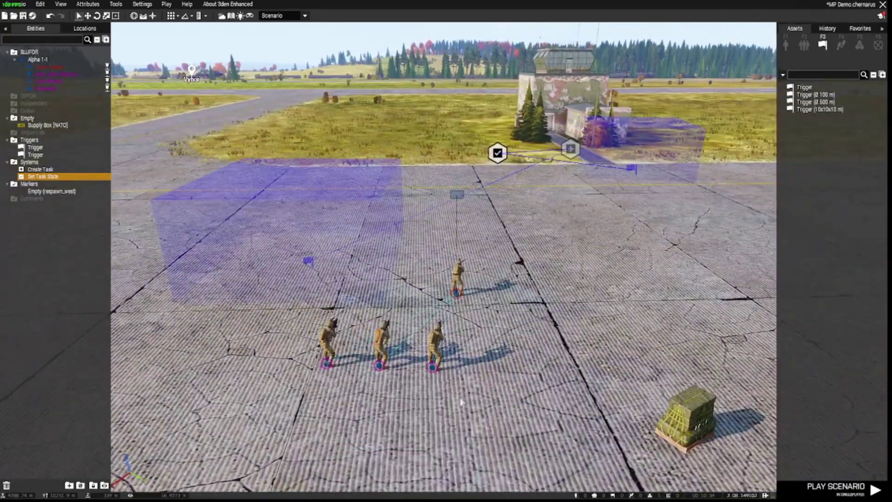
pyautogui.press('z')
pyautogui.press('w')
pyautogui.press('a')
pyautogui.moveTo(468, 393); pyautogui.dragTo(545, 385, button='right')
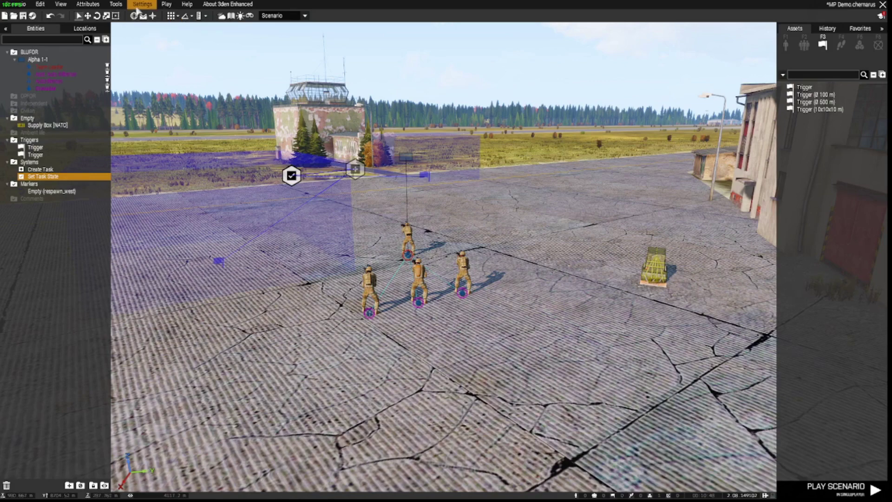
pyautogui.click(90, 4)
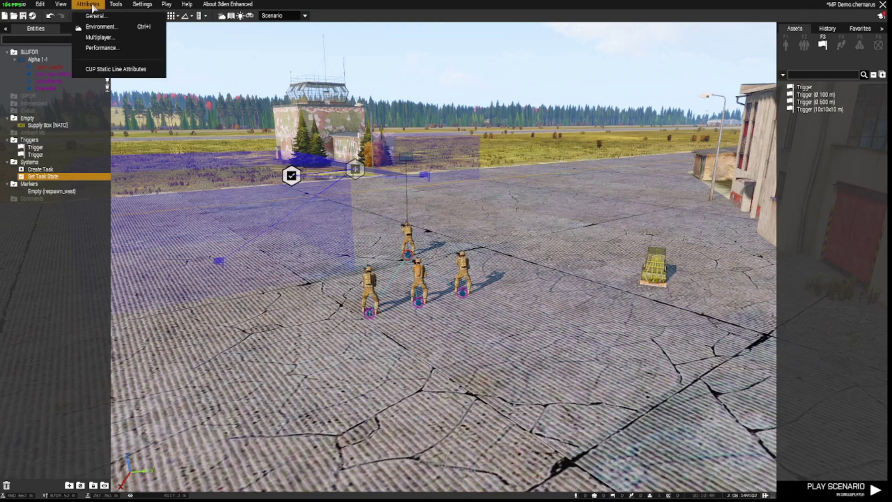
pyautogui.click(98, 38)
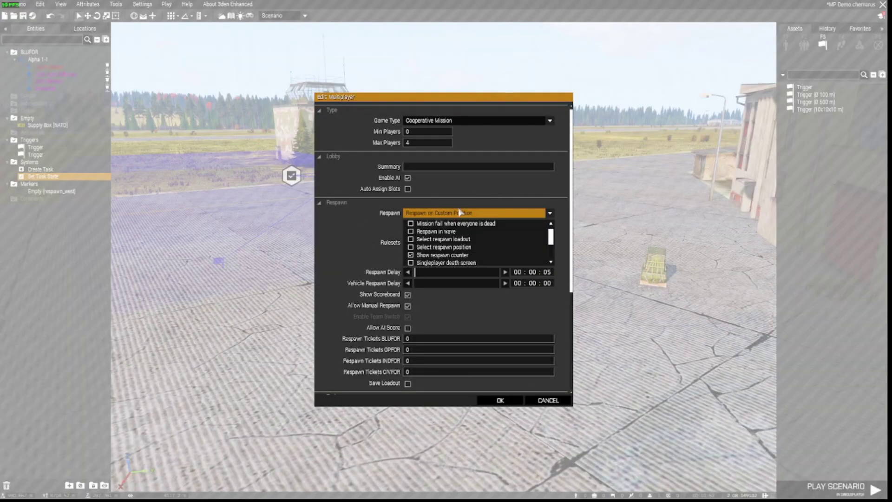
pyautogui.scroll(-5, 370, 250)
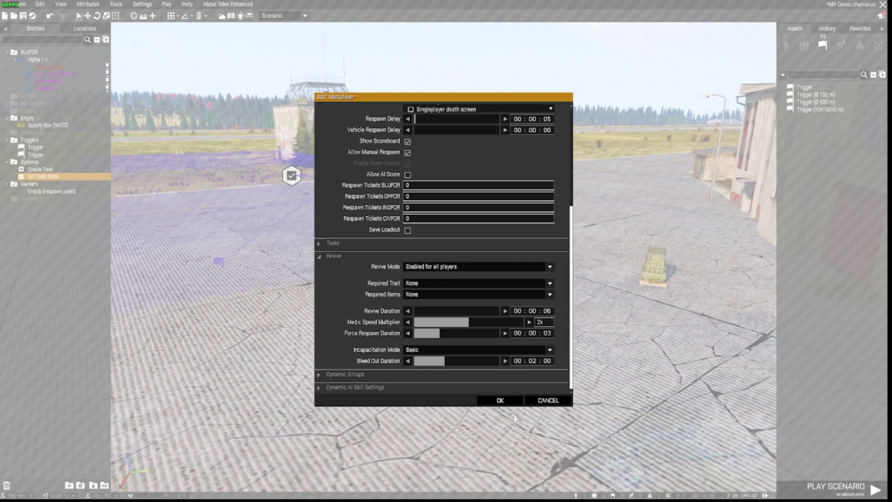
pyautogui.click(526, 403)
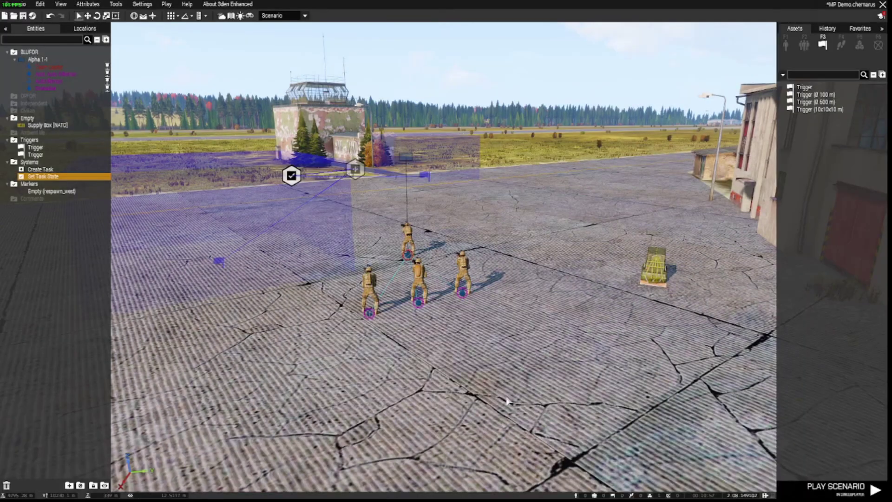
# Step: Launch the scenario in multiplayer
pyautogui.press('d')
pyautogui.press('w')
pyautogui.press('a')
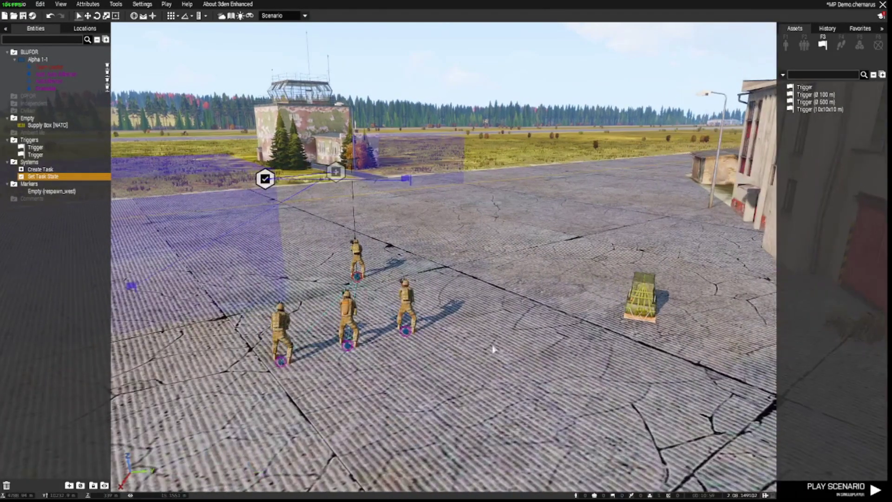
pyautogui.click(489, 381)
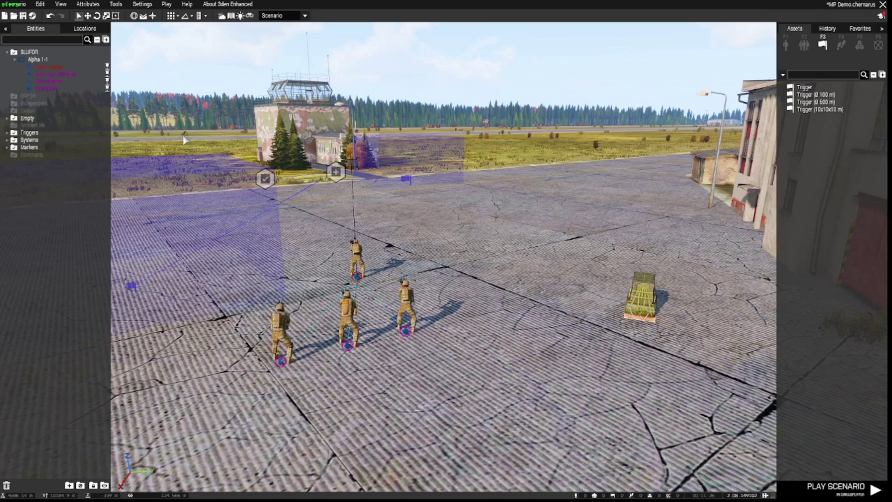
pyautogui.click(166, 5)
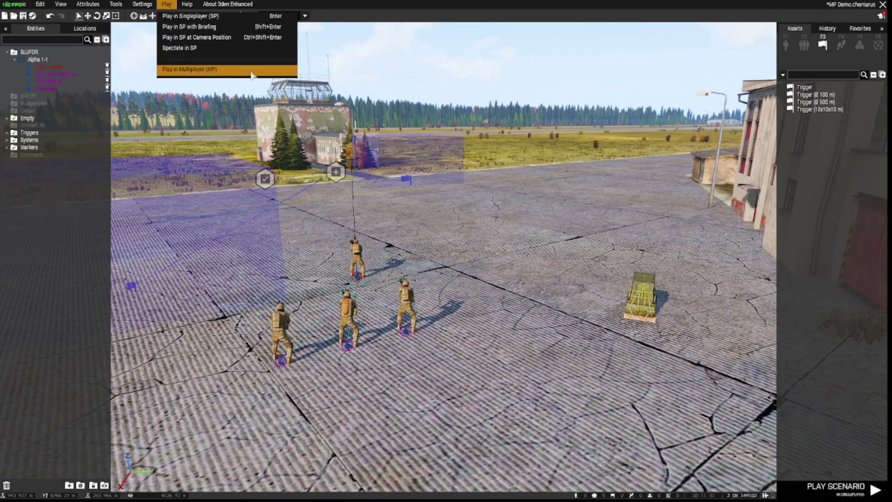
pyautogui.click(198, 73)
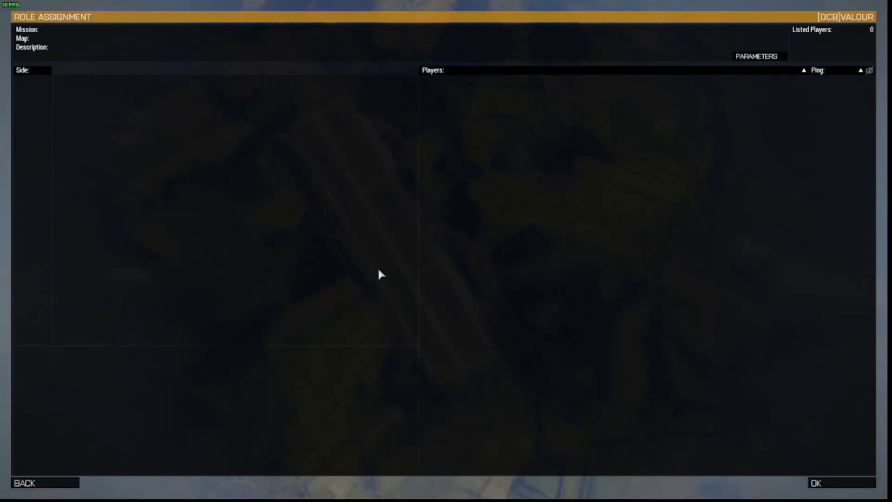
# Step: Try out the Alpha 1-1 role slots in the lobby and end up in the Team Leader slot
pyautogui.click(140, 99)
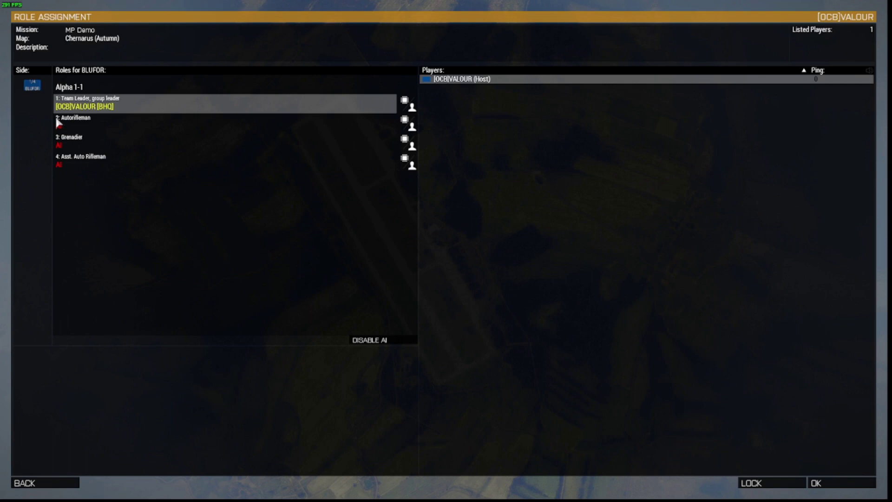
pyautogui.click(112, 124)
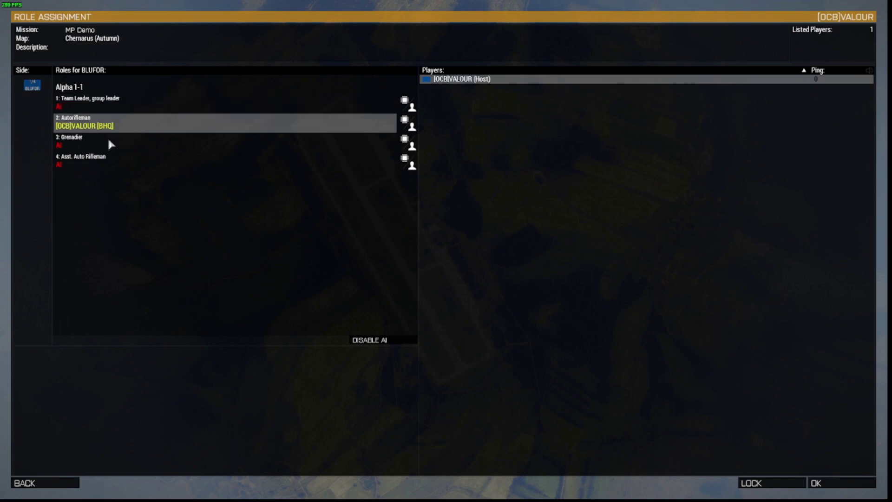
pyautogui.click(111, 144)
pyautogui.click(108, 163)
pyautogui.click(105, 123)
pyautogui.click(102, 103)
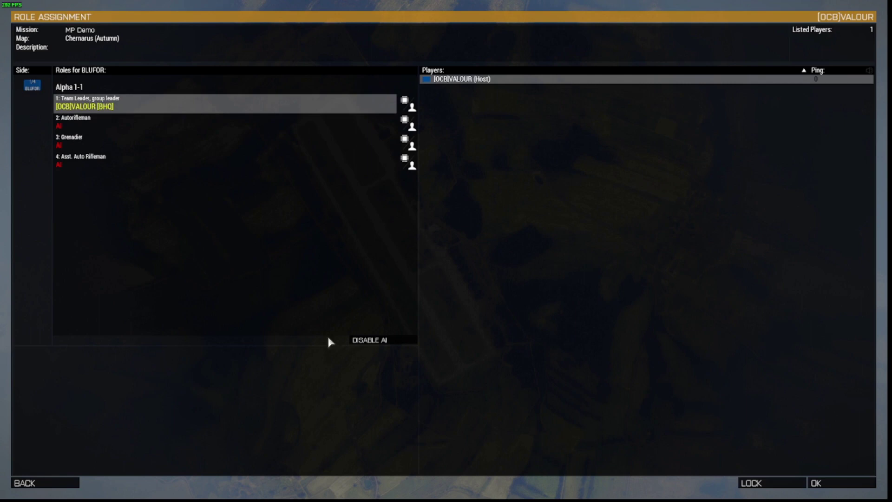
# Step: Disable AI for the unfilled role slots and start the mission past the briefing map
pyautogui.click(378, 340)
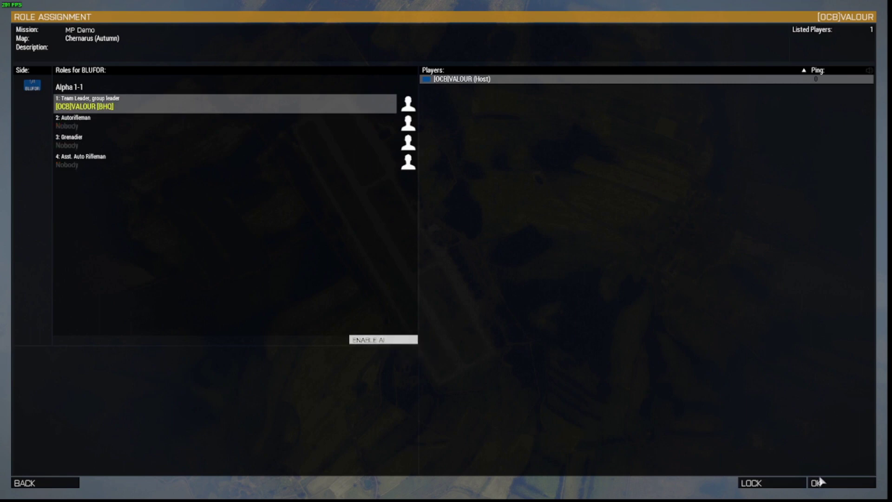
pyautogui.click(819, 481)
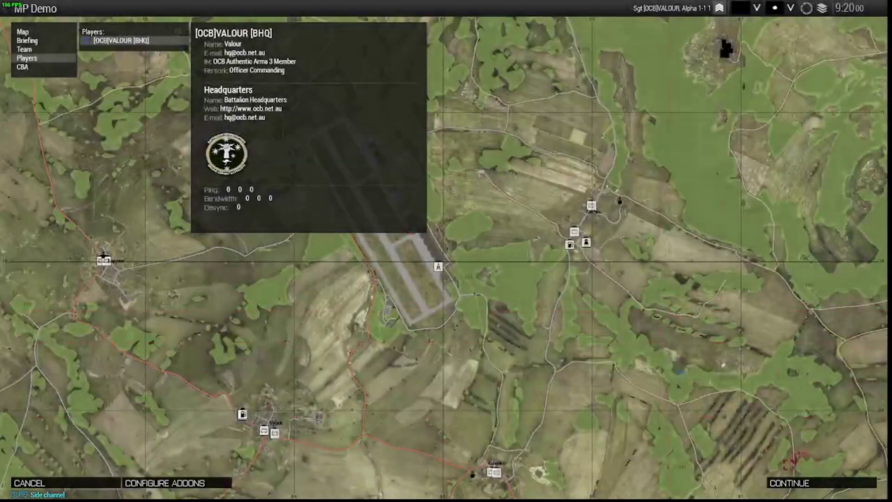
pyautogui.click(807, 483)
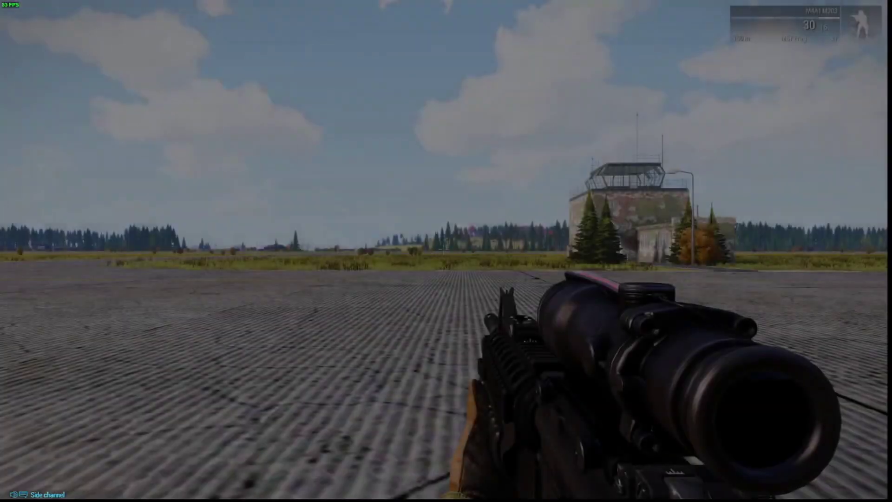
# Step: Switch to third-person view, walk to the supply box and examine the crate's full contents
pyautogui.press('KP_Enter')
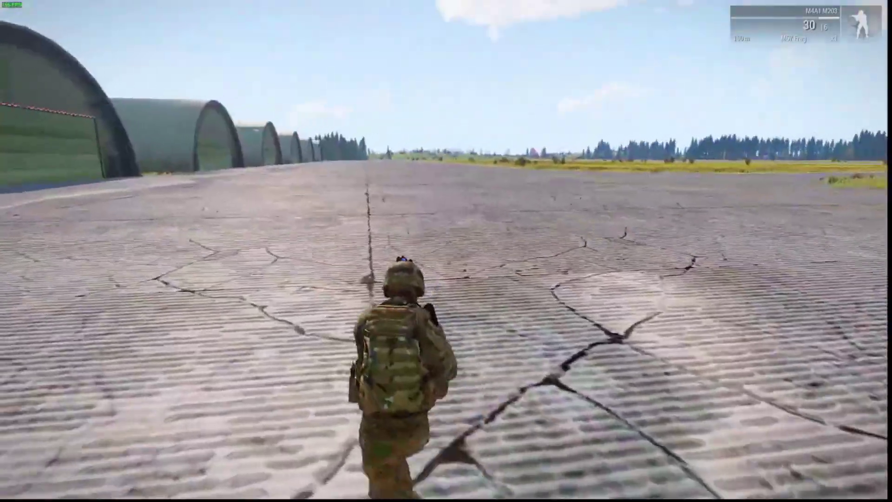
pyautogui.scroll(-1, 446, 251)
pyautogui.press('w')
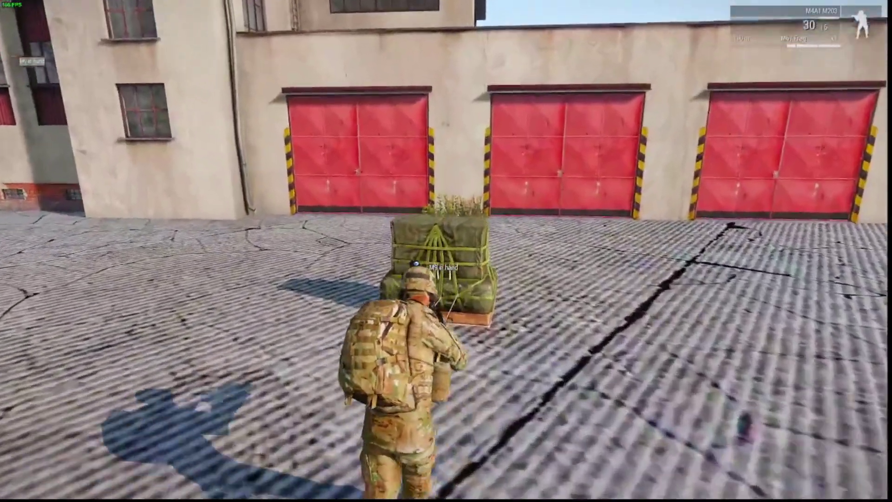
pyautogui.press('i')
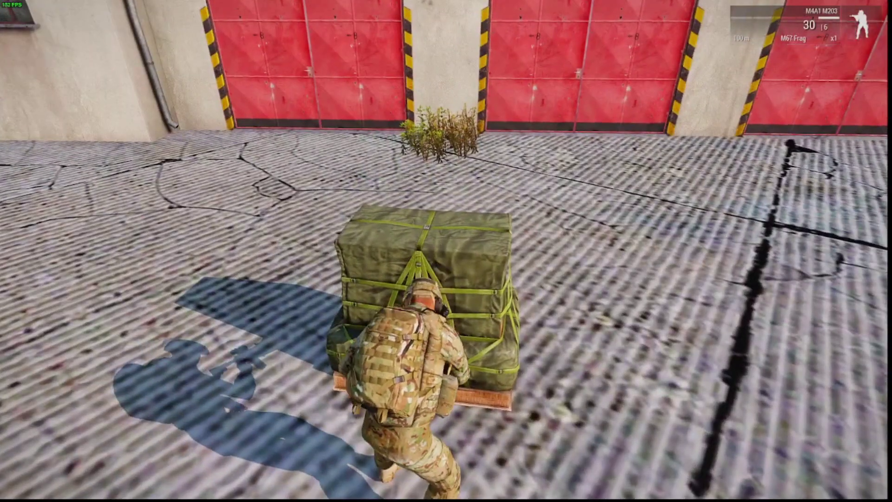
pyautogui.scroll(-10, 293, 195)
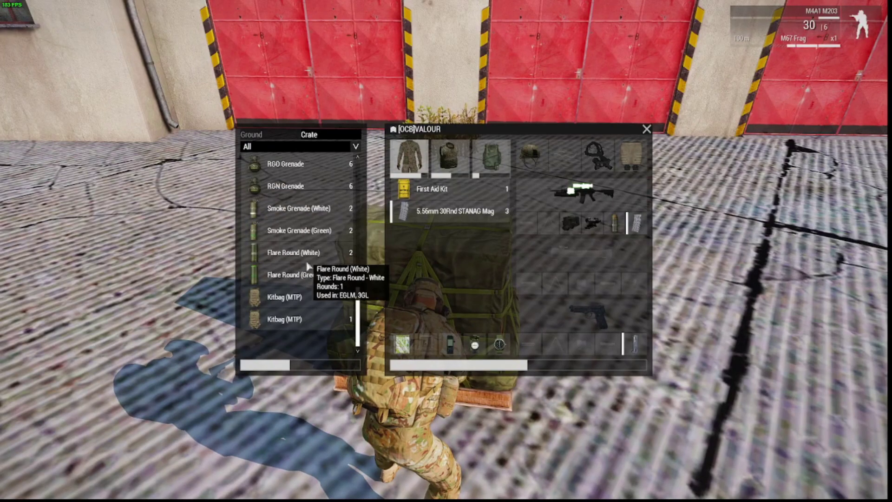
pyautogui.scroll(5, 310, 277)
pyautogui.scroll(5, 309, 275)
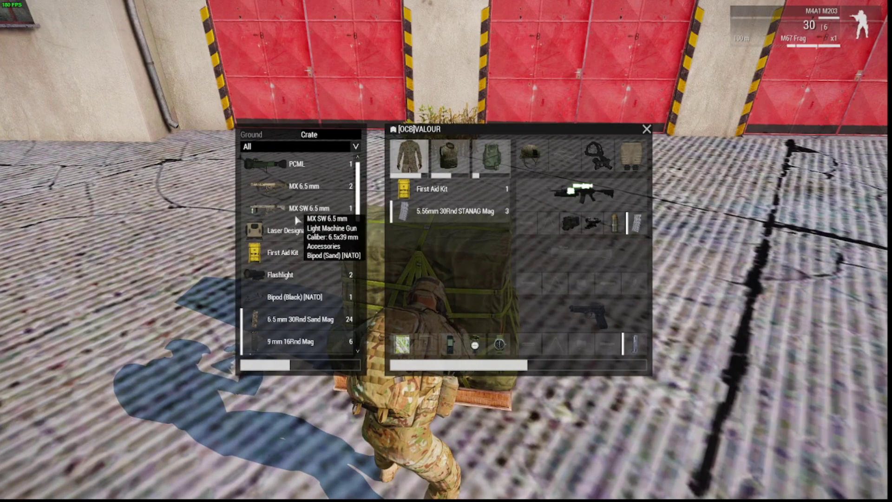
pyautogui.scroll(-10, 325, 237)
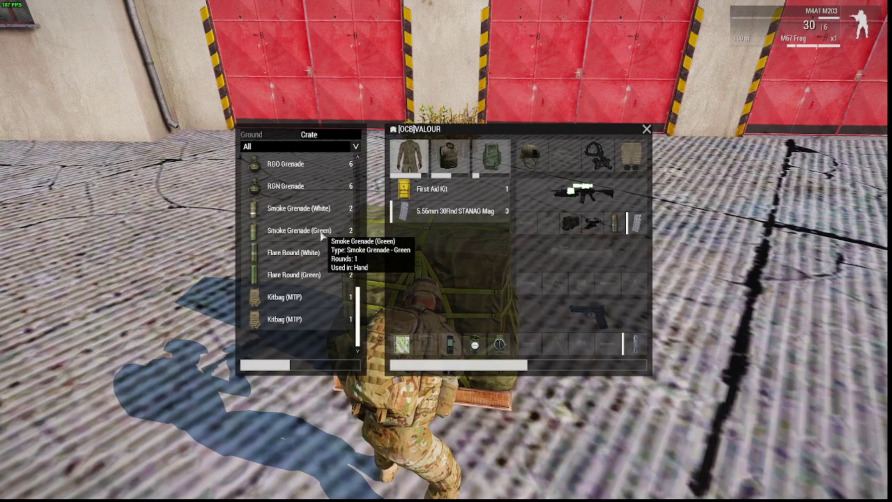
pyautogui.scroll(6, 320, 235)
pyautogui.scroll(7, 323, 234)
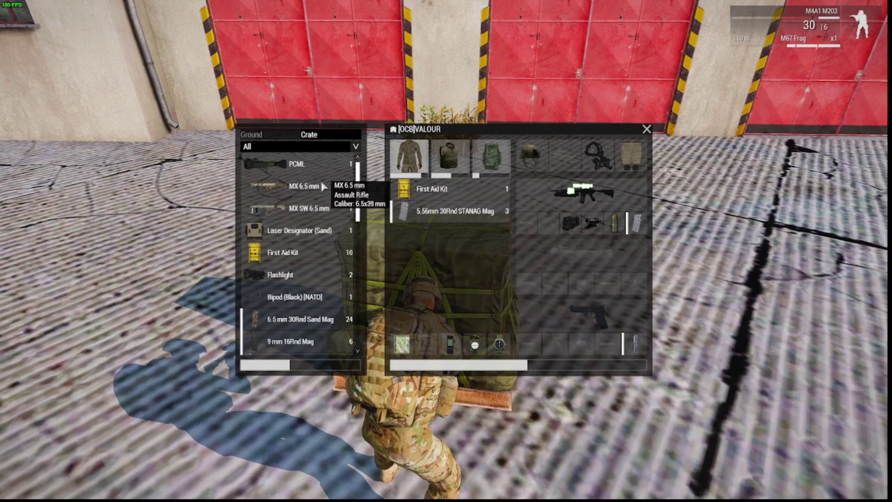
pyautogui.click(646, 128)
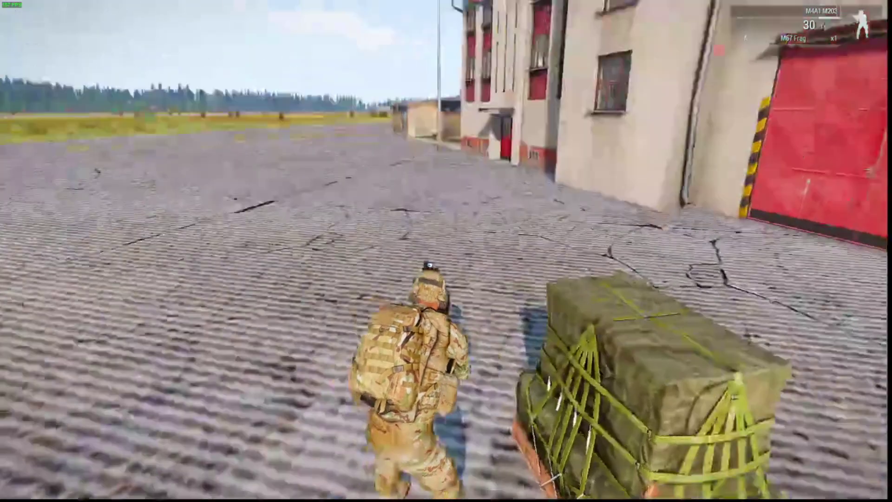
# Step: Walk across the airfield to the control tower to test the "Move to control tower" task from assignment to completion
pyautogui.press('alt')
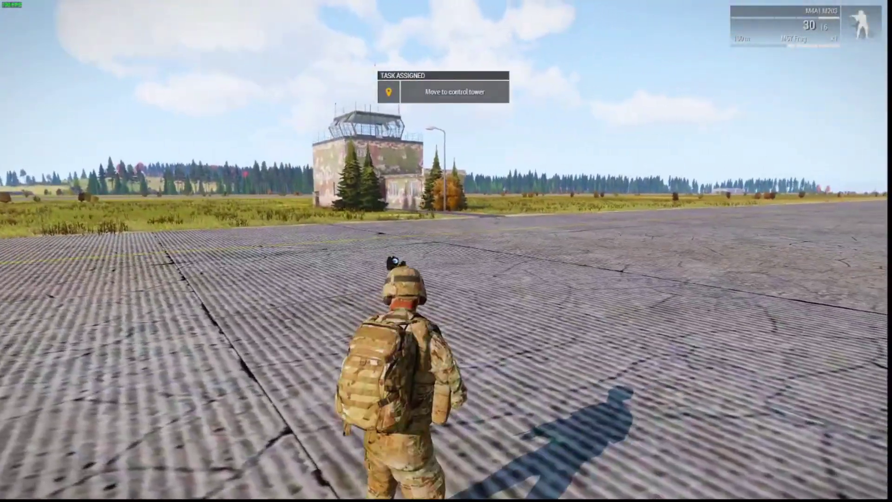
pyautogui.press('KP_Add')
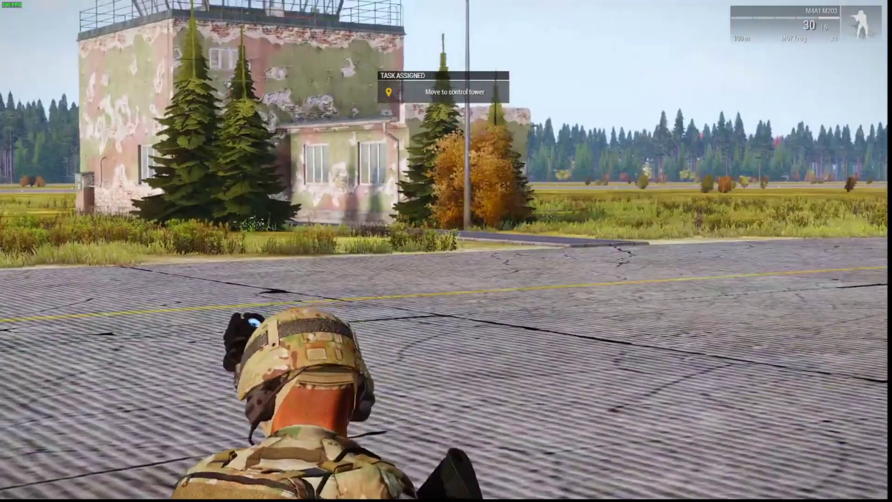
pyautogui.press('w')
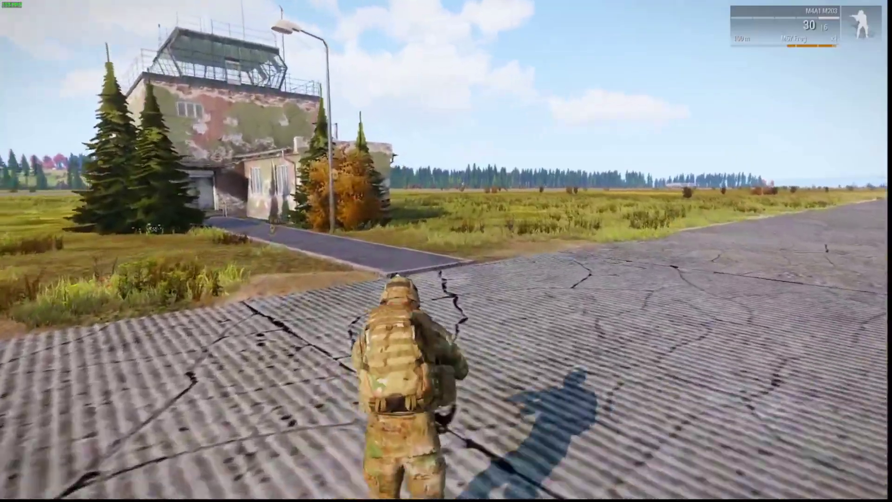
pyautogui.press('w')
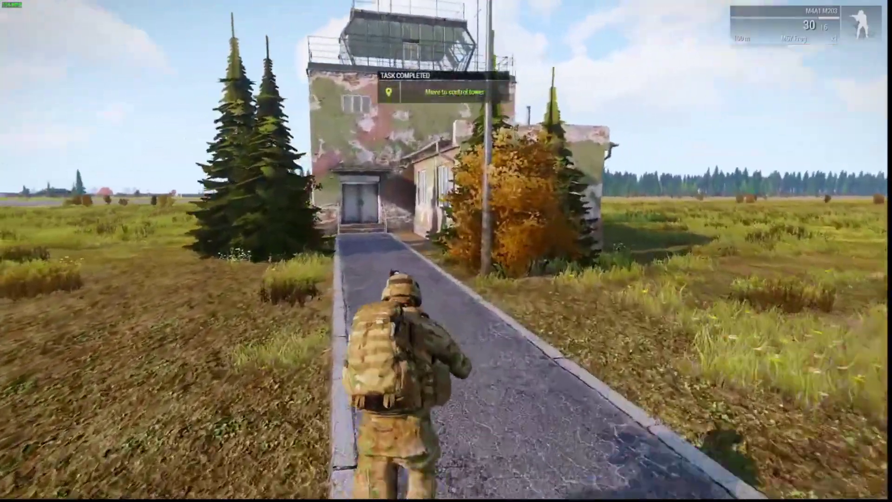
pyautogui.press('w')
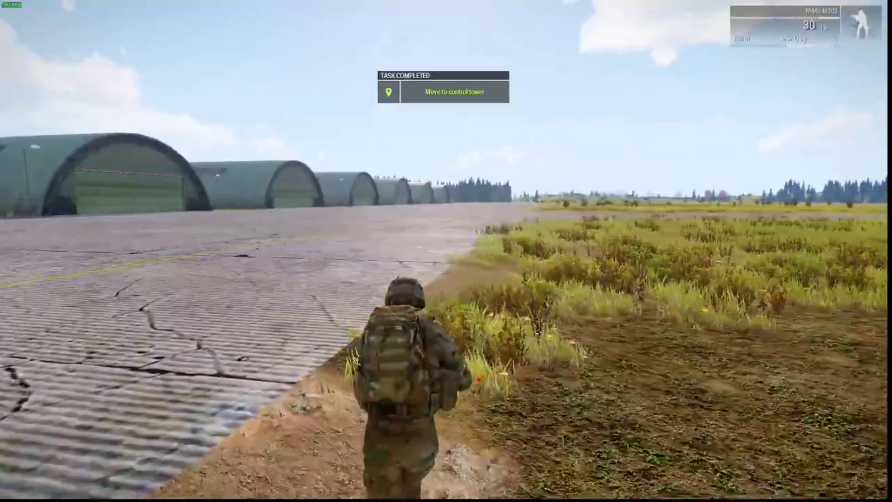
# Step: Test incapacitation and respawn by throwing the M67 frag grenade close by, lying prone in the blast and forcing a respawn
pyautogui.press('a')
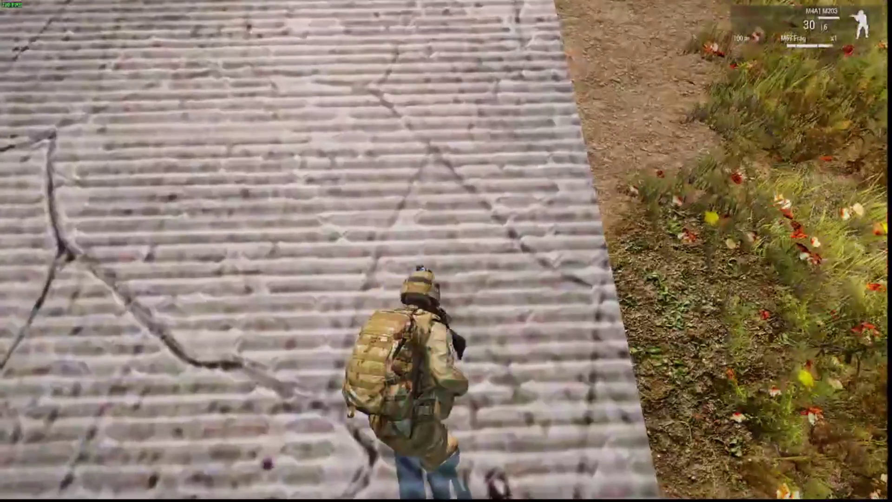
pyautogui.press('g')
pyautogui.press('w')
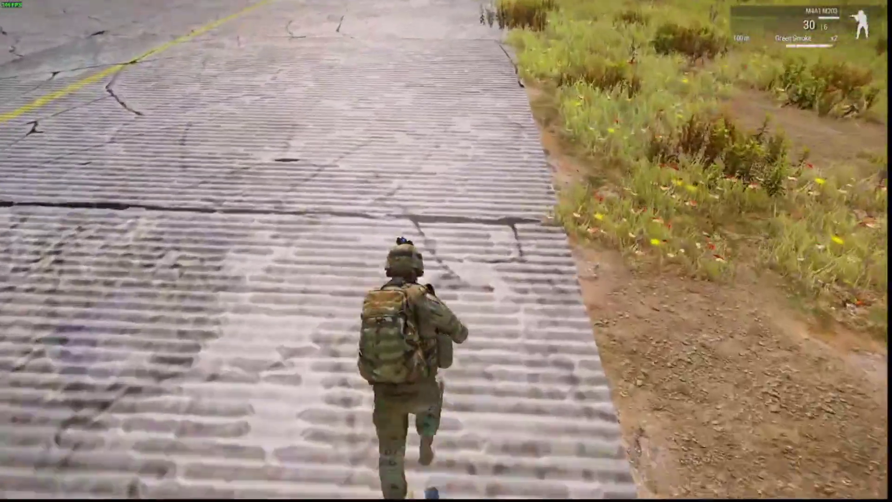
pyautogui.press('z')
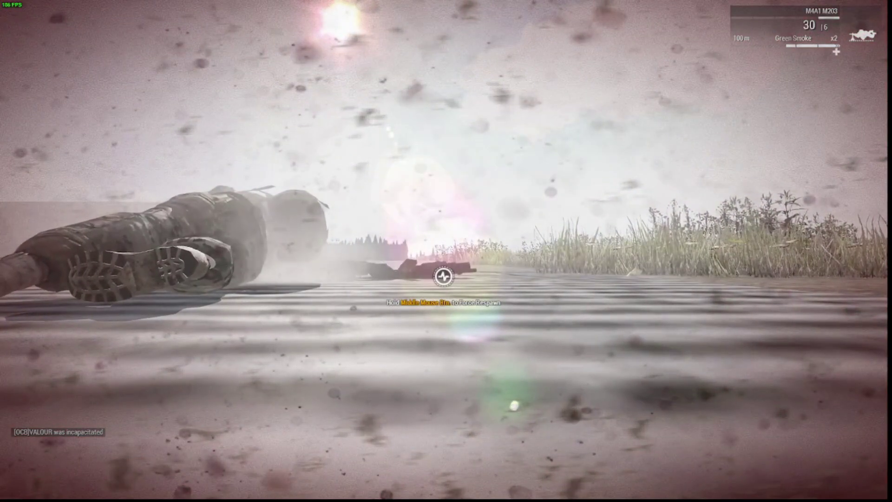
pyautogui.middleClick(444, 275)
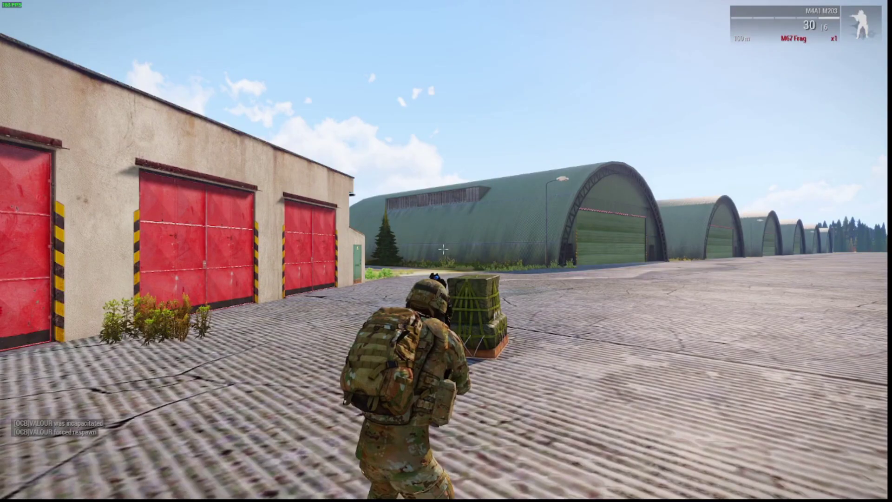
pyautogui.press('x')
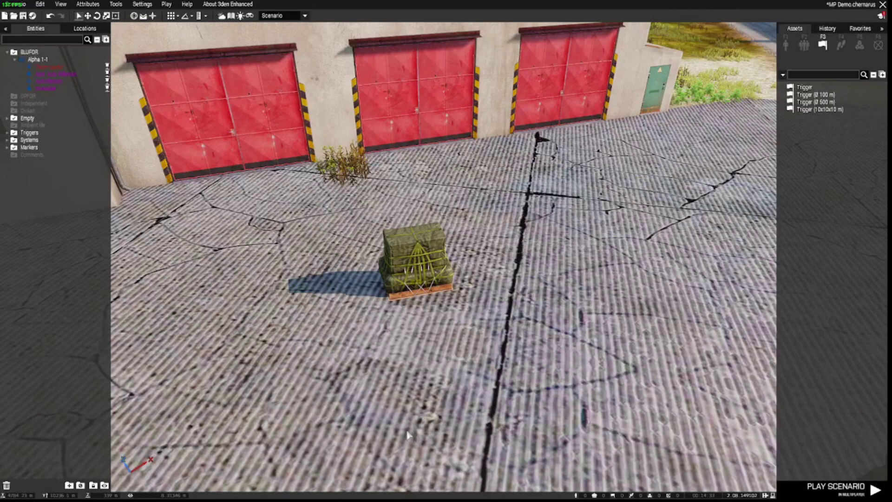
# Step: Add the init code ["AmmoboxInit",[this,true]] call BIS_fnc_arsenal; to the NATO supply box
pyautogui.moveTo(407, 435); pyautogui.dragTo(457, 413, button='right')
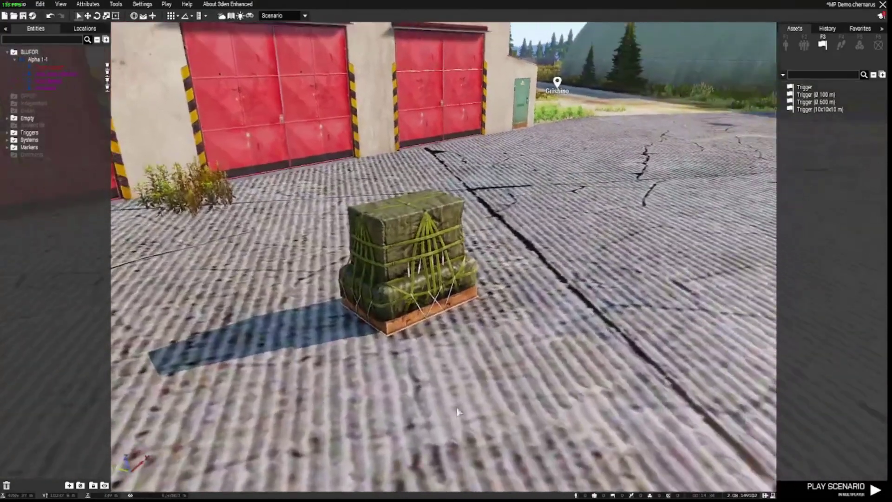
pyautogui.rightClick(423, 278)
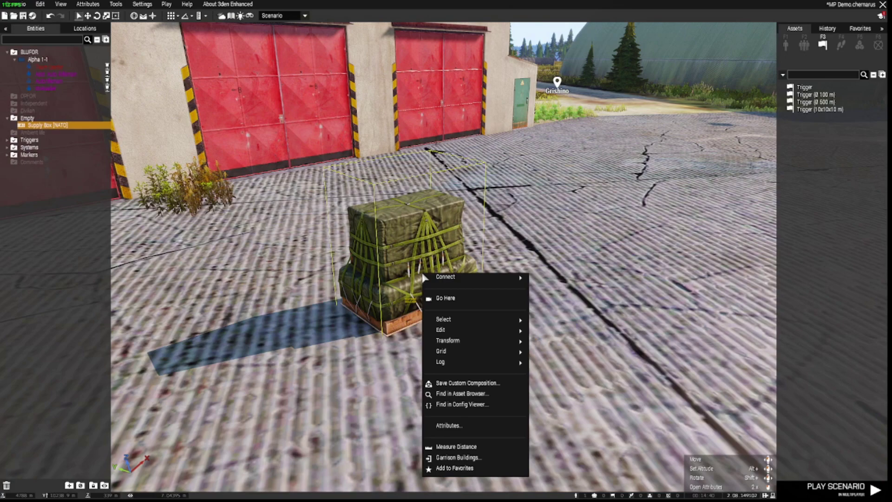
pyautogui.click(470, 426)
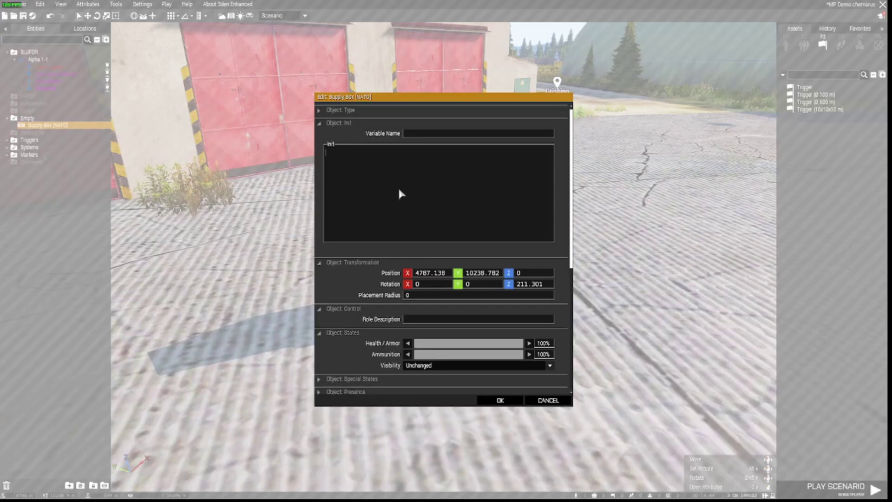
pyautogui.write('["AmmoboxInit",[this,true]] call BIS_fnc_arsenal;')
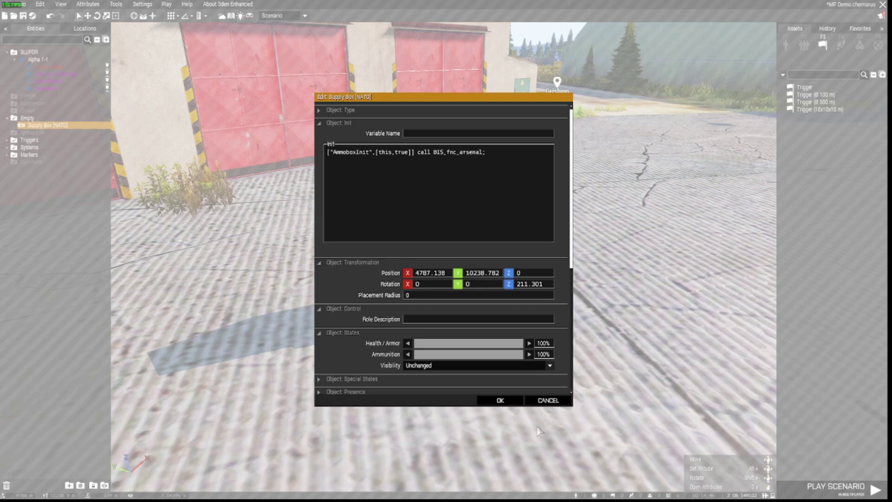
pyautogui.click(512, 402)
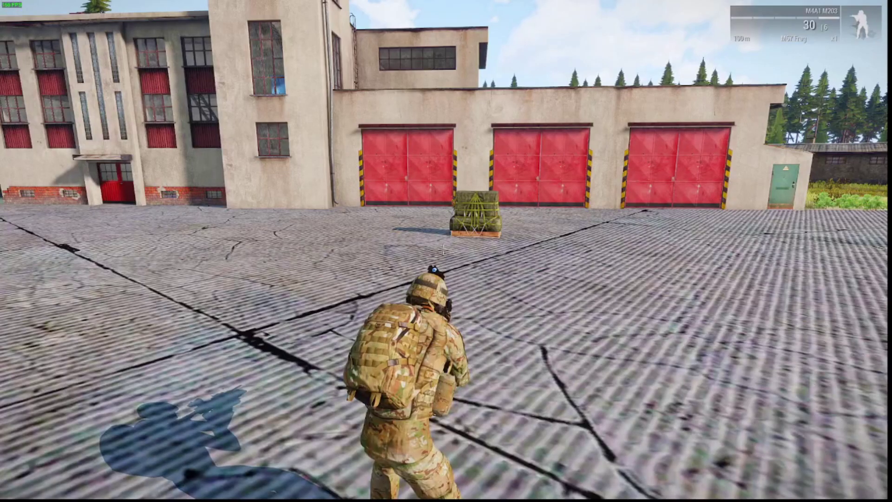
# Step: Walk to the supply box in the running mission, browse the rifles in its arsenal and close the arsenal
pyautogui.press('w')
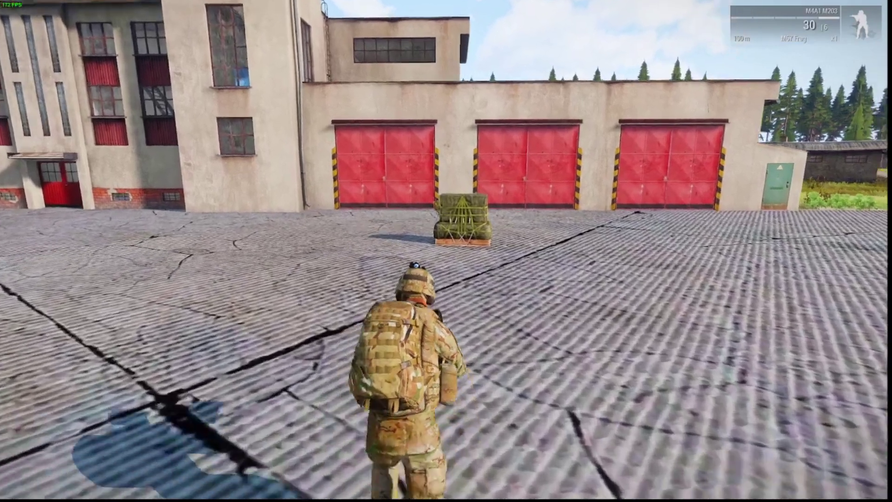
pyautogui.press('w')
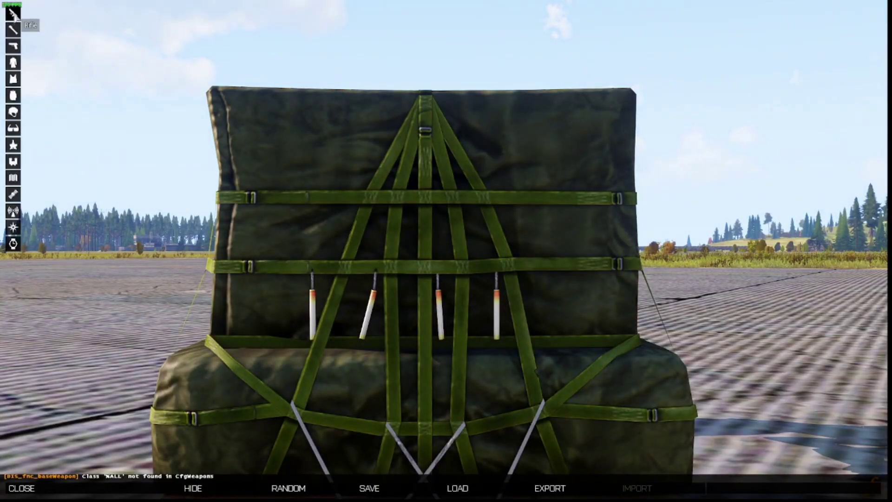
pyautogui.click(14, 14)
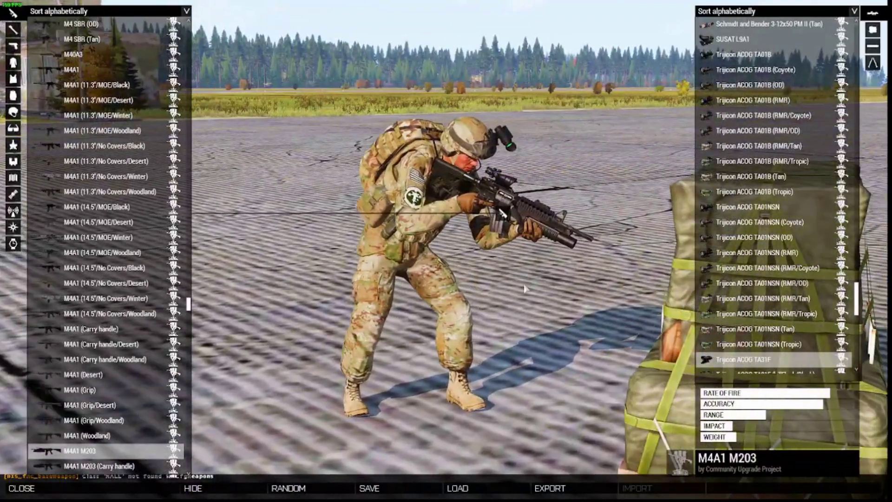
pyautogui.scroll(8, 116, 219)
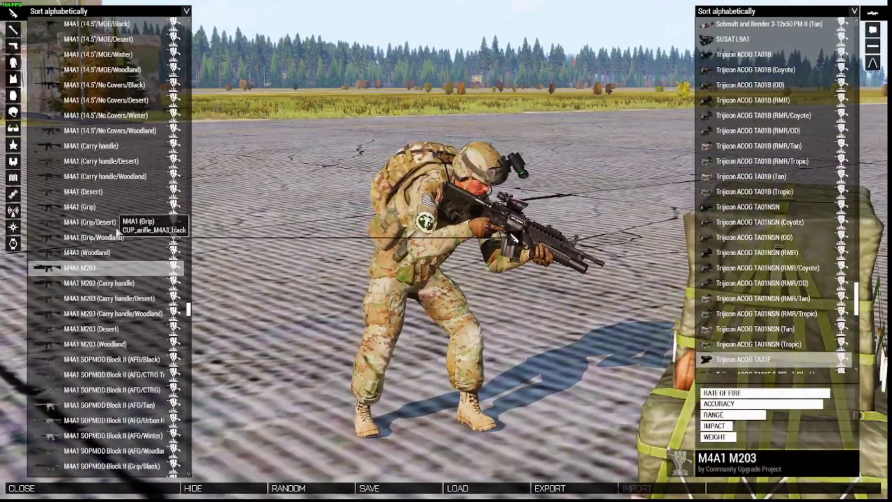
pyautogui.scroll(-12, 120, 179)
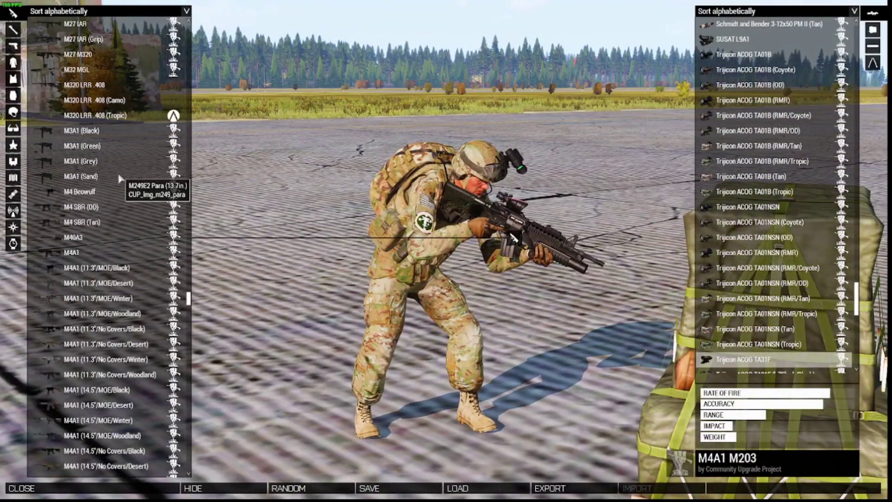
pyautogui.scroll(12, 120, 185)
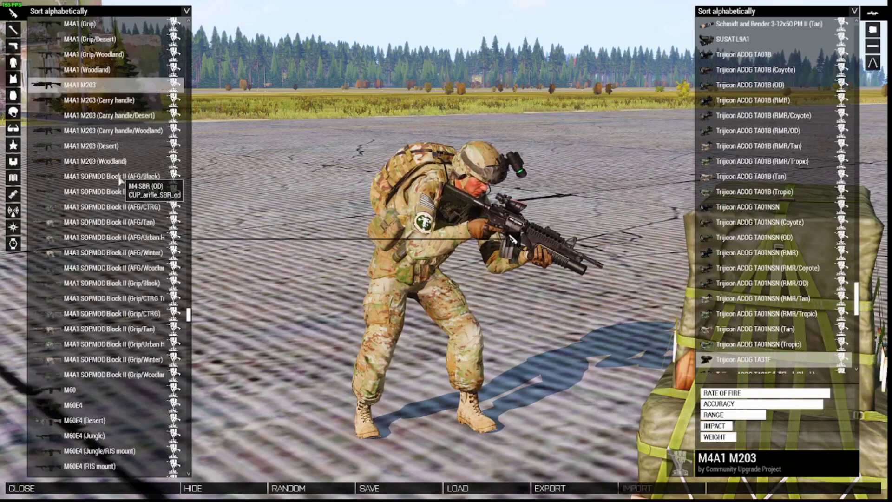
pyautogui.scroll(3, 121, 212)
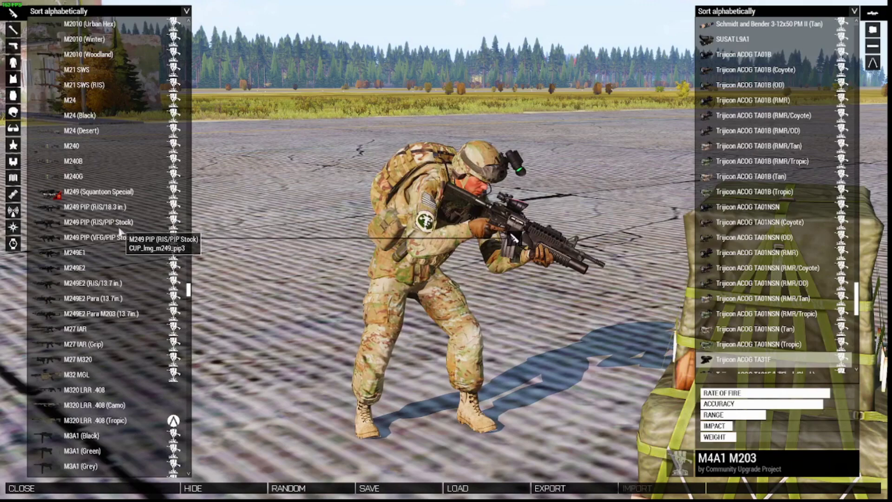
pyautogui.scroll(-15, 122, 219)
pyautogui.scroll(-15, 120, 229)
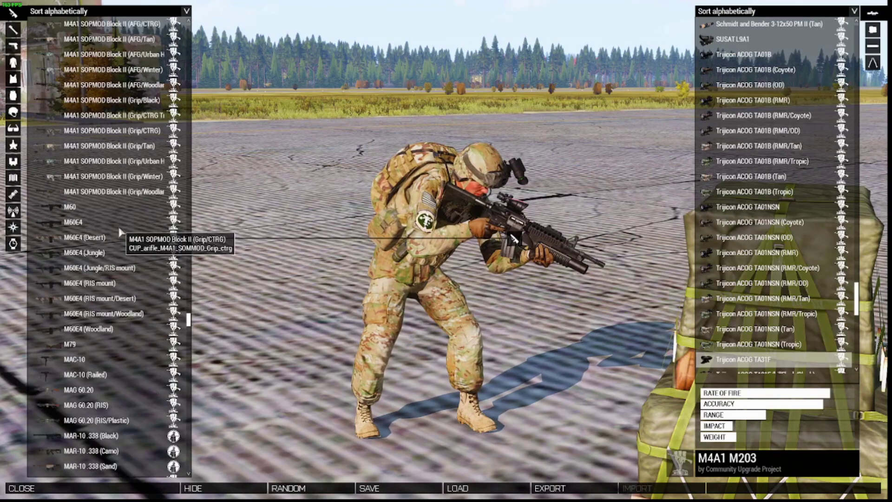
pyautogui.click(269, 235)
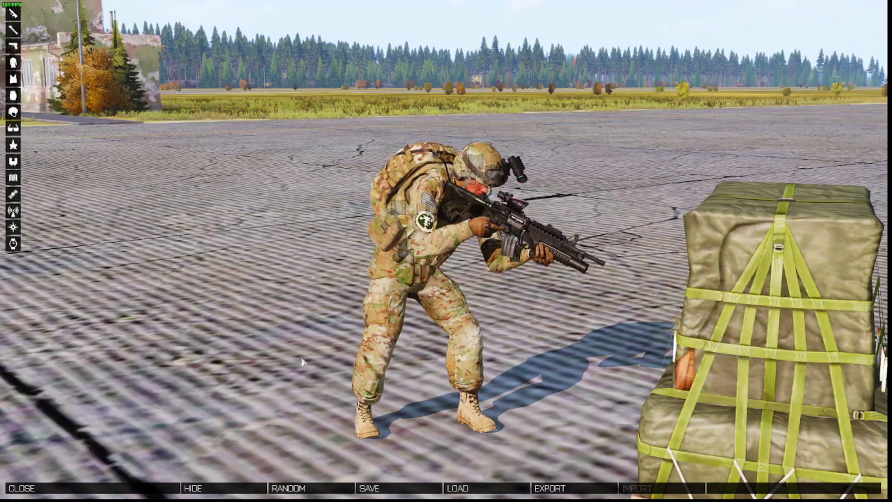
pyautogui.click(77, 489)
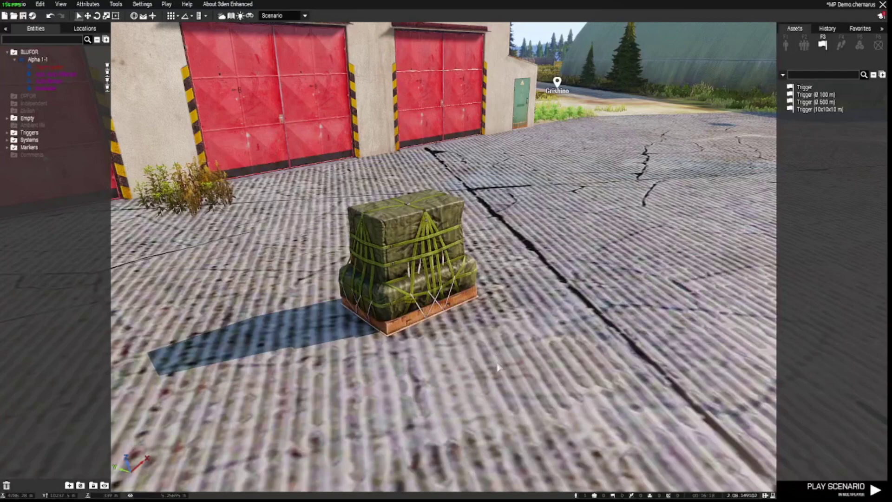
# Step: Locate the respawn_west marker on the map, select it and return to the 3D view
pyautogui.press('s')
pyautogui.moveTo(505, 395); pyautogui.dragTo(619, 377, button='right')
pyautogui.press('s')
pyautogui.press('q')
pyautogui.press('s')
pyautogui.press('s')
pyautogui.press('d')
pyautogui.press('m')
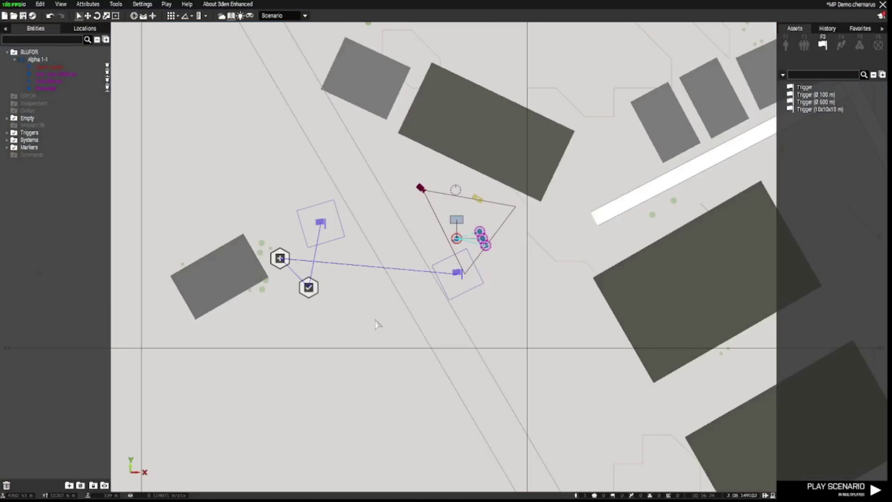
pyautogui.scroll(3, 444, 193)
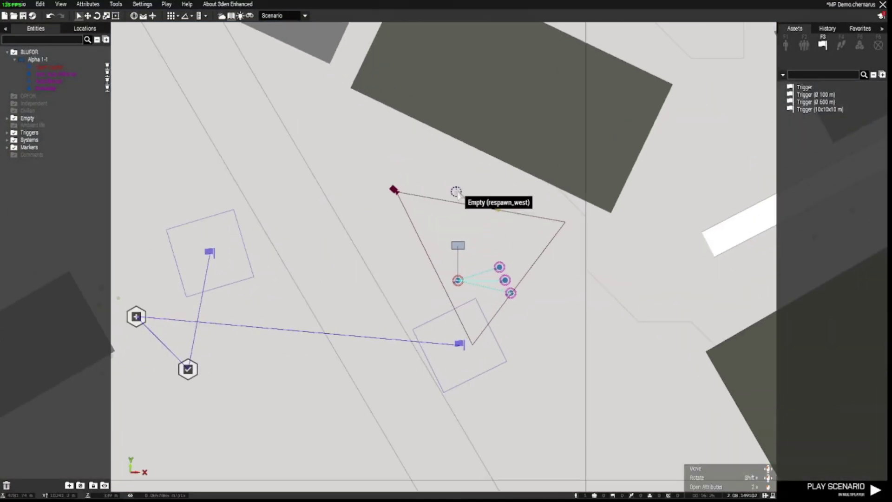
pyautogui.click(457, 192)
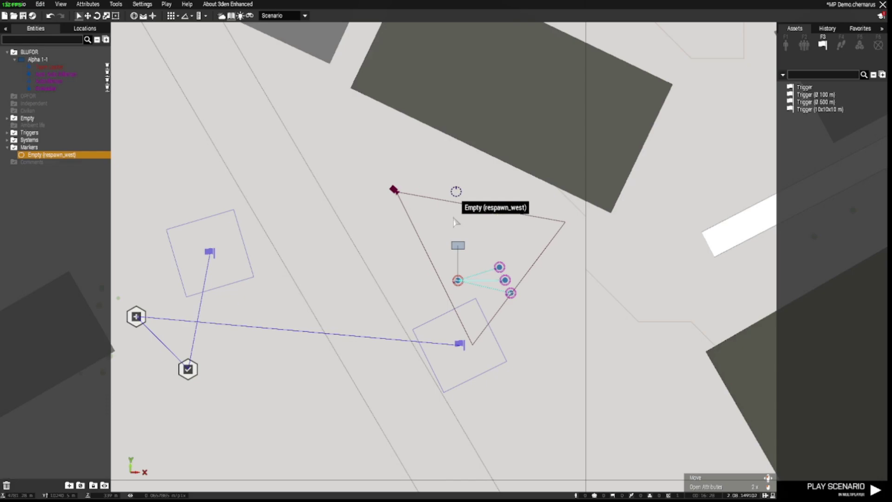
pyautogui.scroll(-3, 462, 332)
pyautogui.press('m')
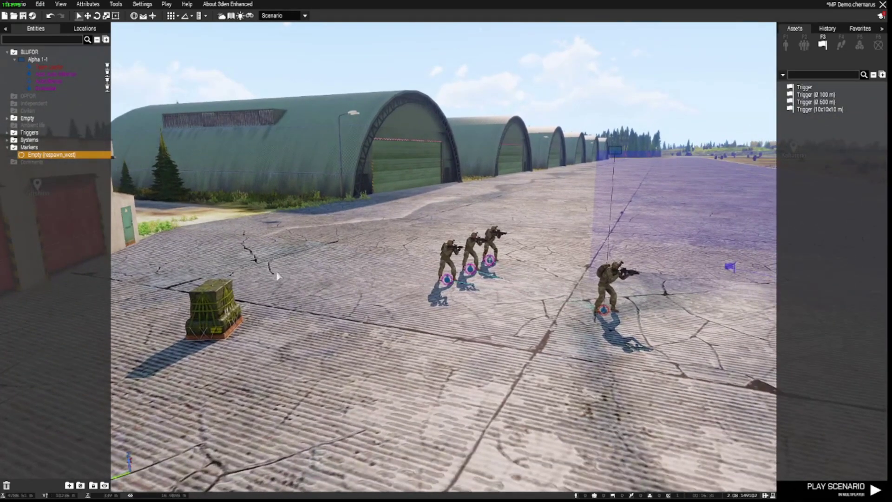
# Step: Review the respawn rulesets and revive options in the scenario's multiplayer attributes and accept them as they are
pyautogui.click(87, 4)
pyautogui.click(107, 39)
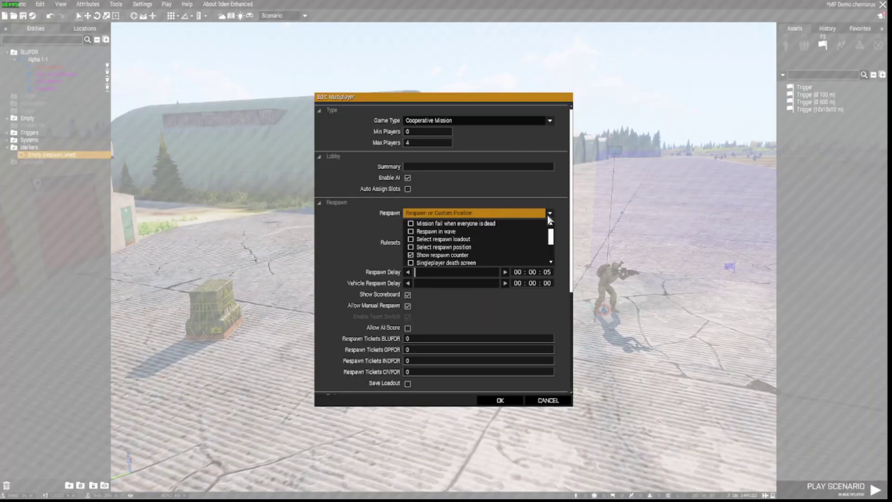
pyautogui.moveTo(552, 239); pyautogui.dragTo(556, 246)
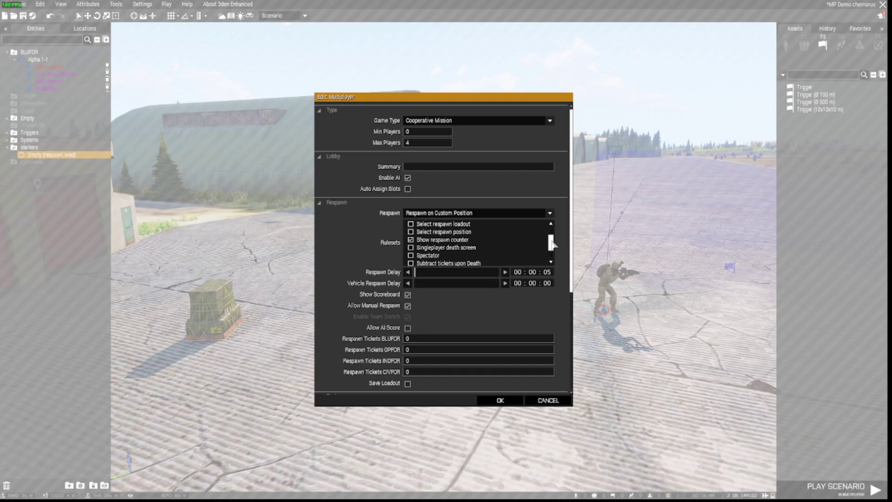
pyautogui.moveTo(552, 242); pyautogui.dragTo(552, 232)
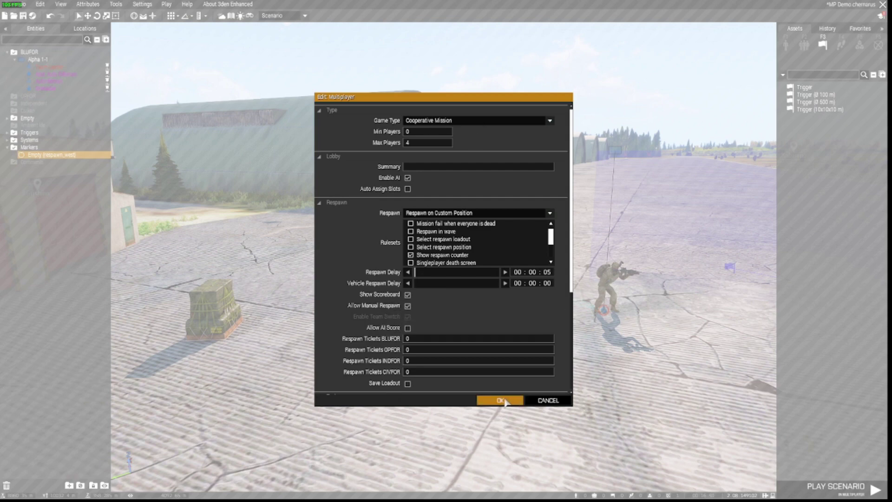
pyautogui.scroll(-6, 482, 318)
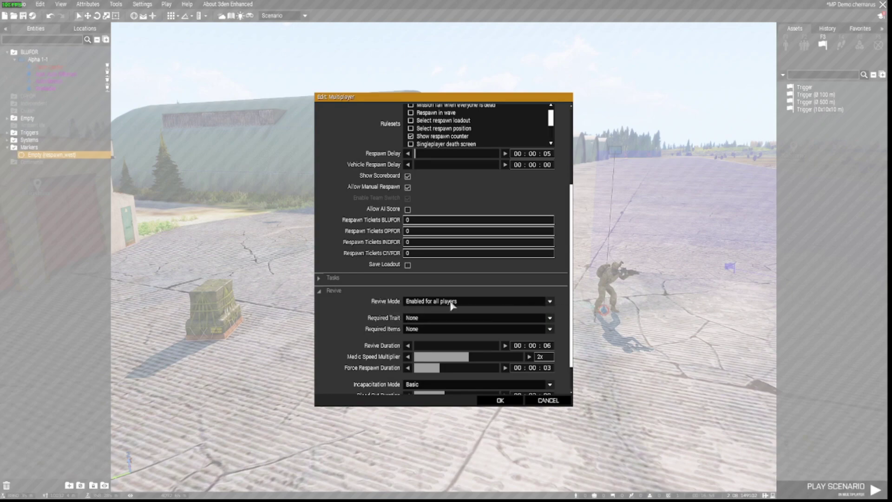
pyautogui.click(500, 400)
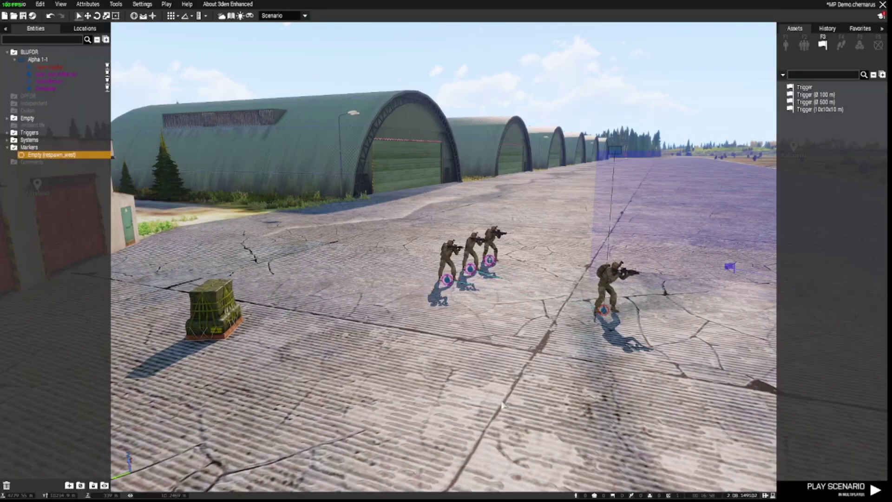
# Step: Place an OPFOR FIA infantry Patrol Team on the grassy hillside away from the airfield
pyautogui.moveTo(499, 400); pyautogui.dragTo(603, 446, button='right')
pyautogui.press('q')
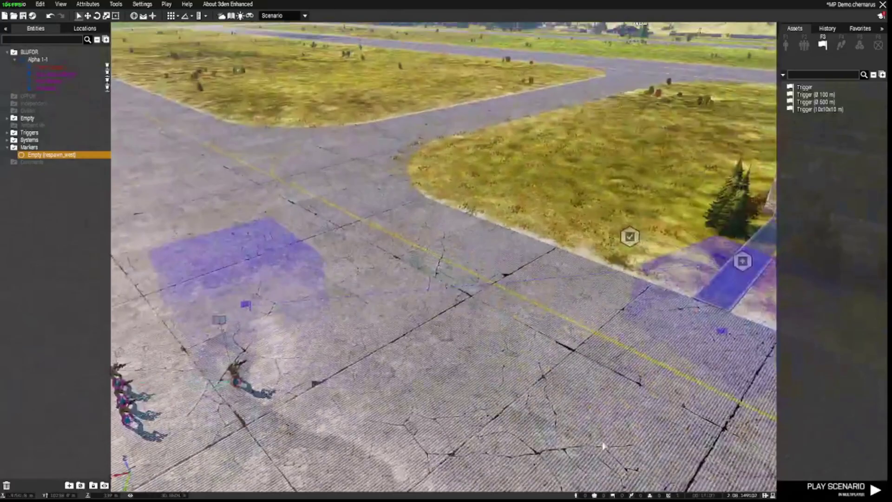
pyautogui.moveTo(496, 412); pyautogui.dragTo(578, 383, button='right')
pyautogui.press('w')
pyautogui.press('w')
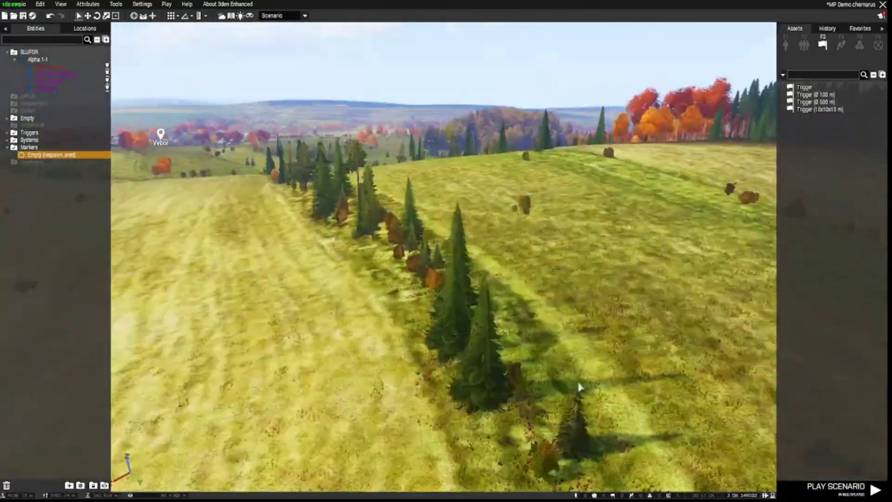
pyautogui.press('w')
pyautogui.moveTo(578, 383); pyautogui.dragTo(219, 379, button='right')
pyautogui.press('z')
pyautogui.press('z')
pyautogui.press('q')
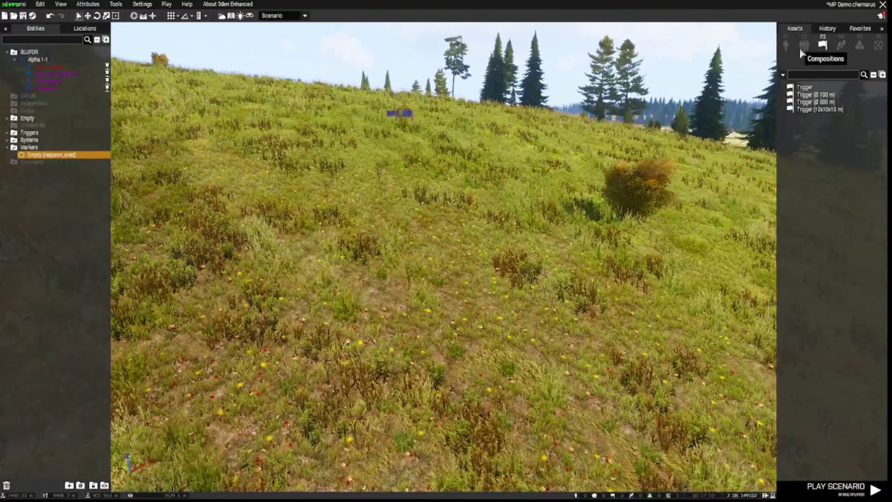
pyautogui.click(804, 45)
pyautogui.click(803, 59)
pyautogui.click(783, 102)
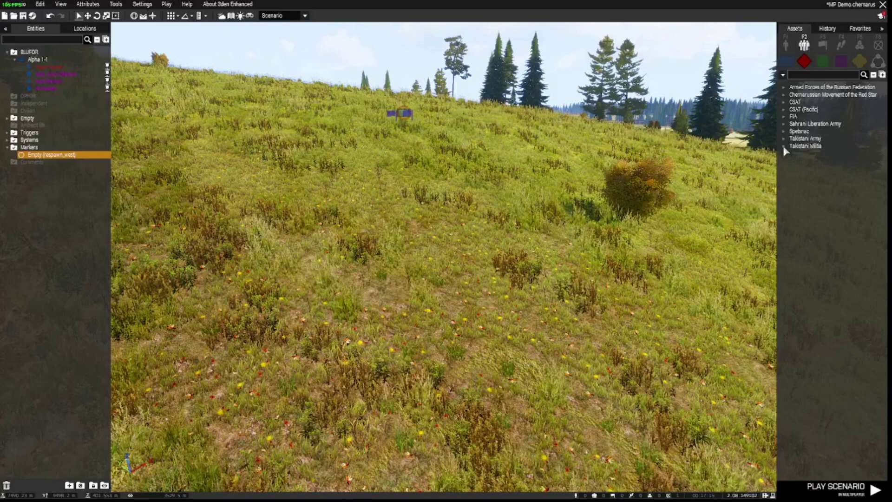
pyautogui.click(785, 117)
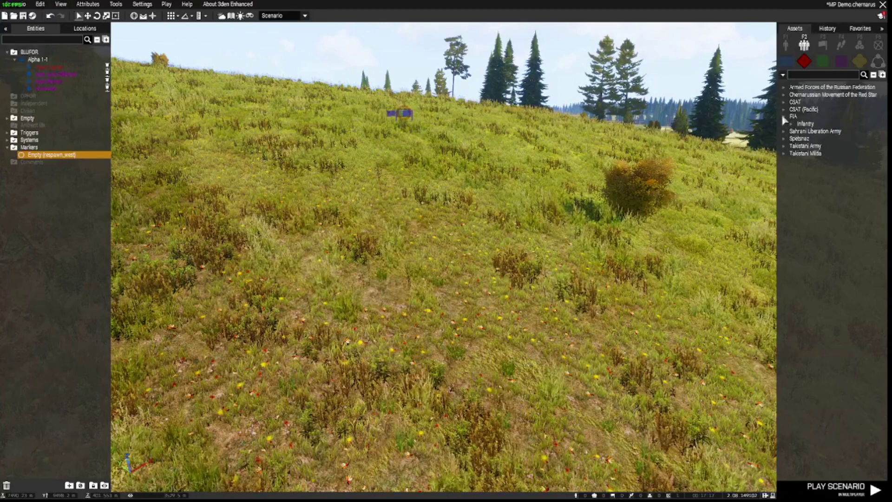
pyautogui.click(791, 125)
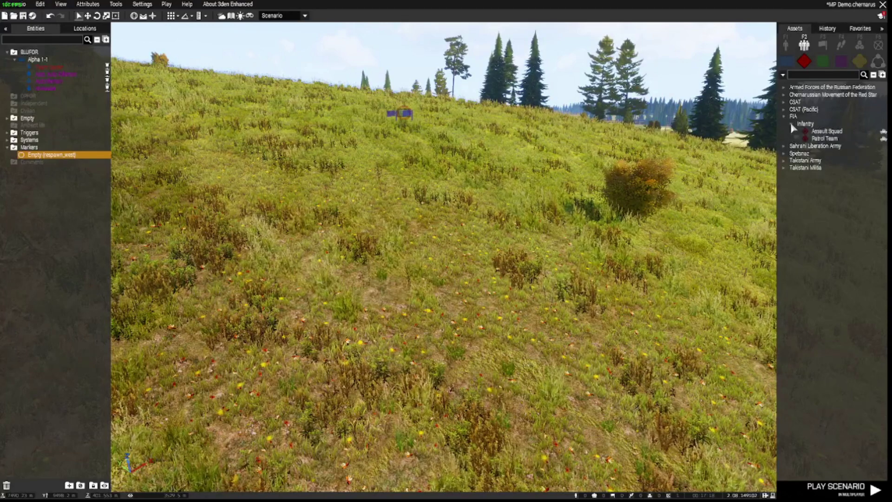
pyautogui.click(824, 138)
pyautogui.click(262, 235)
# Step: Make all four soldiers of the OPFOR patrol team playable in the group's attributes
pyautogui.scroll(3, 353, 306)
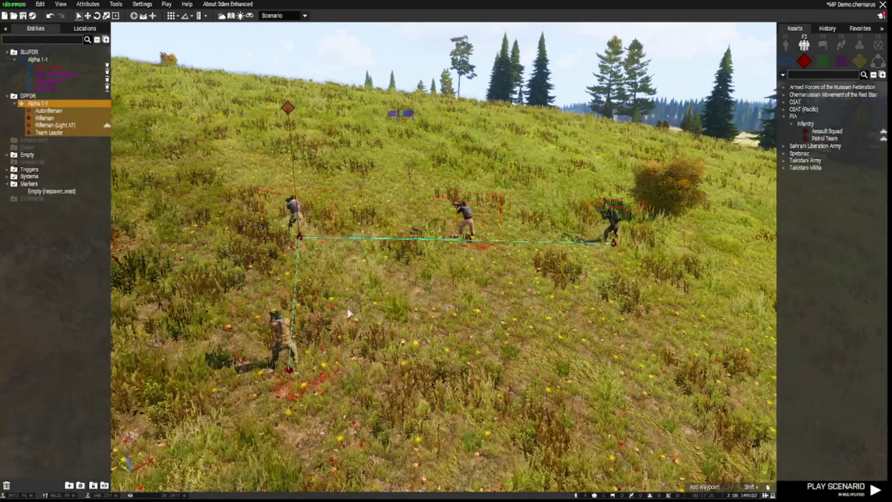
pyautogui.press('q')
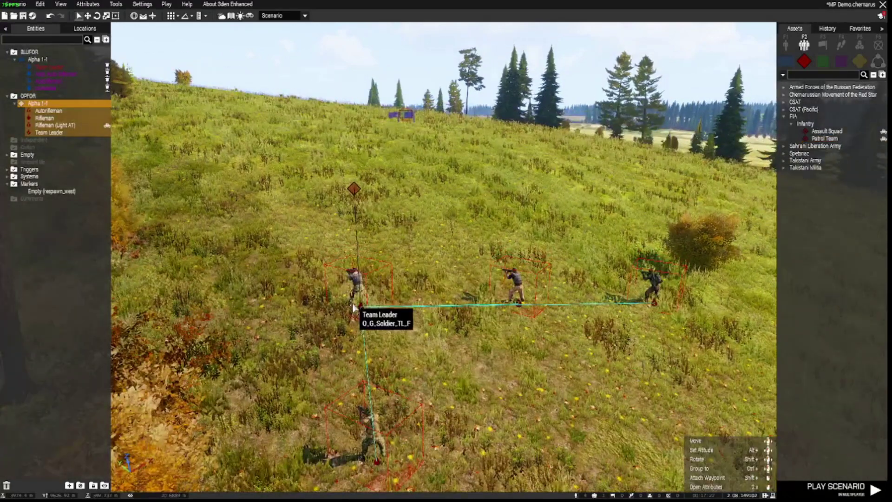
pyautogui.doubleClick(353, 188)
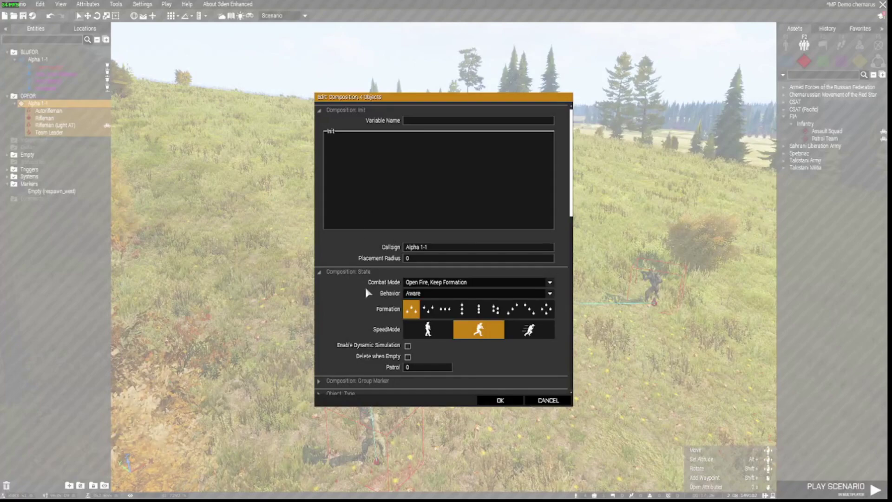
pyautogui.scroll(-2, 439, 339)
pyautogui.scroll(-5, 439, 342)
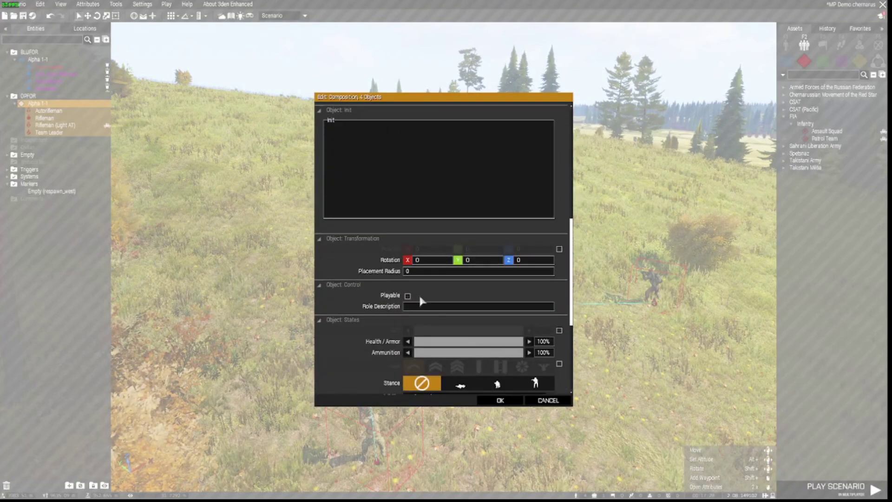
pyautogui.click(502, 399)
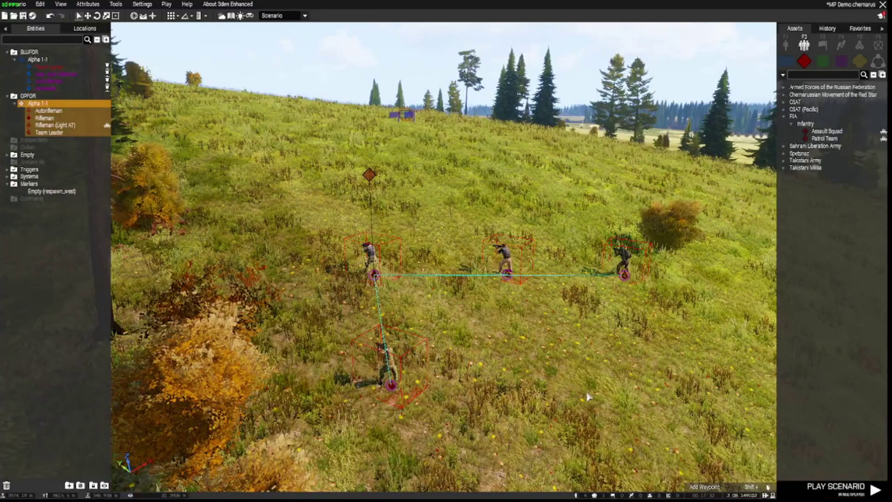
# Step: Place an Empty system marker on the map in the middle of the OPFOR patrol team
pyautogui.click(785, 45)
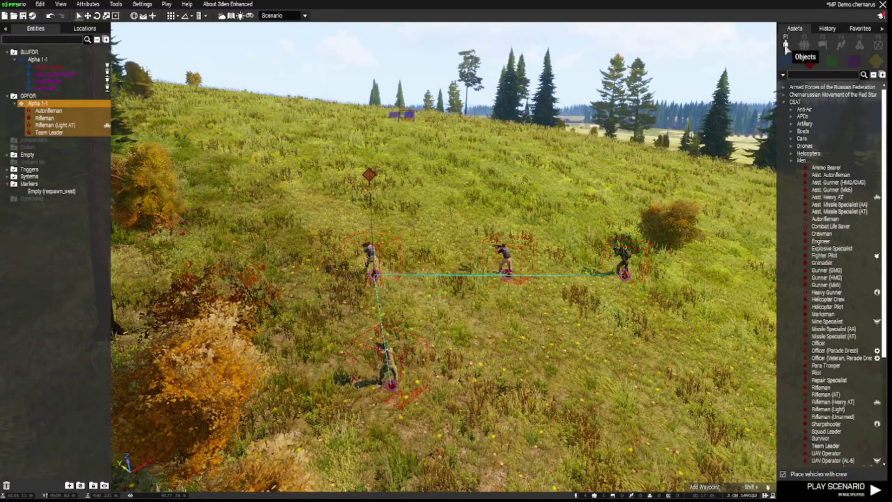
pyautogui.click(878, 46)
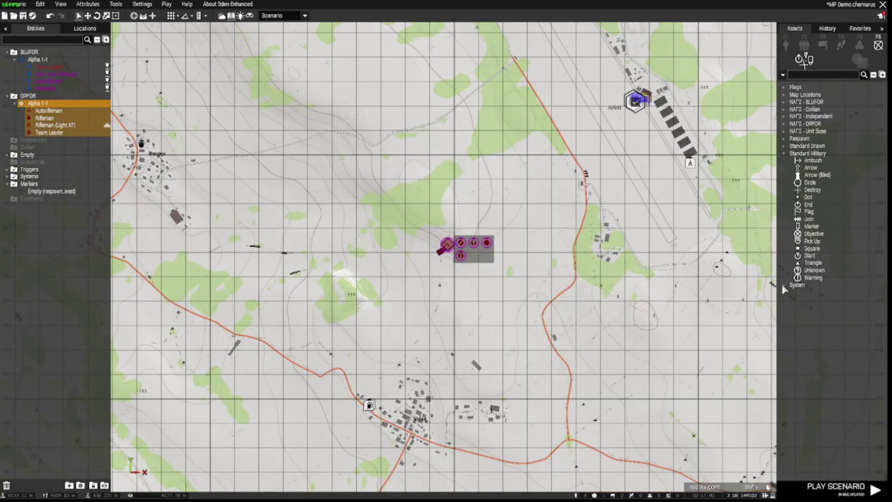
pyautogui.click(811, 292)
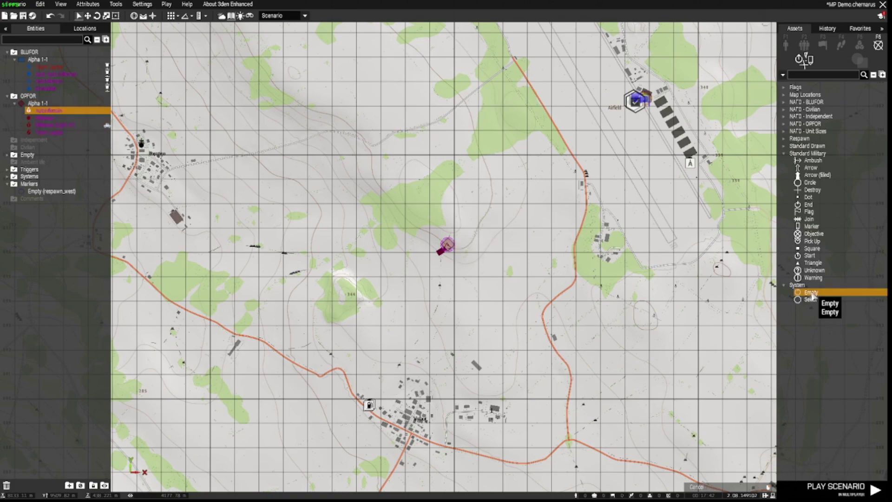
pyautogui.scroll(5, 432, 286)
pyautogui.scroll(4, 439, 289)
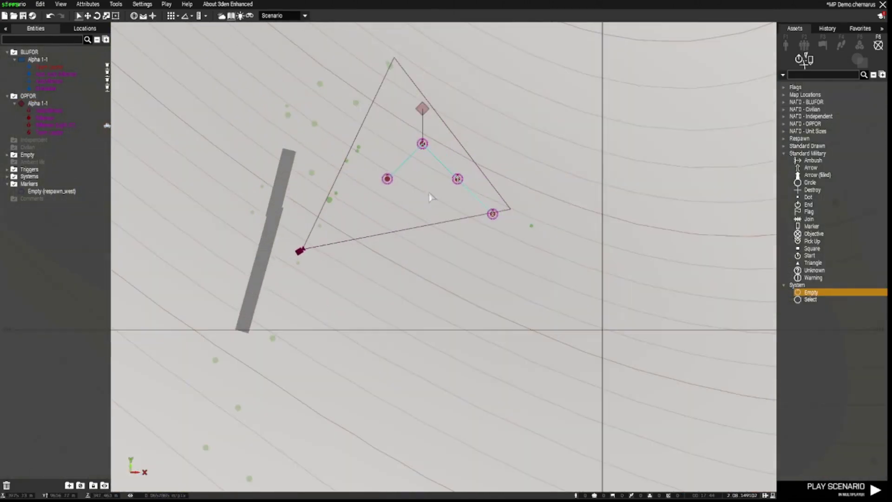
pyautogui.click(426, 179)
# Step: Set the new empty marker's variable name to respawn_east
pyautogui.doubleClick(425, 179)
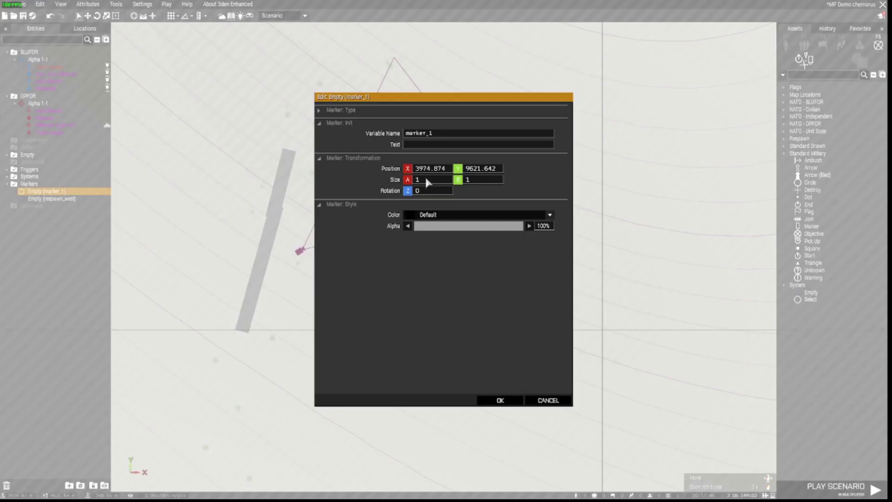
pyautogui.moveTo(437, 135); pyautogui.dragTo(355, 132)
pyautogui.write('r')
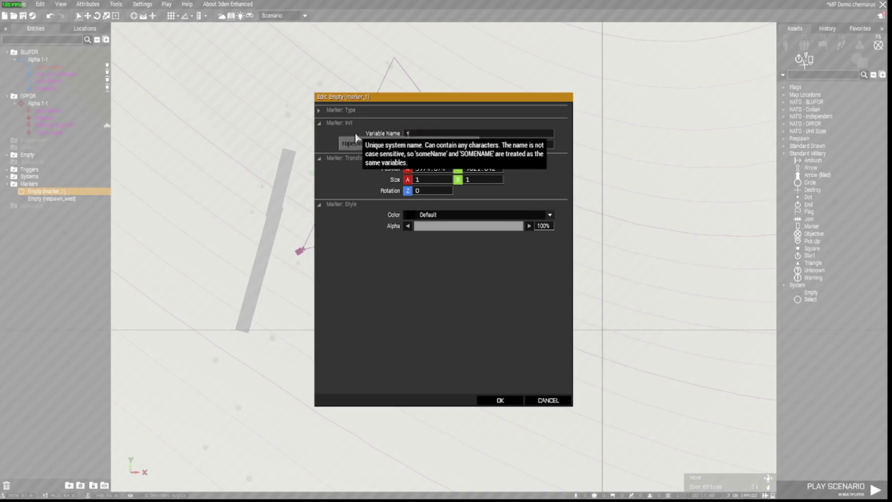
pyautogui.write('espawn')
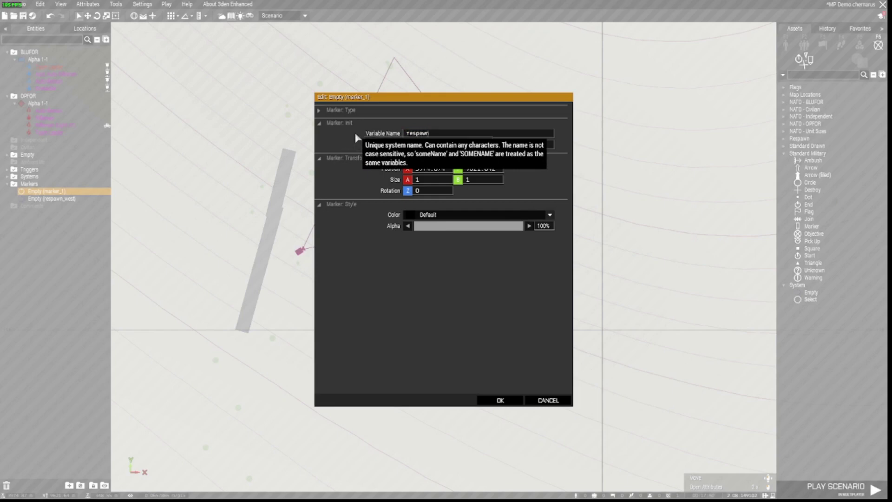
pyautogui.write('_east')
pyautogui.click(499, 400)
# Step: Examine on the map where the OPFOR team and its respawn marker lie relative to the airfield
pyautogui.scroll(-3, 413, 267)
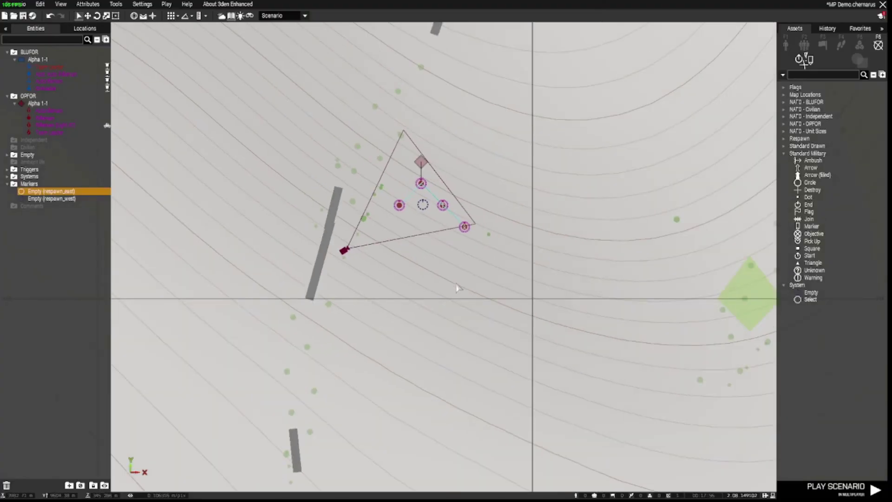
pyautogui.scroll(-3, 457, 288)
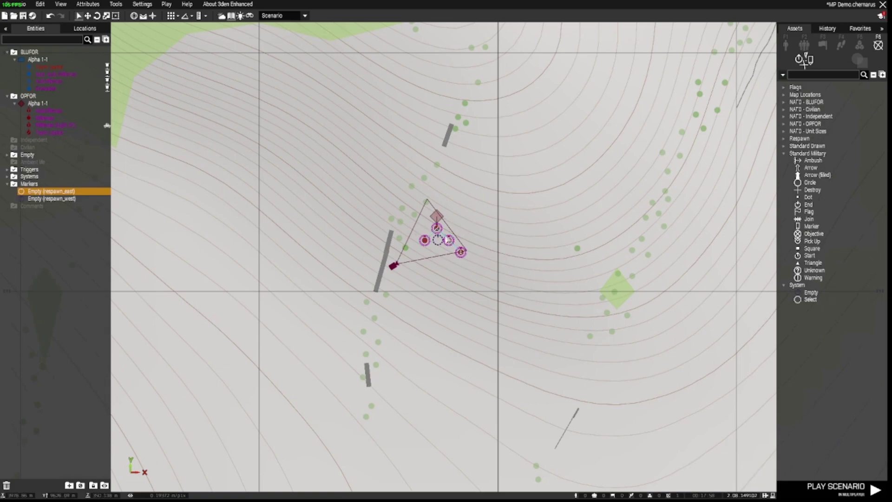
pyautogui.scroll(-3, 466, 298)
pyautogui.scroll(-3, 543, 313)
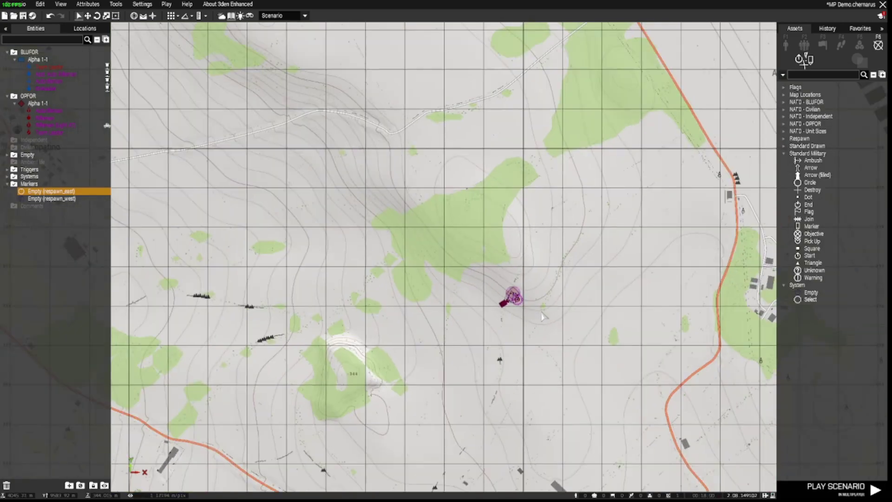
pyautogui.moveTo(592, 239); pyautogui.dragTo(444, 358, button='right')
pyautogui.scroll(-1, 464, 329)
pyautogui.scroll(2, 468, 349)
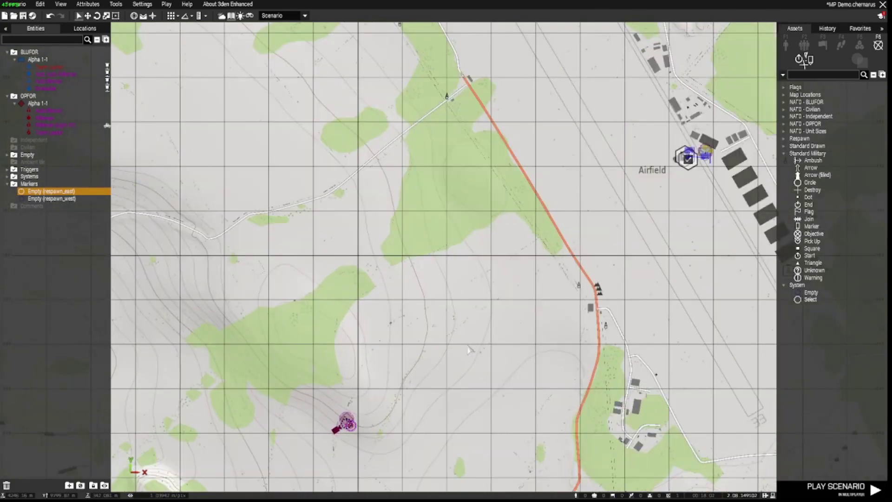
# Step: Start the scenario in multiplayer and compare the BLUFOR and OPFOR role lists in the lobby
pyautogui.click(860, 489)
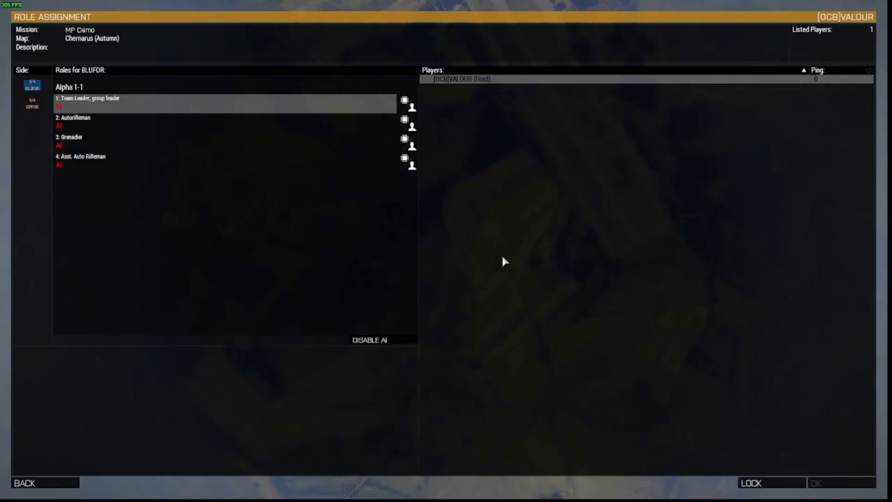
pyautogui.click(30, 104)
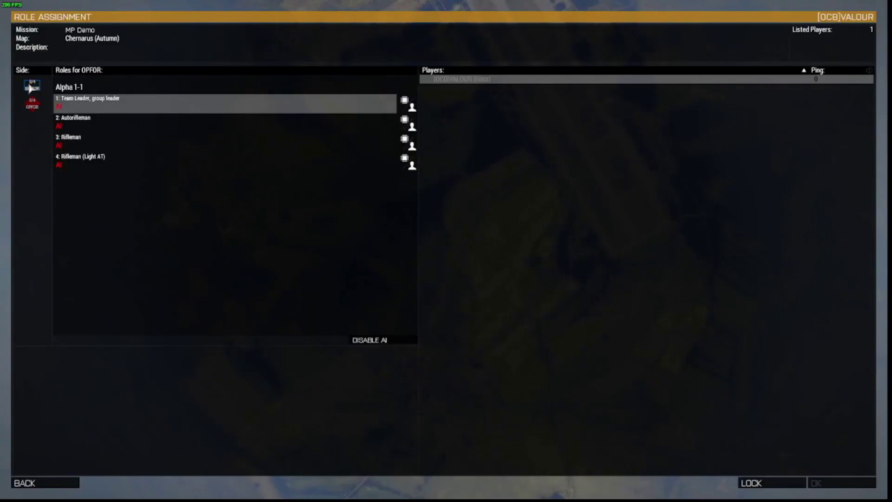
pyautogui.click(29, 84)
pyautogui.click(29, 104)
pyautogui.click(32, 86)
pyautogui.click(31, 105)
pyautogui.click(33, 90)
pyautogui.click(33, 107)
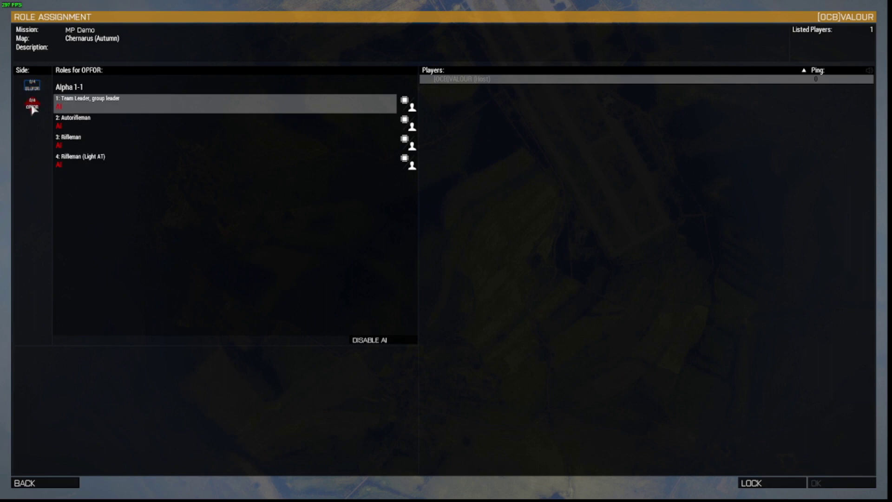
# Step: Take the OPFOR Team Leader role with AI disabled and switch to third-person view in the running mission
pyautogui.click(150, 107)
pyautogui.click(369, 341)
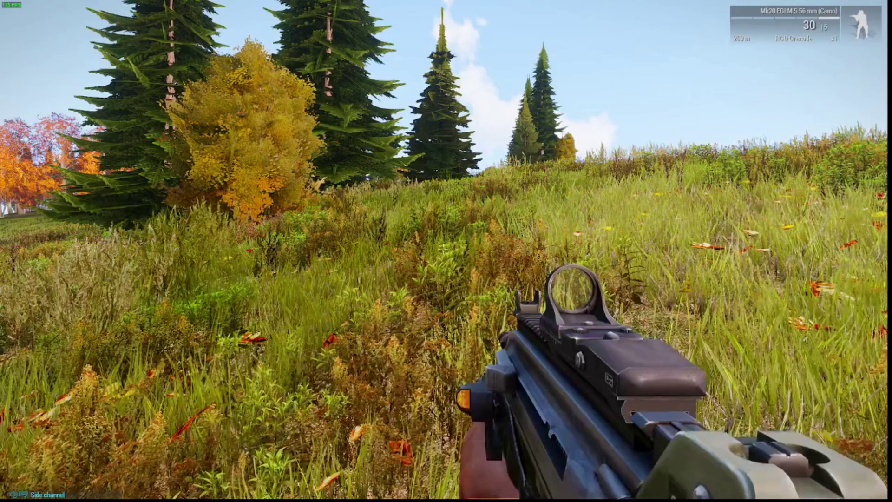
pyautogui.press('KP_Enter')
pyautogui.press('ctrl')
pyautogui.press('ctrl')
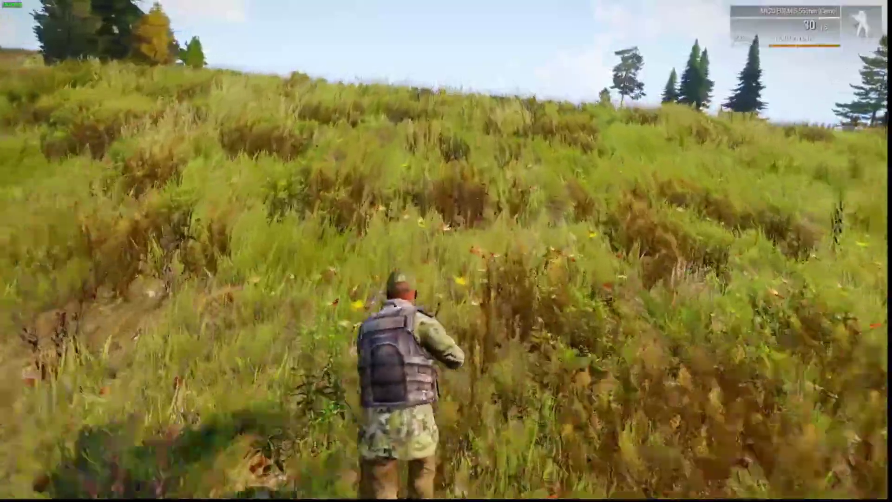
# Step: Walk the OPFOR team leader up the hillside from the starting position
pyautogui.press('w')
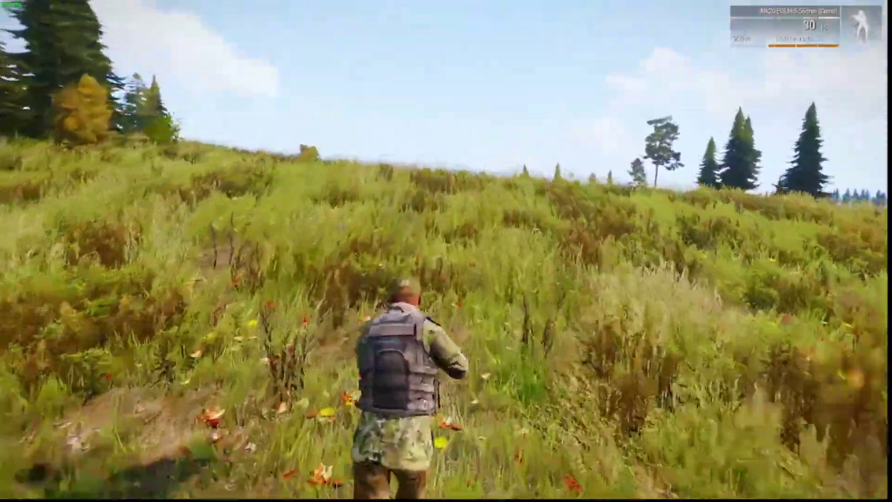
pyautogui.scroll(-1, 446, 251)
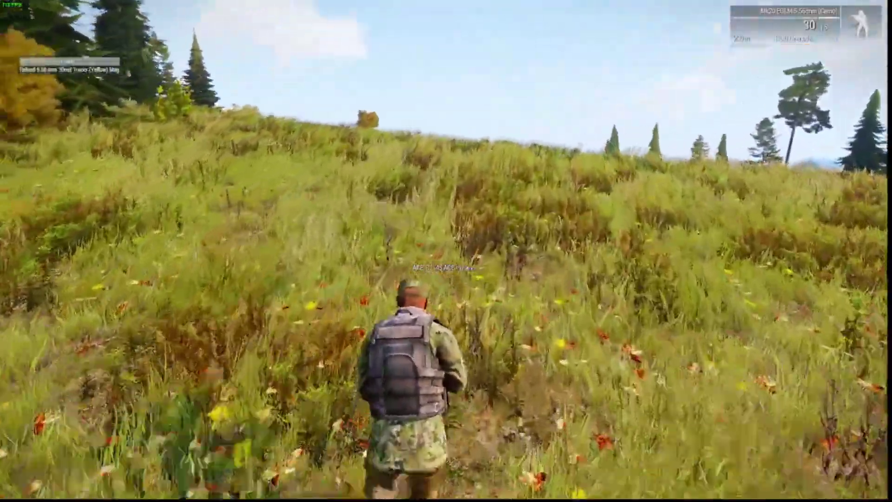
pyautogui.press('w')
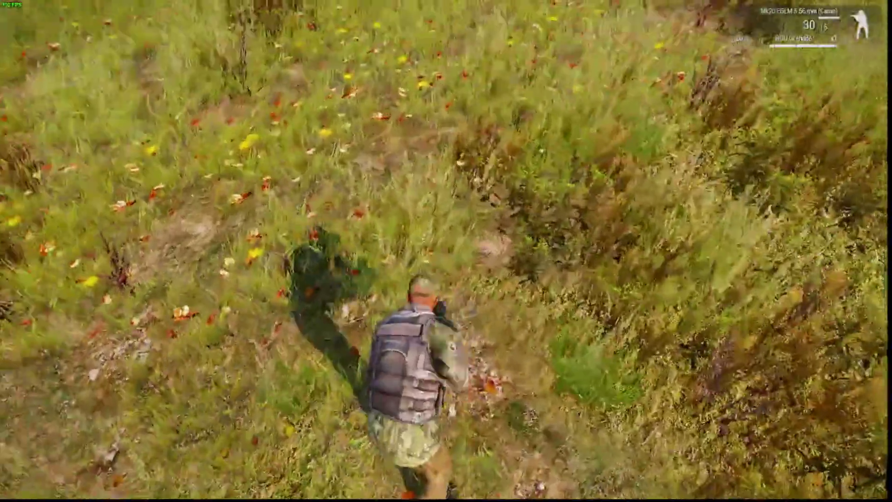
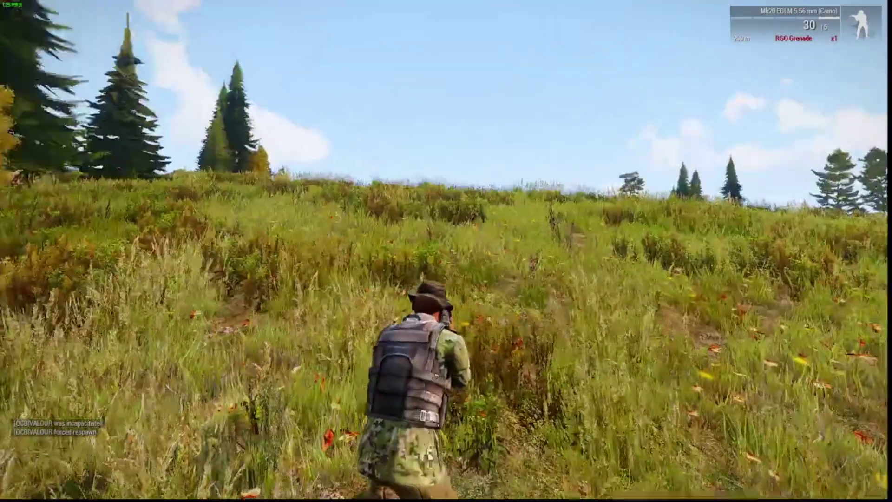
# Step: Move the respawned OPFOR team leader along the hillside in third-person view while firing the Mk20 rifle repeatedly
pyautogui.press('KP_Enter')
pyautogui.press('KP_Enter')
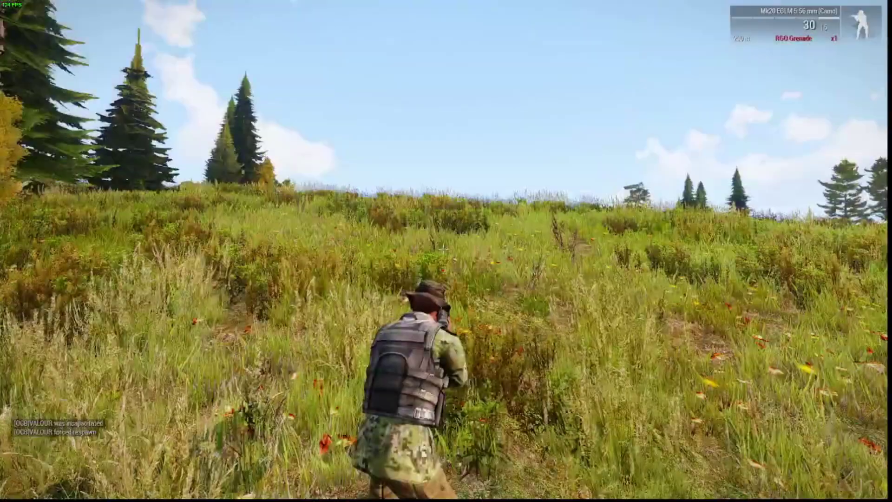
pyautogui.press('w')
pyautogui.click(444, 249)
pyautogui.click(443, 249)
pyautogui.click(444, 249)
pyautogui.click(443, 249)
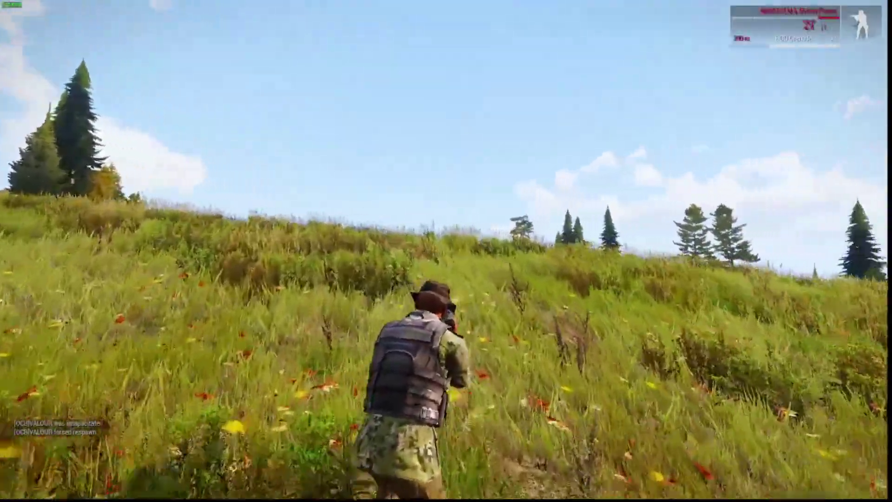
pyautogui.click(446, 251)
pyautogui.click(446, 251)
pyautogui.click(446, 251)
pyautogui.click(446, 251)
pyautogui.click(446, 251)
pyautogui.click(446, 250)
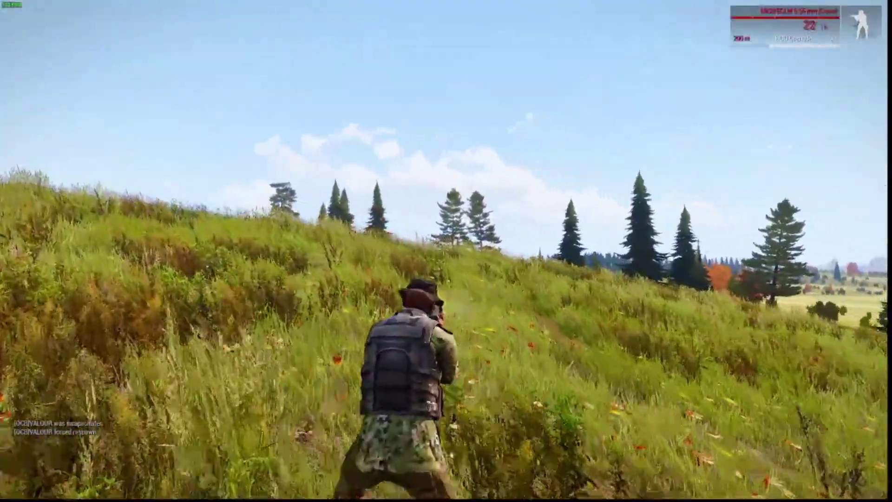
pyautogui.click(446, 251)
pyautogui.click(446, 251)
pyautogui.click(446, 251)
pyautogui.click(446, 251)
pyautogui.click(446, 251)
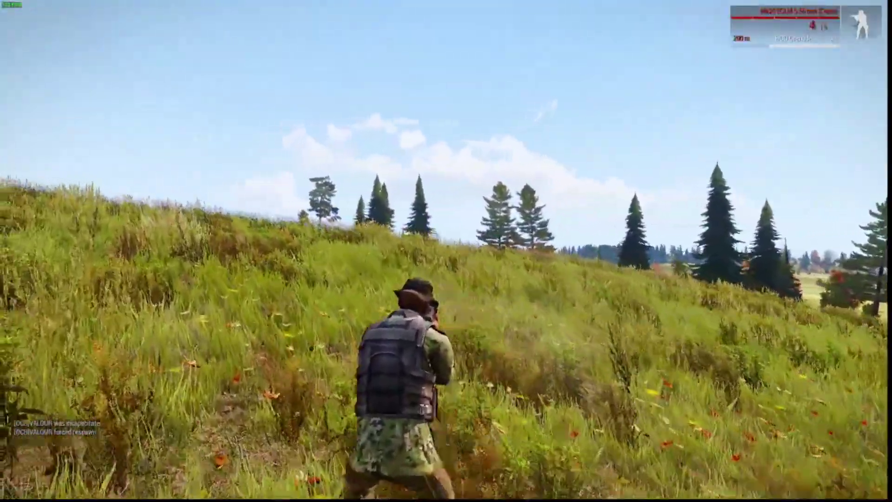
# Step: Fire and reload the Mk20 rifle while walking the OPFOR team leader along the hillside, and return to the scenario editor
pyautogui.click(445, 250)
pyautogui.press('w')
pyautogui.press('r')
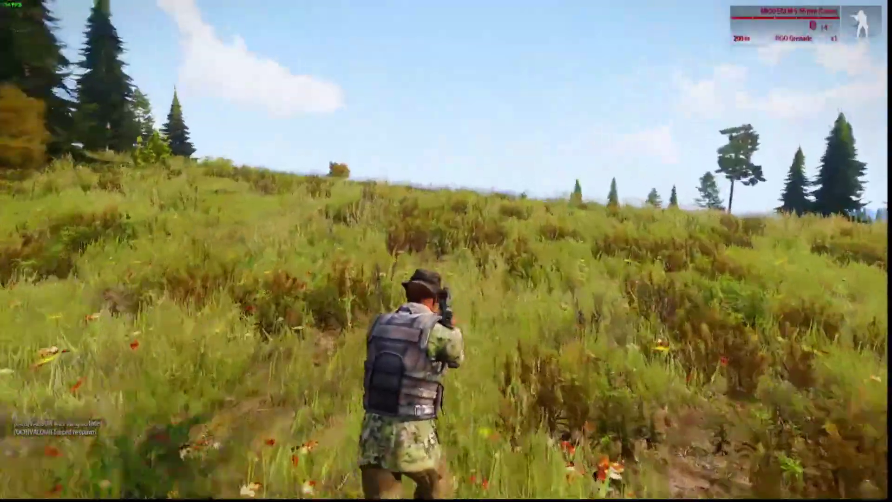
pyautogui.scroll(-1, 446, 251)
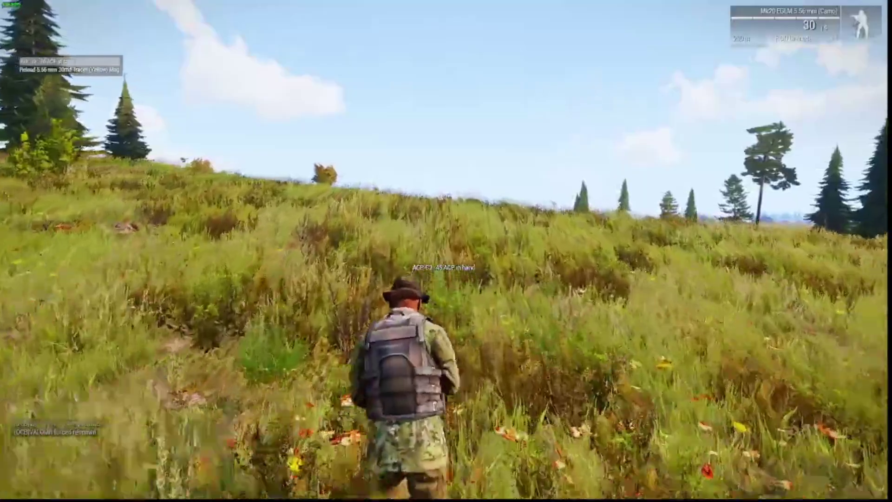
pyautogui.press('w')
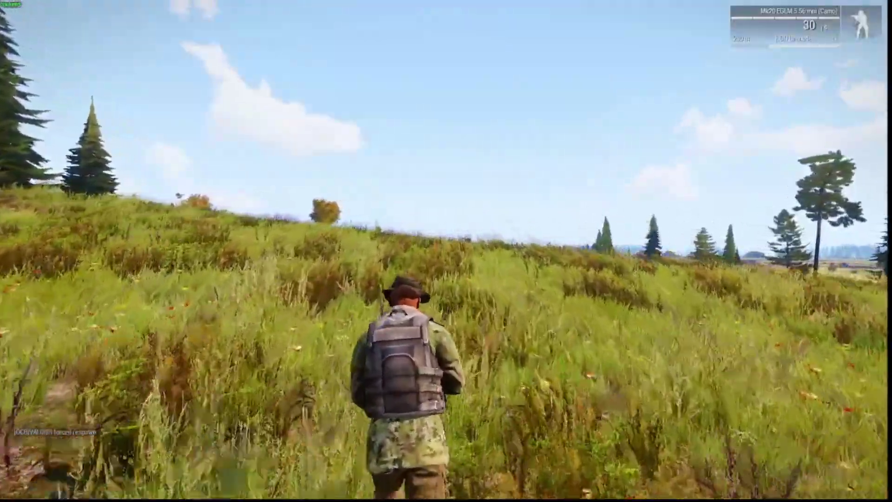
pyautogui.press('w')
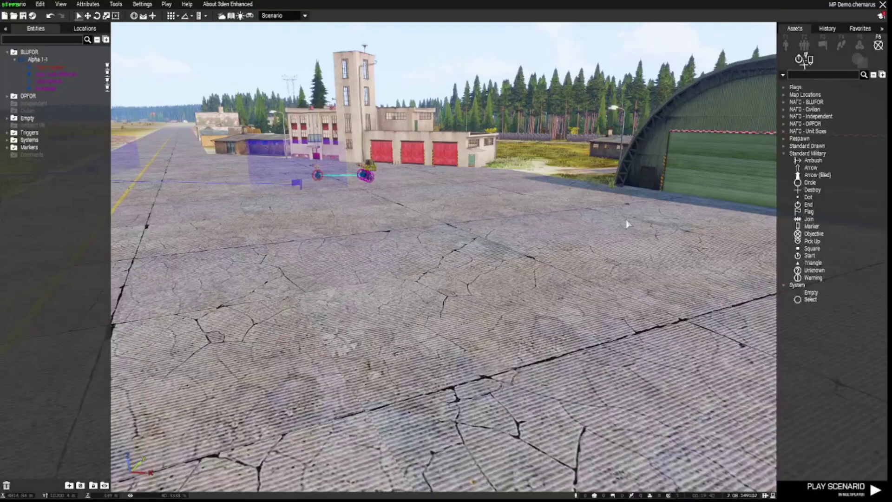
# Step: Place an empty BLUFOR United States Army M113A1 in olive drab without crew on the apron before the hangar and rotate it
pyautogui.press('w')
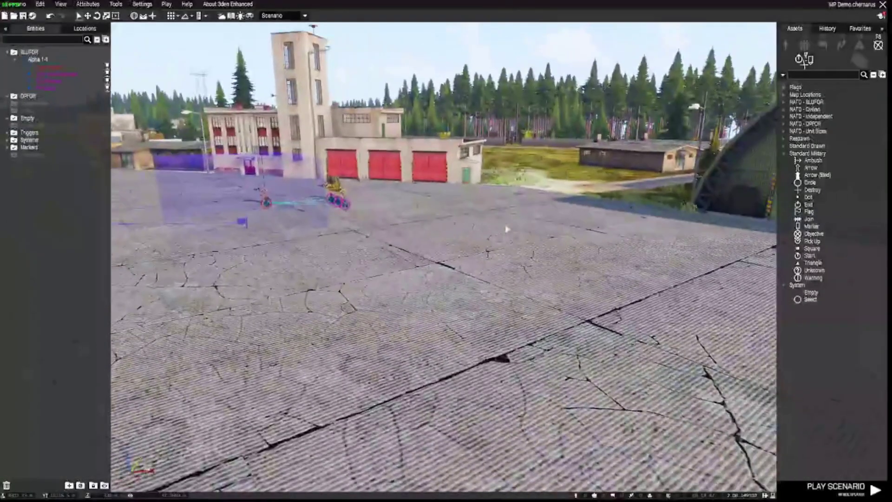
pyautogui.click(786, 47)
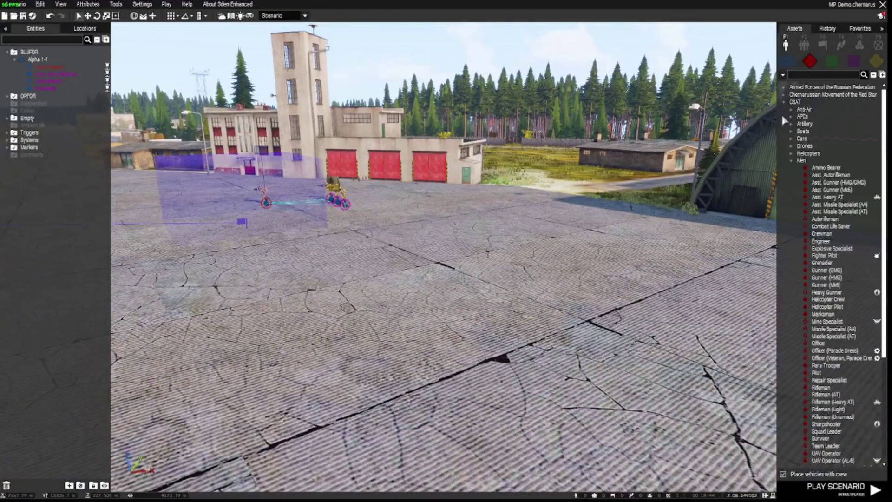
pyautogui.click(787, 62)
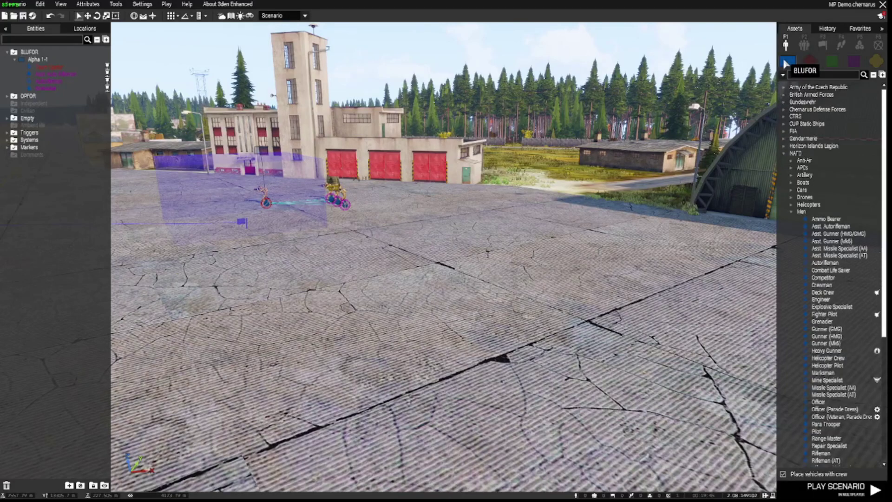
pyautogui.click(784, 155)
pyautogui.click(784, 183)
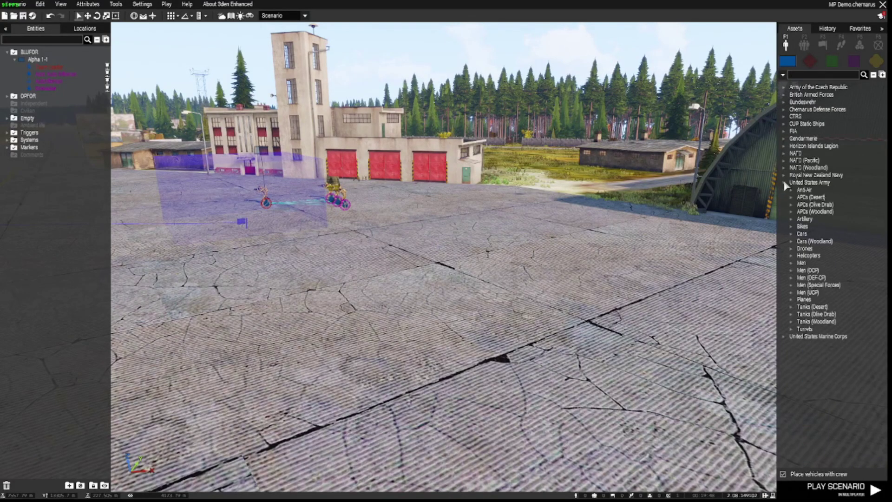
pyautogui.click(792, 205)
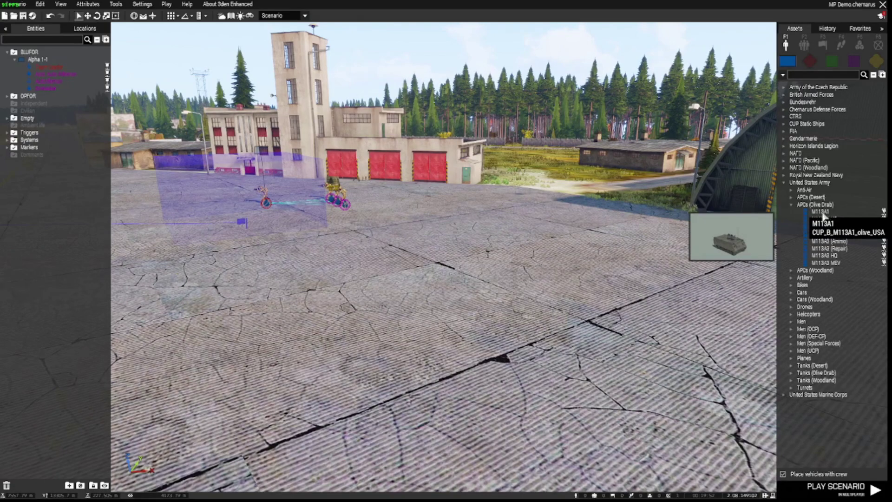
pyautogui.click(821, 212)
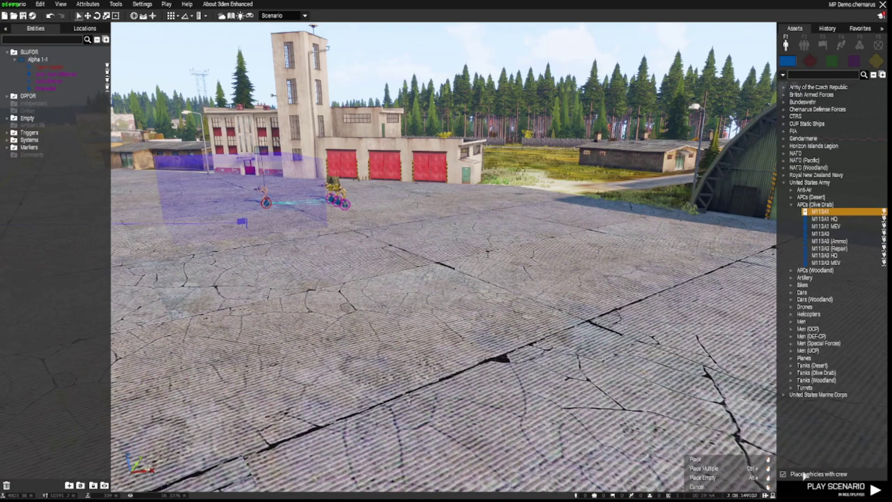
pyautogui.press('d')
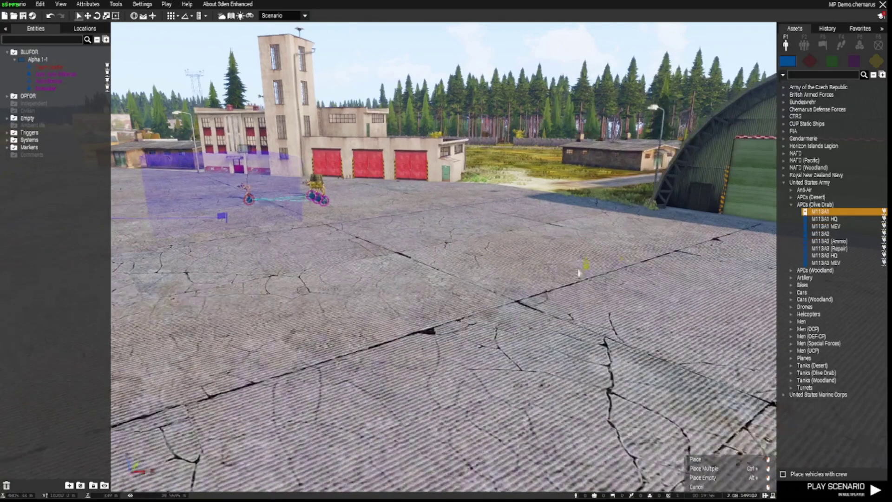
pyautogui.press('s')
pyautogui.click(483, 239)
pyautogui.keyDown('shift'); pyautogui.moveTo(483, 239); pyautogui.dragTo(420, 246); pyautogui.keyUp('shift')
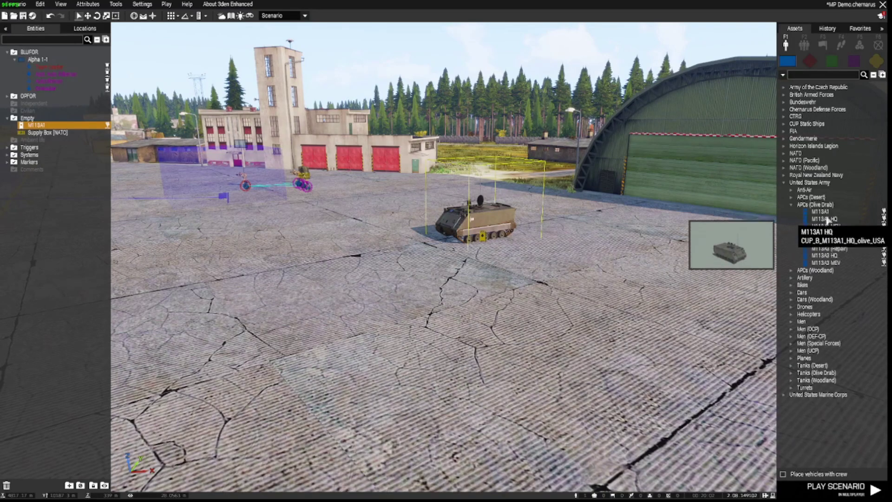
# Step: Place an empty woodland M113A3 HQ beside the M113A1 and rotate it to face a similar direction
pyautogui.click(788, 269)
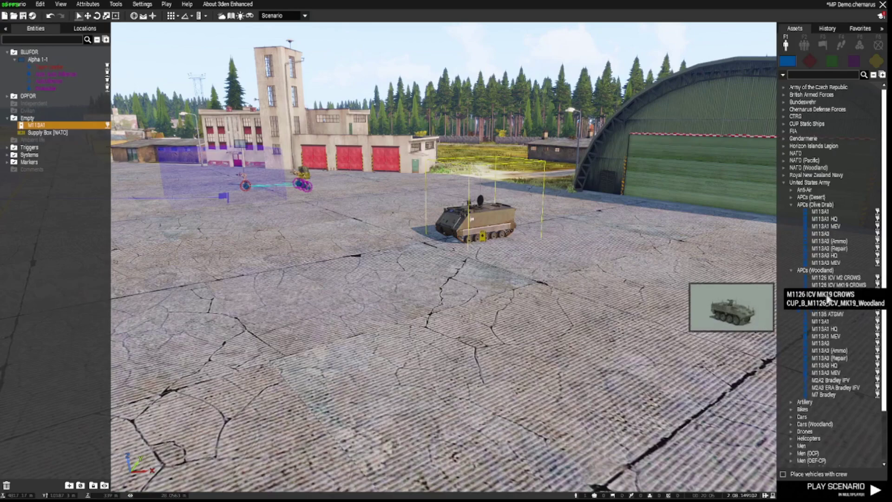
pyautogui.click(824, 366)
pyautogui.press('d')
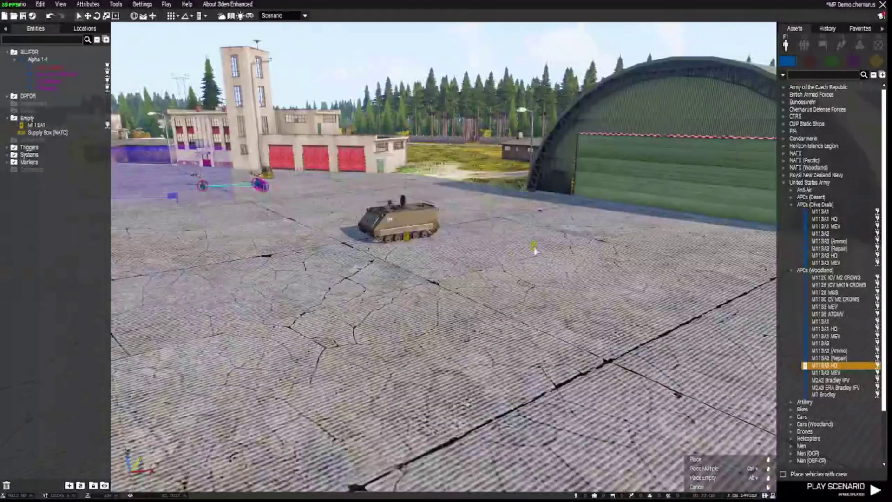
pyautogui.click(534, 250)
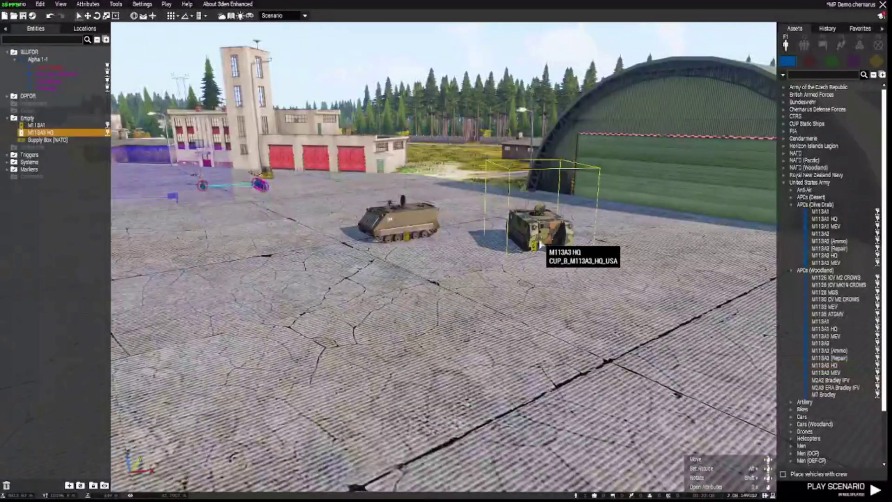
pyautogui.click(474, 288)
pyautogui.press('a')
pyautogui.moveTo(475, 287); pyautogui.dragTo(591, 295, button='right')
pyautogui.press('w')
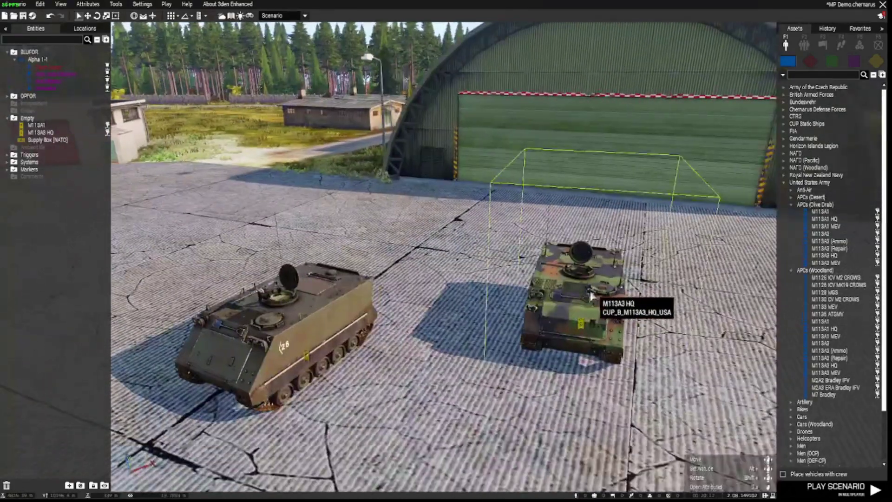
pyautogui.keyDown('shift'); pyautogui.moveTo(591, 296); pyautogui.dragTo(563, 387); pyautogui.keyUp('shift')
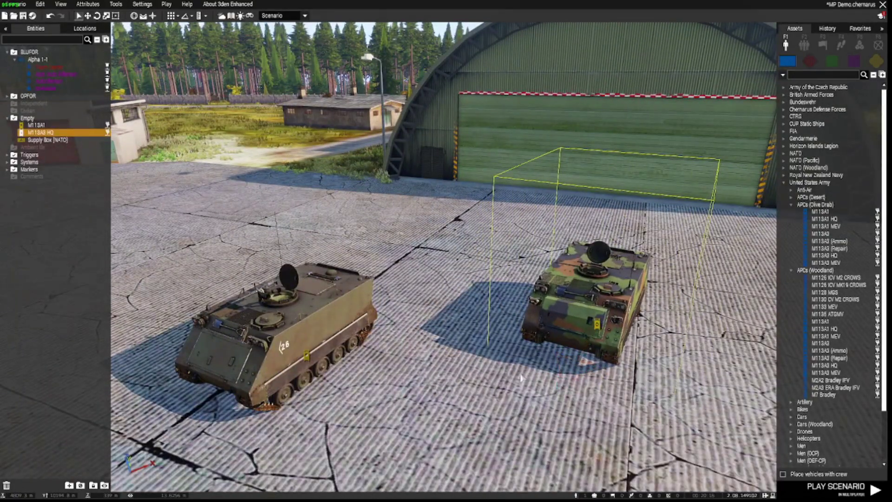
# Step: Place a multiplayer Vehicle Respawn module on the apron beside the two armoured vehicles
pyautogui.press('a')
pyautogui.press('d')
pyautogui.press('s')
pyautogui.press('q')
pyautogui.click(503, 394)
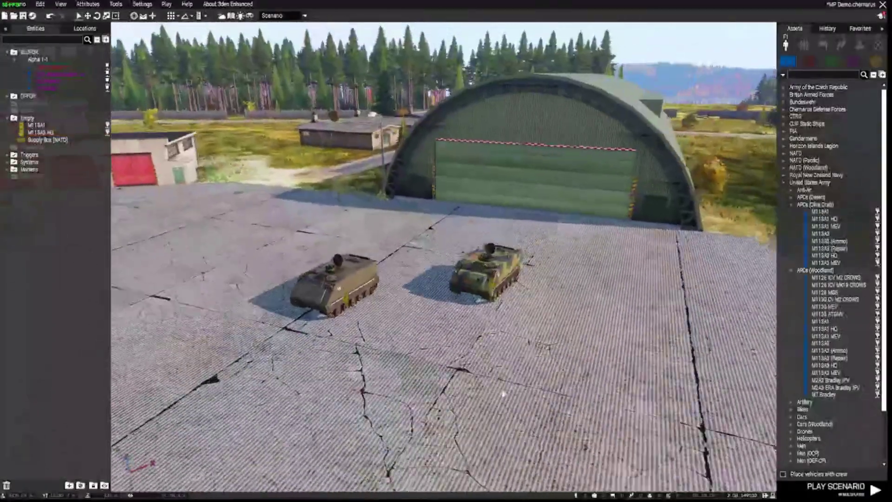
pyautogui.press('s')
pyautogui.moveTo(503, 394)
pyautogui.mouseDown(button='right')
pyautogui.moveTo(466, 383)
pyautogui.moveTo(514, 384)
pyautogui.mouseUp(button='right')
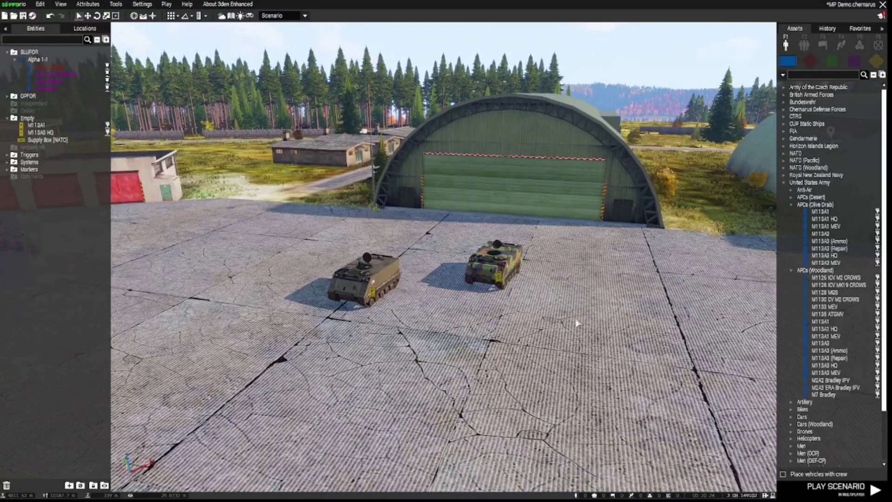
pyautogui.click(858, 48)
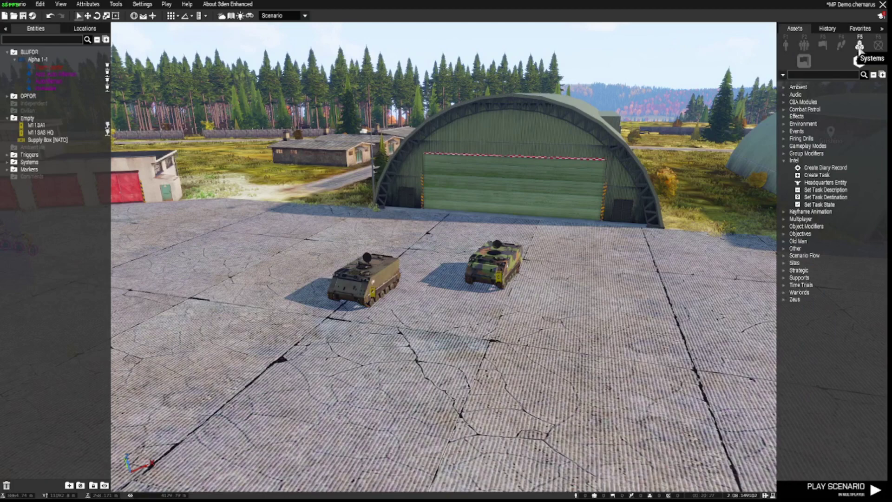
pyautogui.click(786, 162)
pyautogui.click(783, 176)
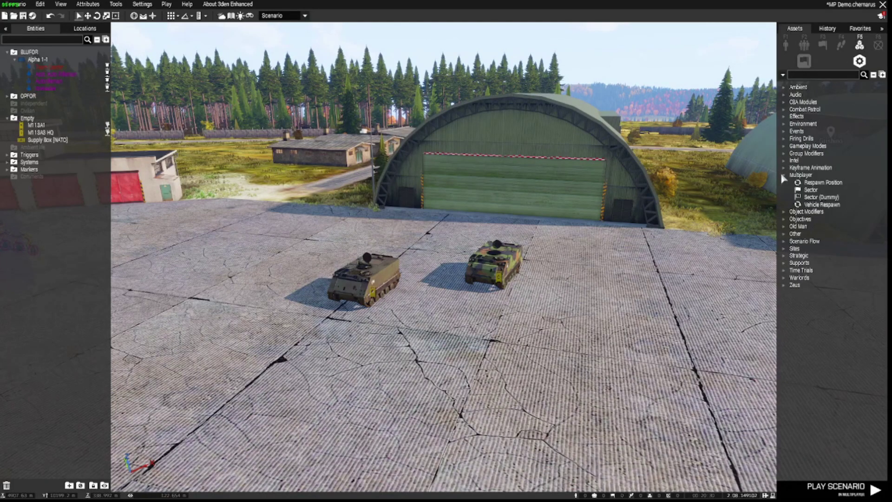
pyautogui.click(827, 207)
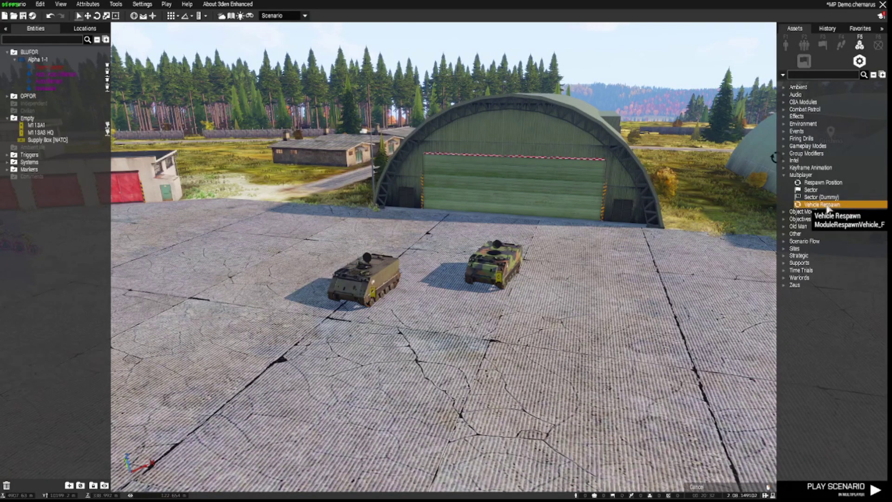
pyautogui.press('d')
pyautogui.click(544, 288)
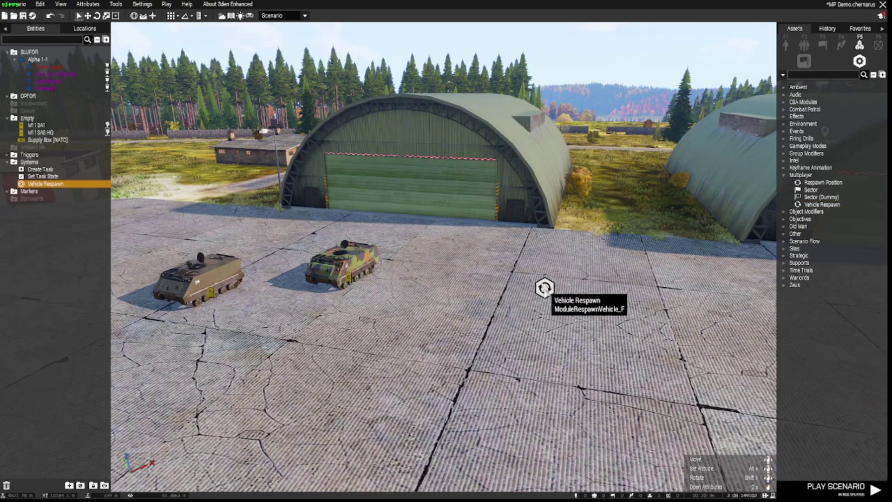
# Step: Set the Vehicle Respawn module's wreck handling to Delete and apply the attributes
pyautogui.doubleClick(545, 289)
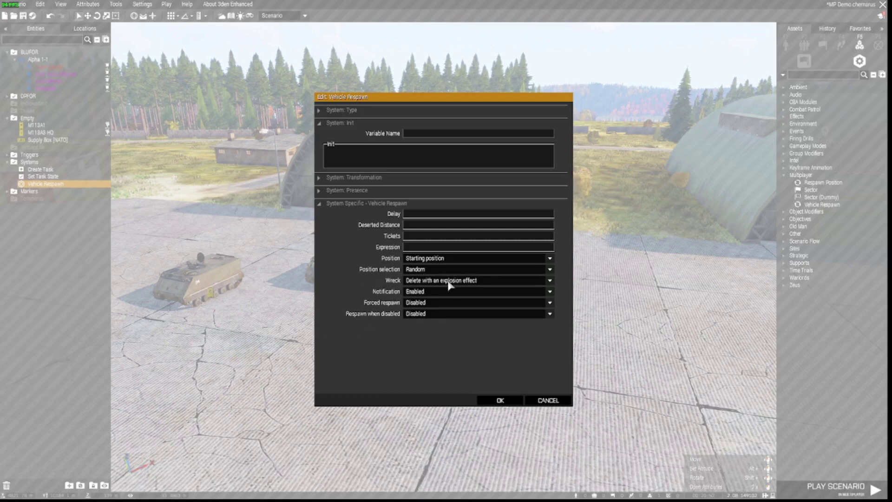
pyautogui.click(550, 281)
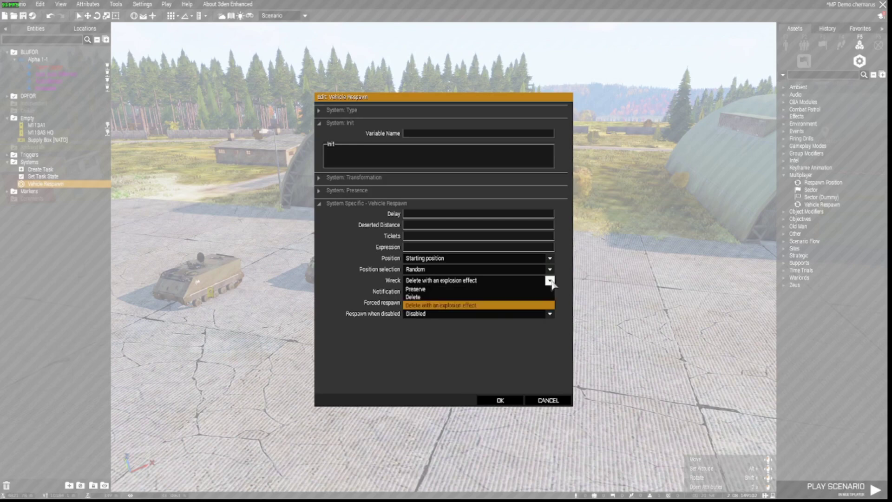
pyautogui.click(461, 297)
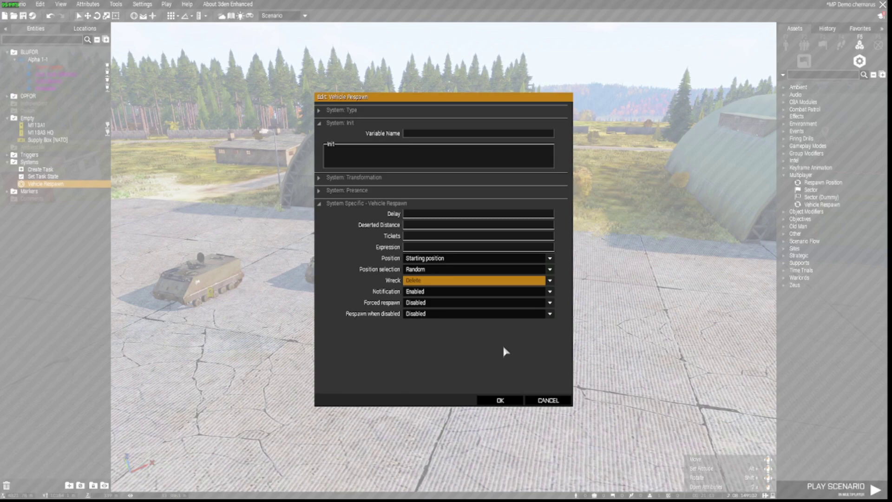
pyautogui.click(496, 402)
# Step: Select the M113A1 and M113A3 HQ together and sync both to the Vehicle Respawn module
pyautogui.press('a')
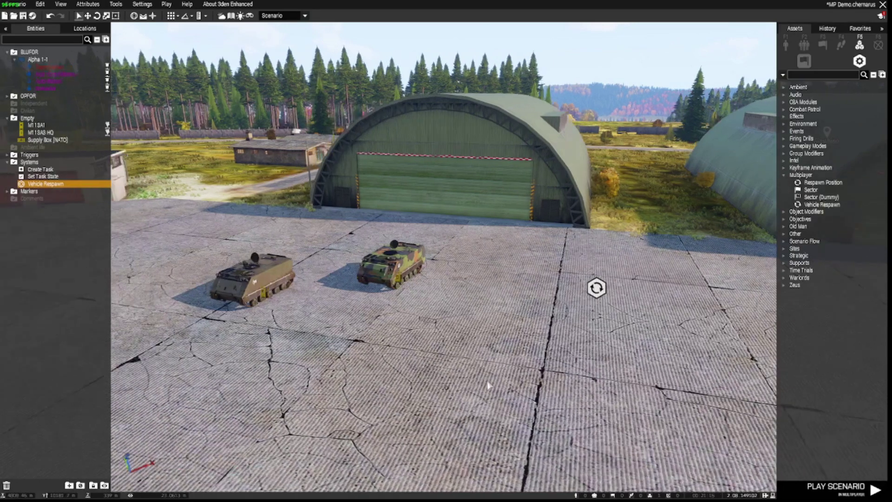
pyautogui.moveTo(497, 368); pyautogui.dragTo(496, 366)
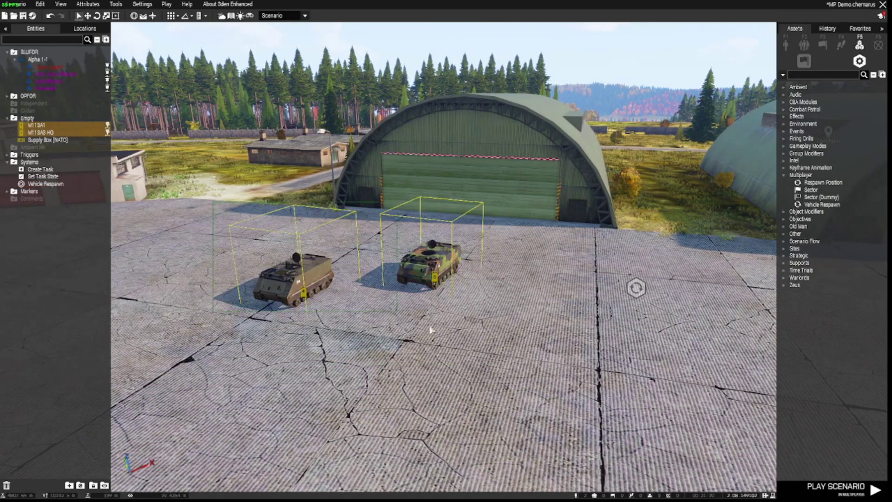
pyautogui.rightClick(426, 262)
pyautogui.moveTo(525, 271)
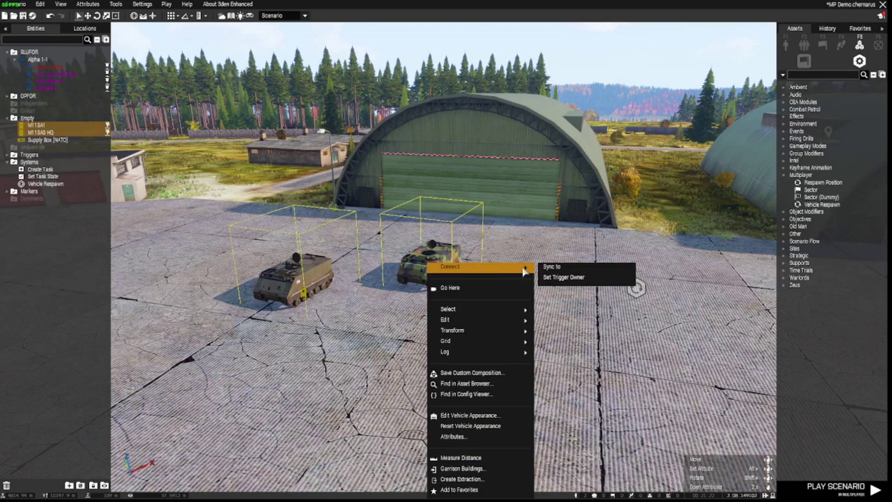
pyautogui.click(552, 266)
pyautogui.click(635, 287)
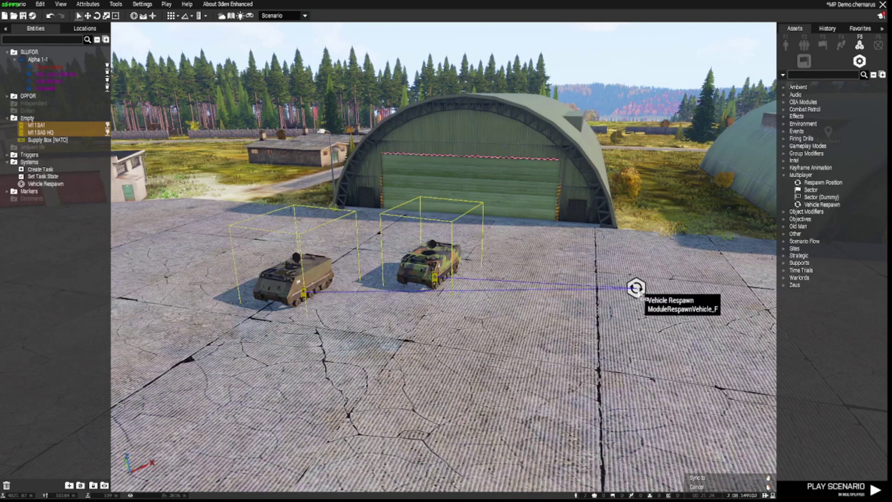
# Step: Review the Vehicle Respawn module's respawn attributes and close them
pyautogui.press('d')
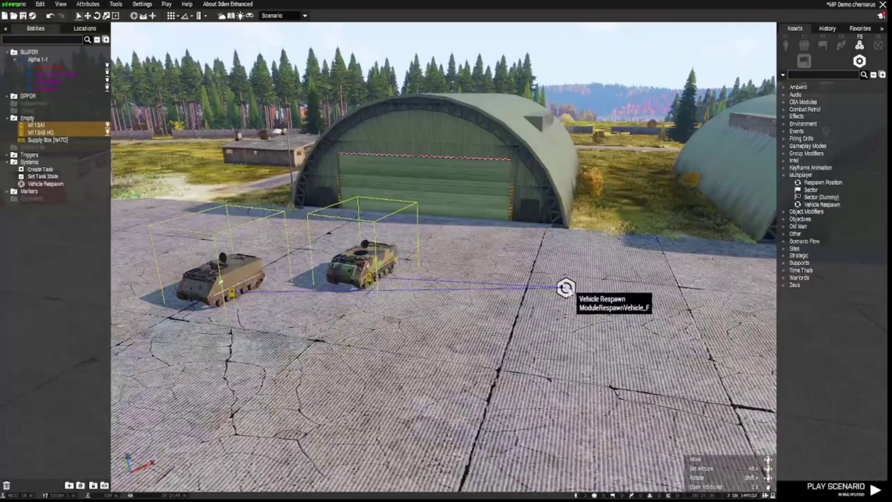
pyautogui.doubleClick(568, 288)
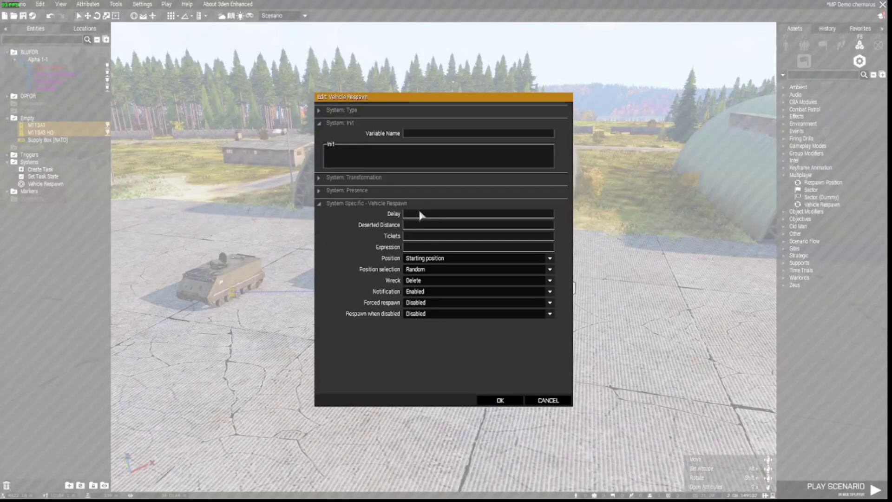
pyautogui.click(500, 400)
# Step: Place an empty United States Army UH-60M helicopter on the apron beyond the Vehicle Respawn module and rotate it away from the hangars
pyautogui.press('s')
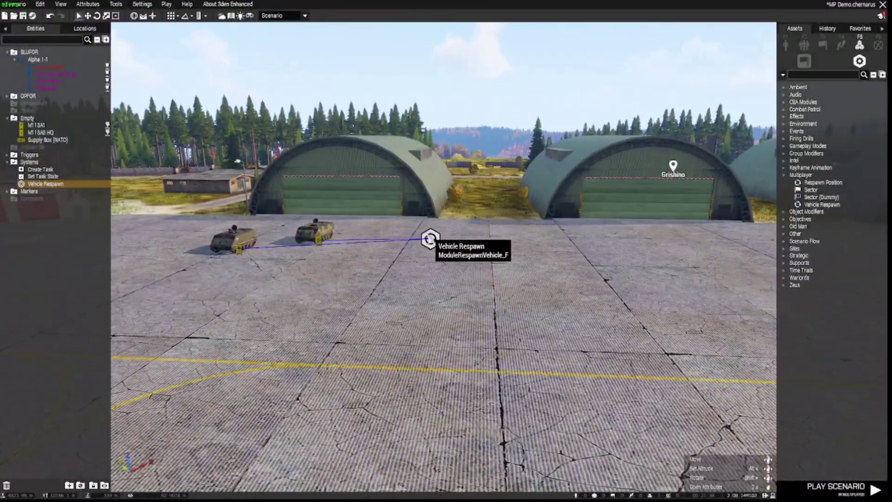
pyautogui.press('d')
pyautogui.press('F1')
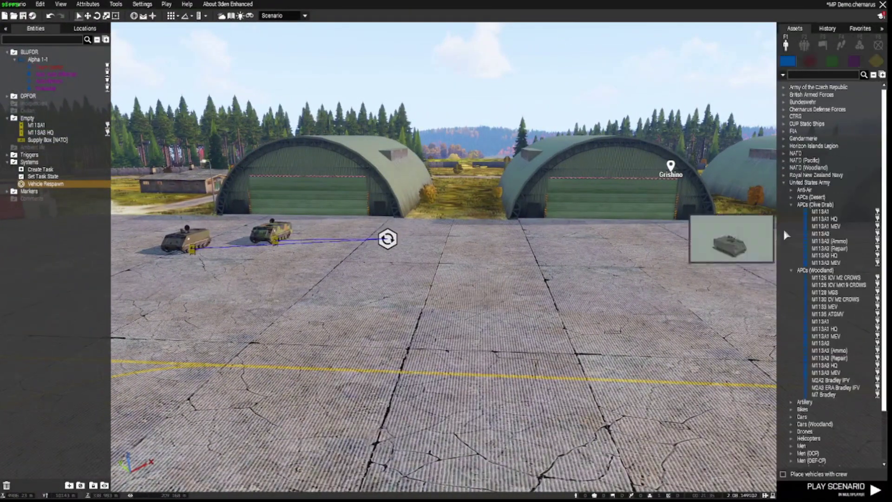
pyautogui.click(790, 205)
pyautogui.click(790, 211)
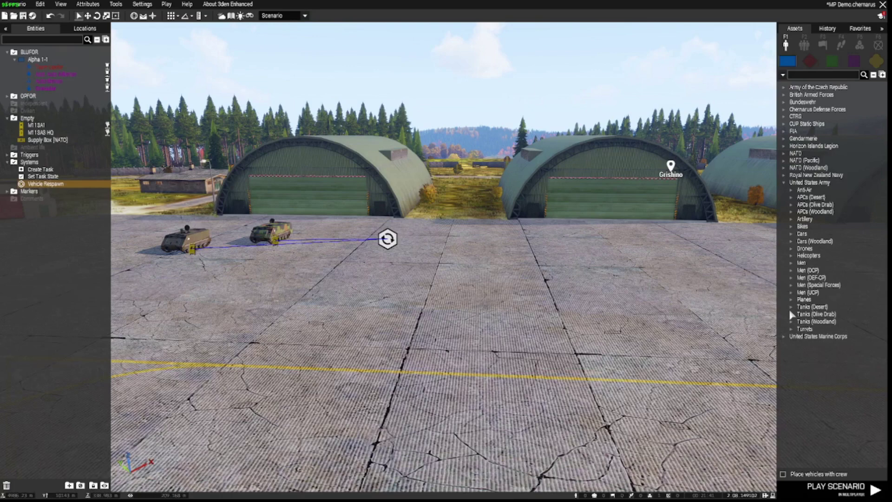
pyautogui.click(792, 256)
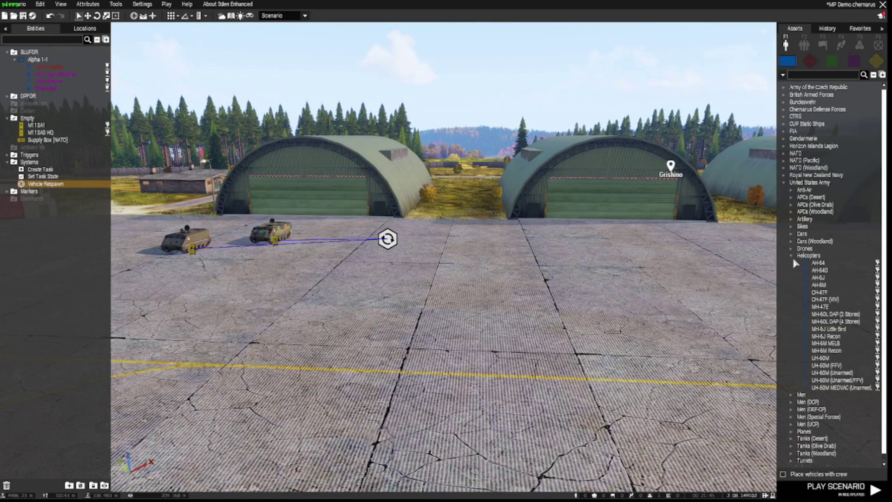
pyautogui.click(820, 359)
pyautogui.click(518, 297)
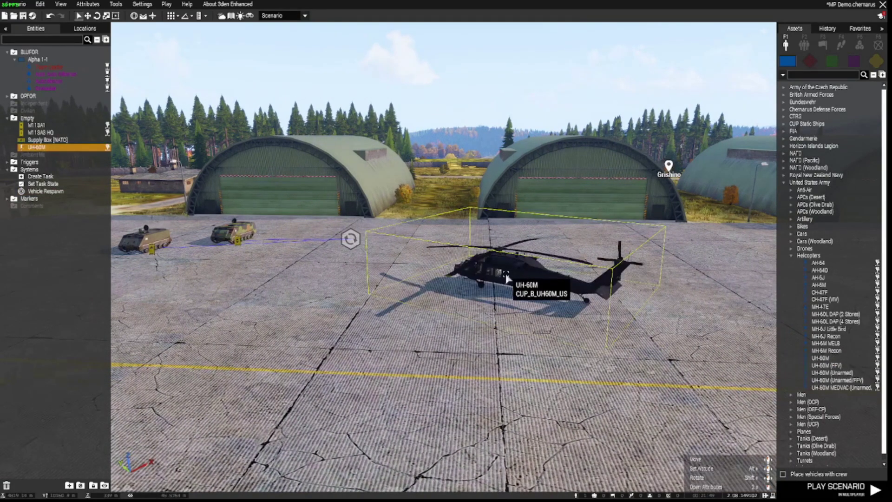
pyautogui.keyDown('shift'); pyautogui.moveTo(507, 278); pyautogui.dragTo(544, 276); pyautogui.keyUp('shift')
pyautogui.press('d')
pyautogui.press('s')
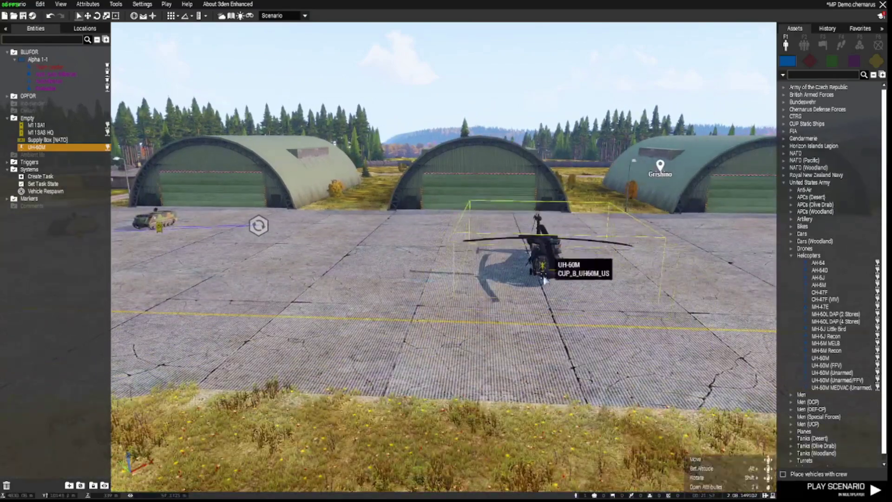
# Step: Sync the UH-60M to the Vehicle Respawn module beside the armoured vehicles
pyautogui.press('a')
pyautogui.moveTo(536, 319); pyautogui.dragTo(706, 315, button='right')
pyautogui.press('s')
pyautogui.press('d')
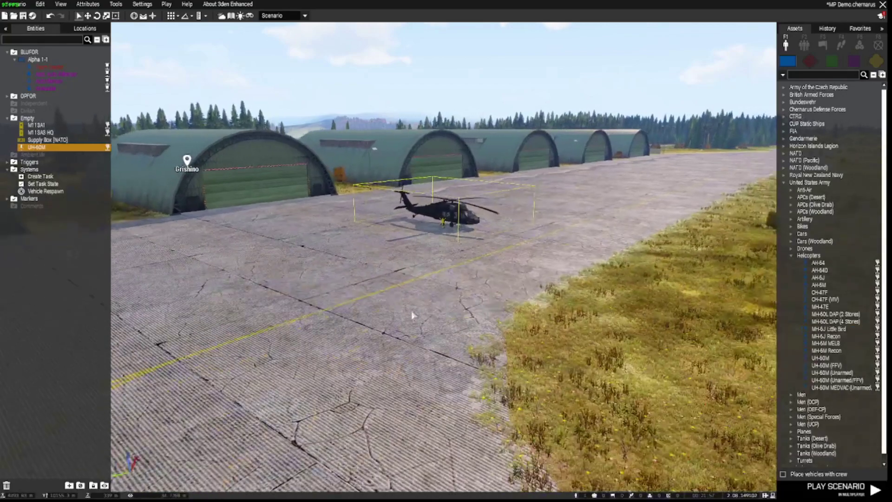
pyautogui.press('s')
pyautogui.moveTo(412, 315); pyautogui.dragTo(376, 314, button='right')
pyautogui.press('a')
pyautogui.press('w')
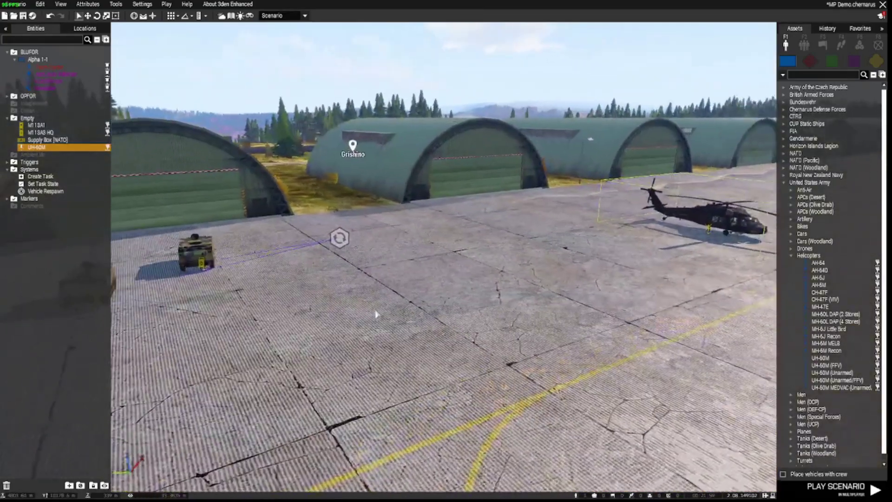
pyautogui.rightClick(704, 233)
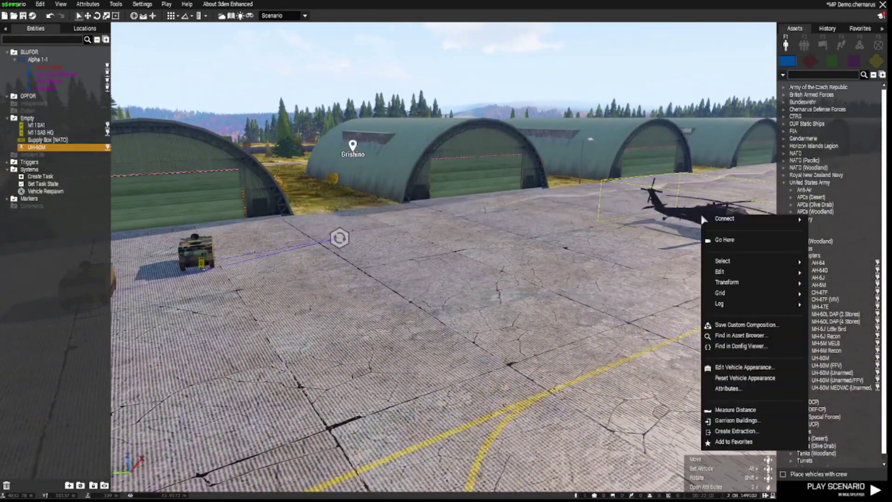
pyautogui.moveTo(720, 233)
pyautogui.click(613, 219)
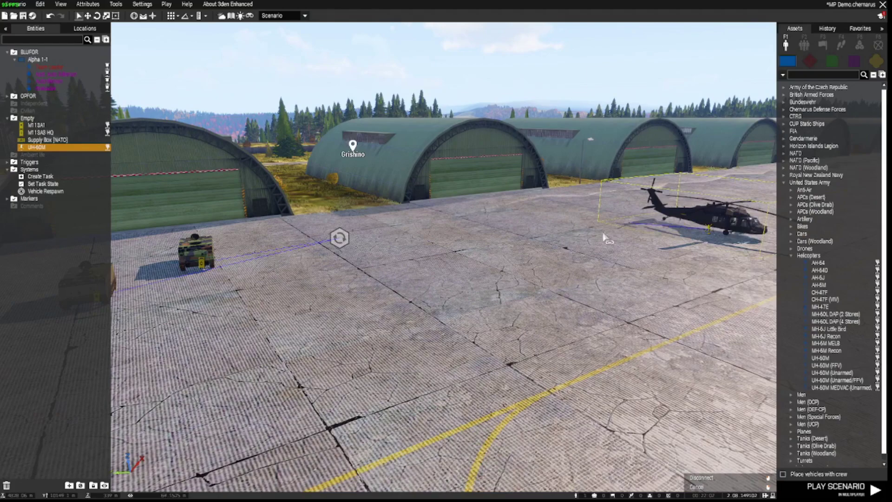
pyautogui.click(341, 238)
# Step: Place a Zeus Game Master module on the apron in front of the armoured vehicles and open its attributes
pyautogui.press('a')
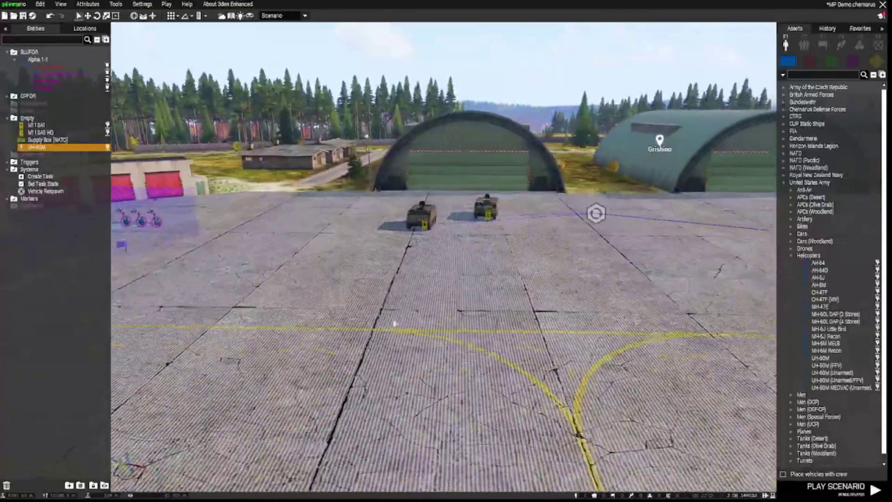
pyautogui.moveTo(394, 324); pyautogui.dragTo(488, 326, button='right')
pyautogui.press('a')
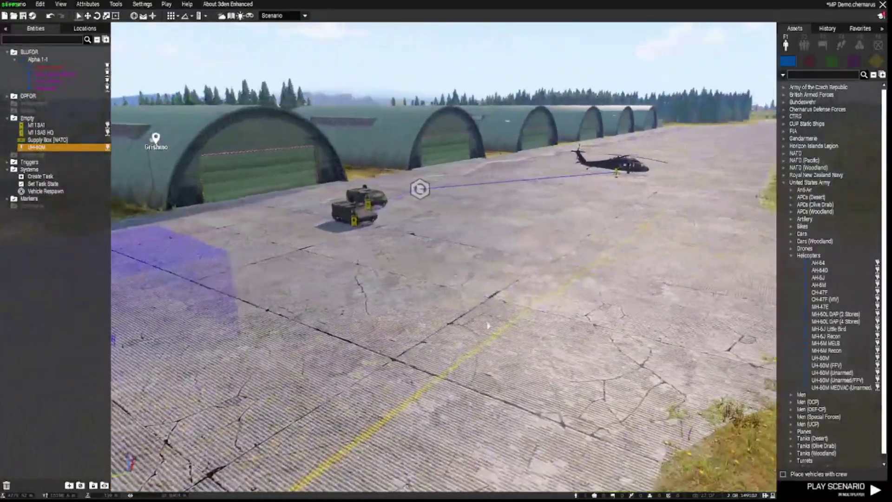
pyautogui.press('d')
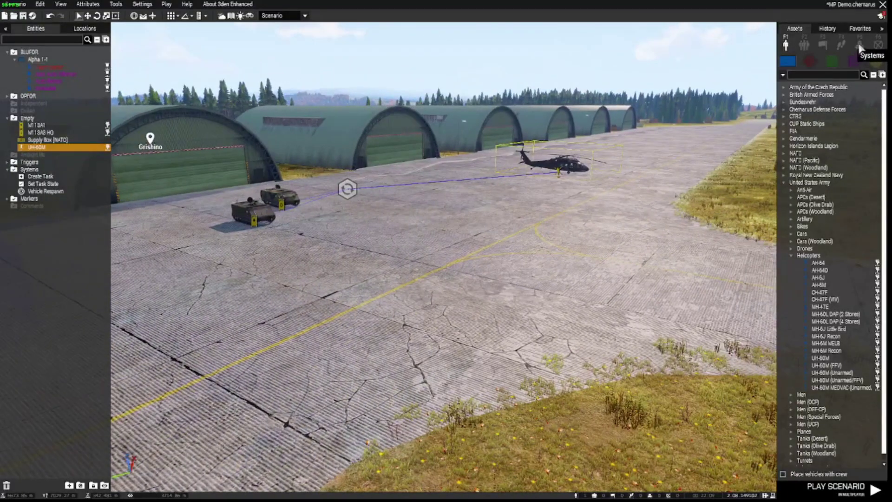
pyautogui.click(859, 45)
pyautogui.click(783, 285)
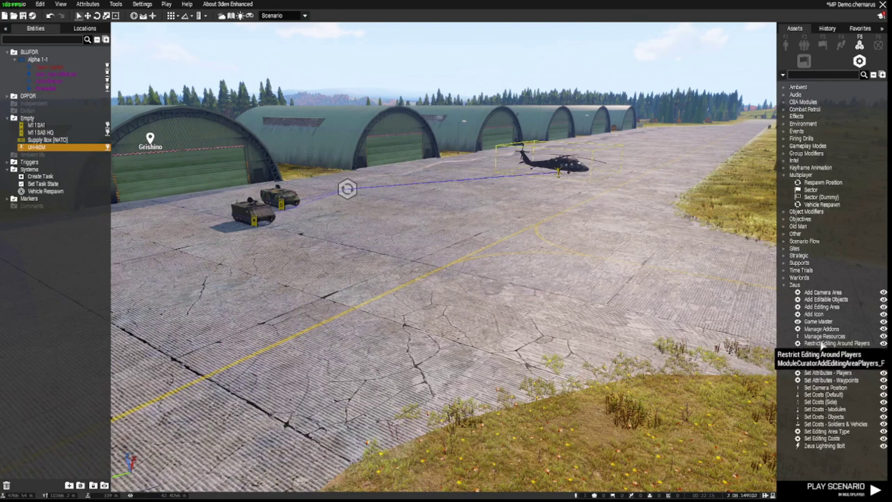
pyautogui.click(819, 321)
pyautogui.moveTo(559, 324); pyautogui.dragTo(432, 348, button='right')
pyautogui.click(423, 334)
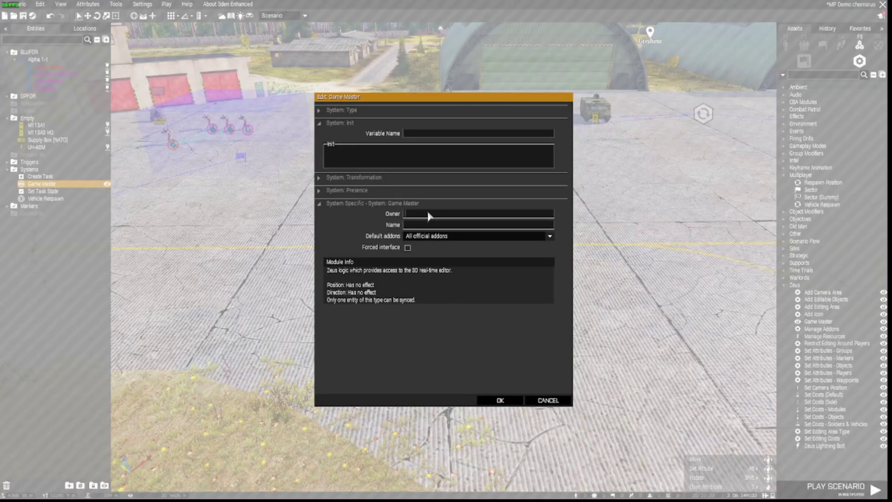
# Step: Set the Game Master's owner to s1 and its default addons to All addons (including unofficial ones), and apply the attributes
pyautogui.write('1')
pyautogui.click(466, 236)
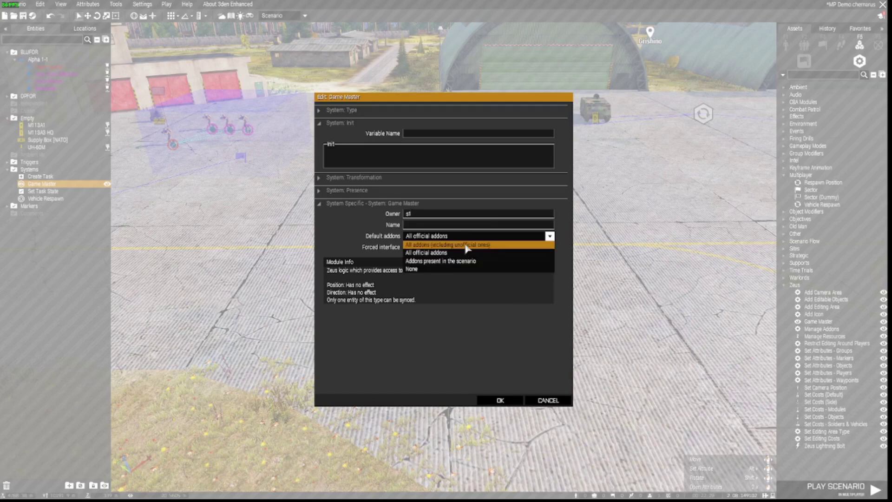
pyautogui.click(467, 245)
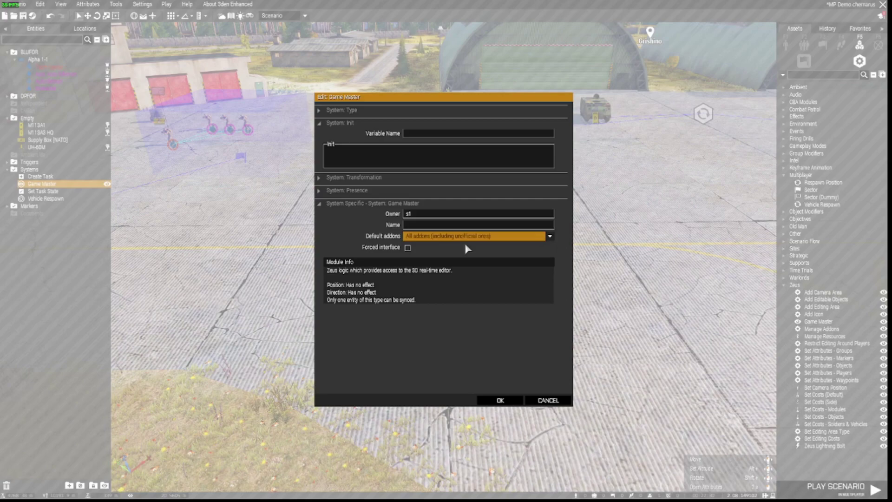
pyautogui.click(497, 403)
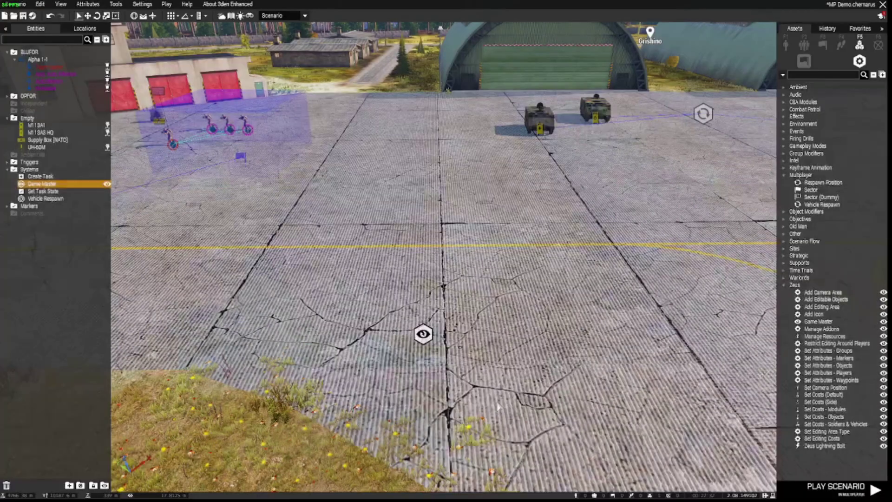
# Step: Check the BLUFOR Team Leader's variable name against the Game Master owner and close the attributes
pyautogui.press('w')
pyautogui.press('a')
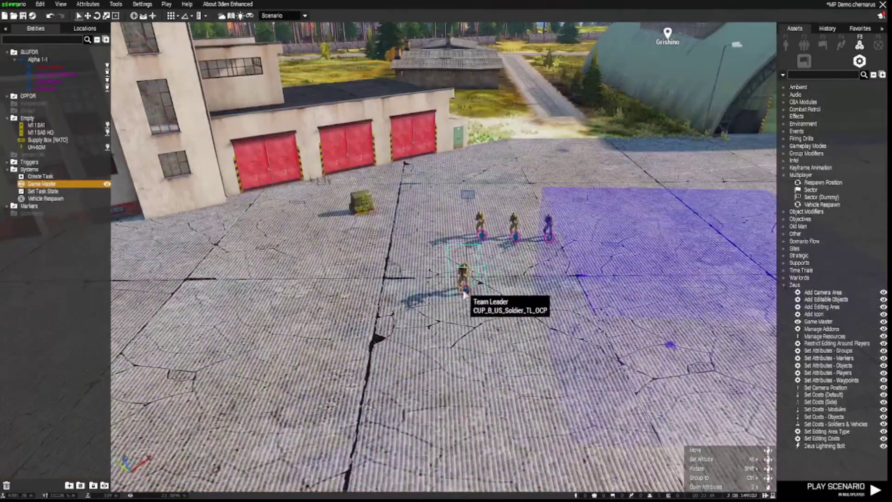
pyautogui.doubleClick(465, 292)
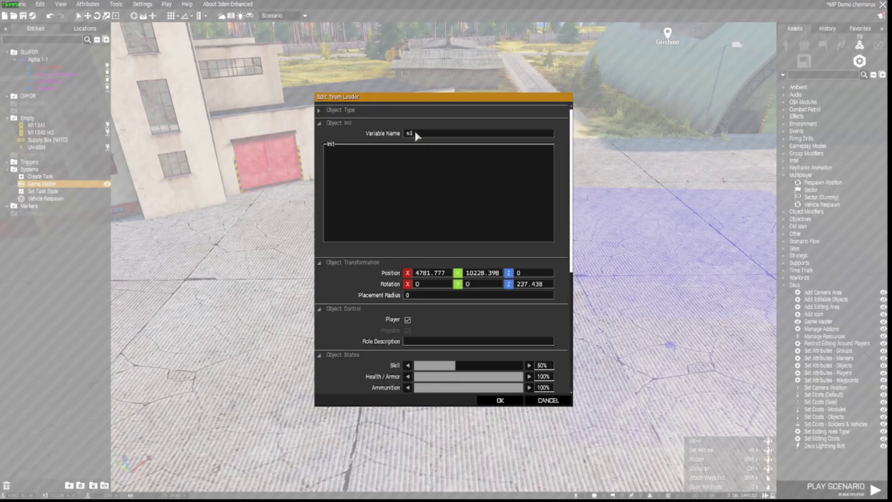
pyautogui.click(504, 403)
# Step: In the running scenario's Zeus interface, destroy the UH-60M with a Zeus Lightning Bolt module
pyautogui.press('s')
pyautogui.press('d')
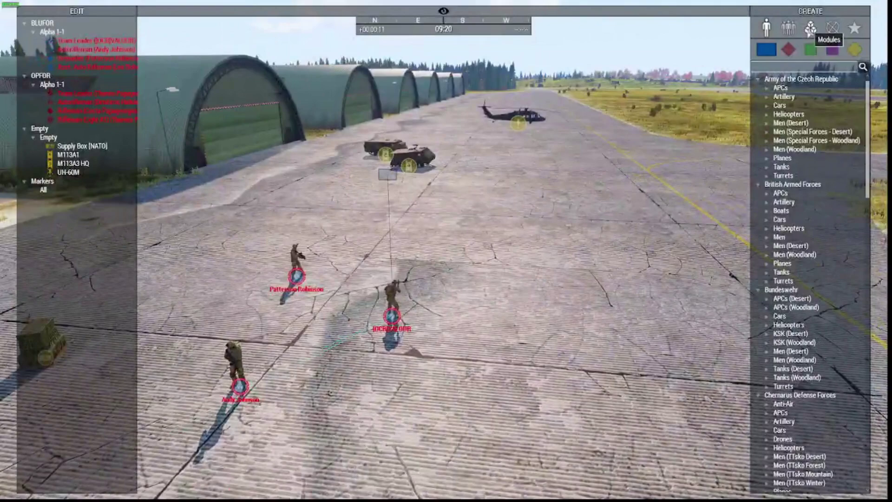
pyautogui.click(811, 29)
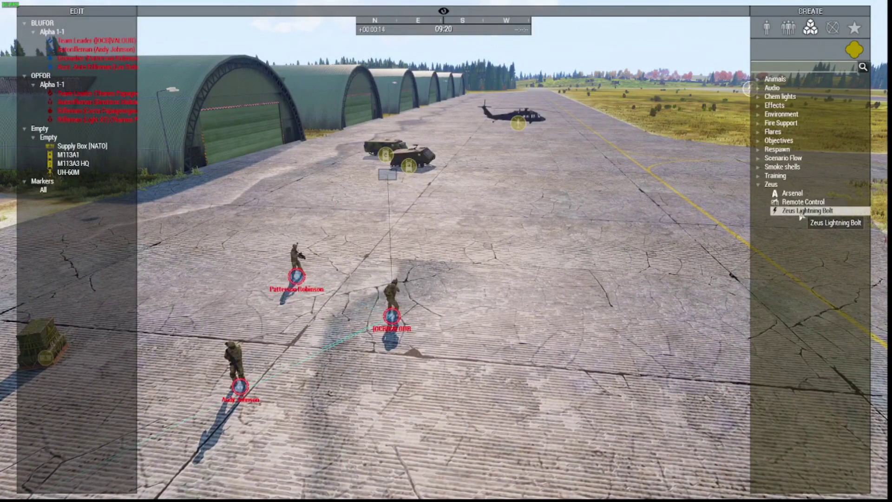
pyautogui.moveTo(743, 216); pyautogui.dragTo(639, 219, button='right')
pyautogui.press('w')
pyautogui.press('d')
pyautogui.click(501, 168)
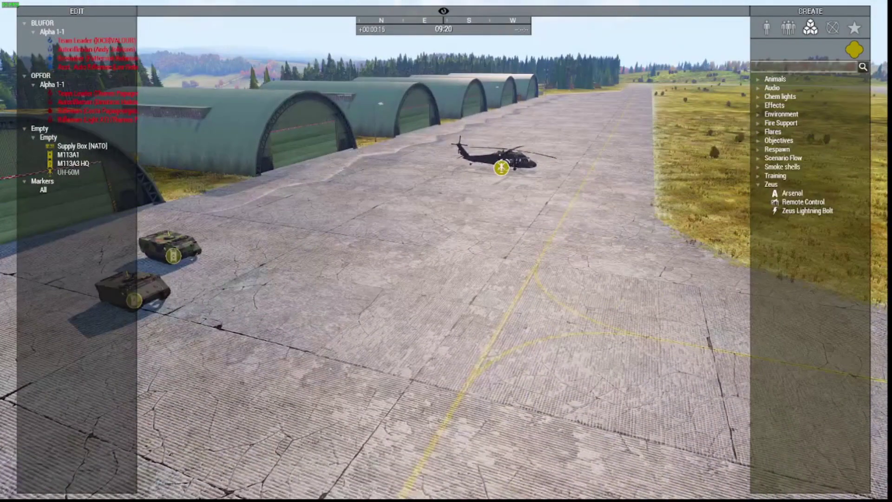
pyautogui.click(800, 212)
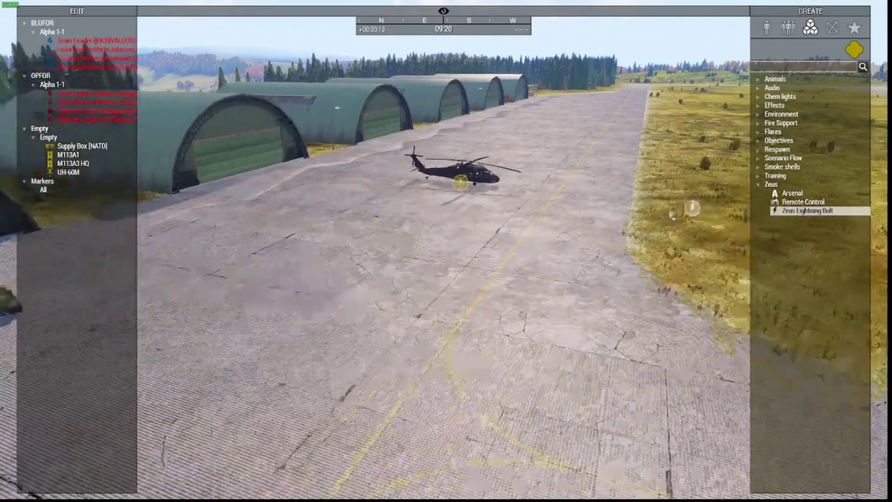
pyautogui.click(350, 205)
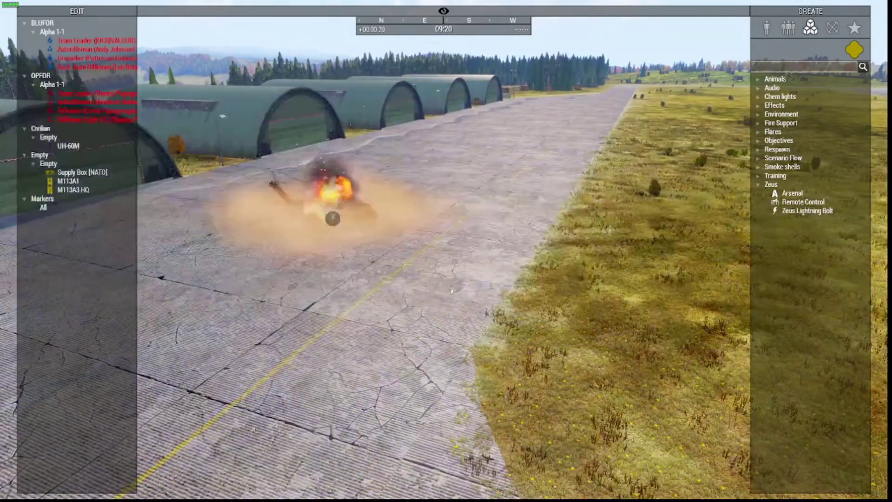
# Step: Destroy the M113A3 HQ and the M113A1 with a Zeus Lightning Bolt on each
pyautogui.press('s')
pyautogui.press('a')
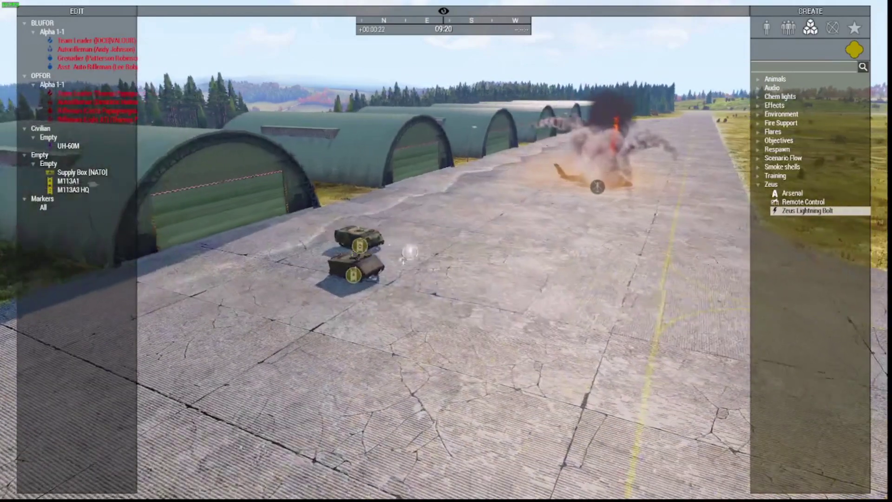
pyautogui.click(366, 255)
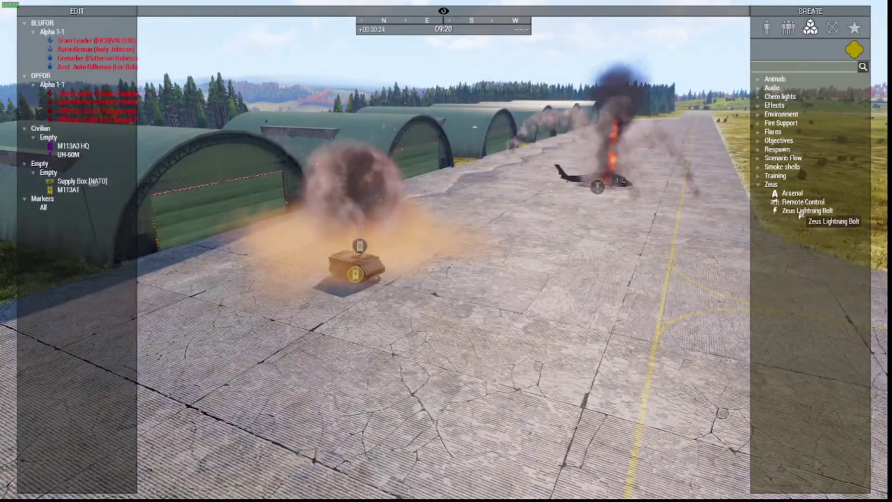
pyautogui.click(799, 212)
pyautogui.click(356, 274)
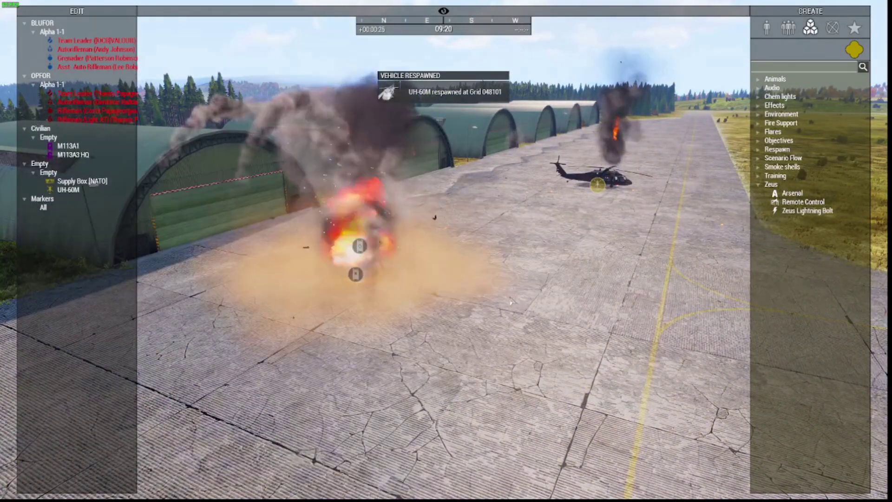
# Step: Leave the Zeus interface and walk the Team Leader toward the vehicles in third person to check their respawn
pyautogui.press('y')
pyautogui.press('w')
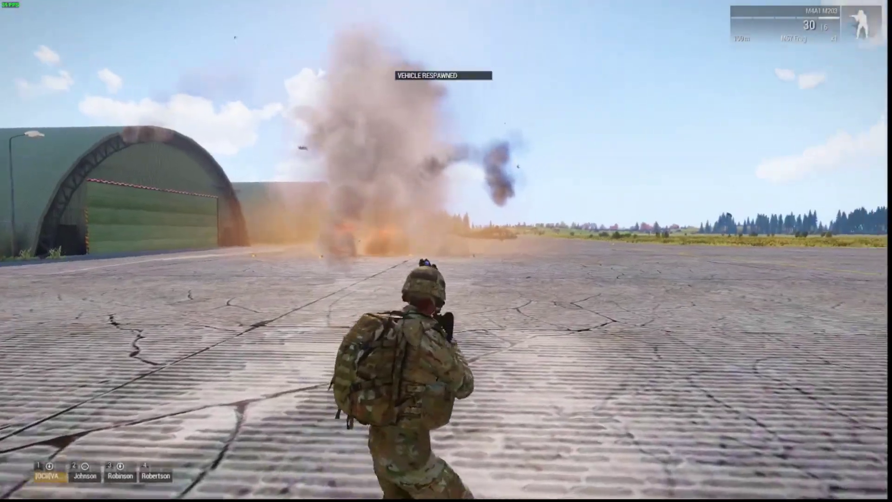
pyautogui.press('KP_Add')
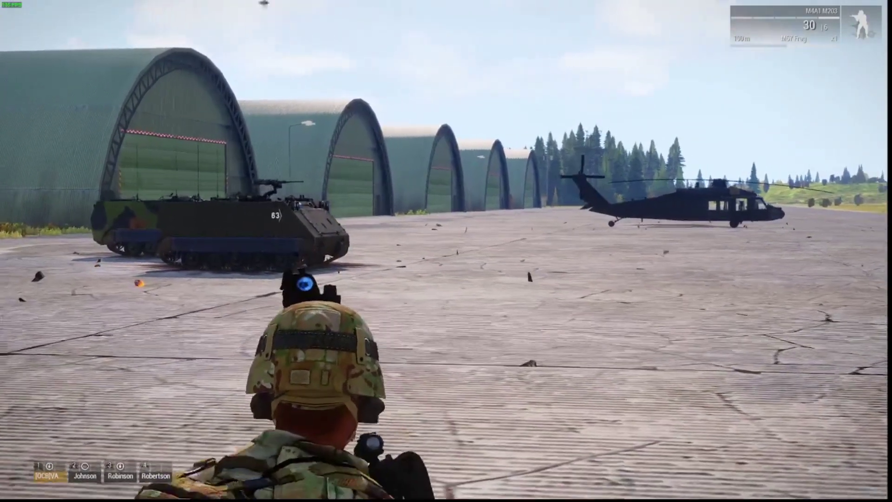
pyautogui.press('w')
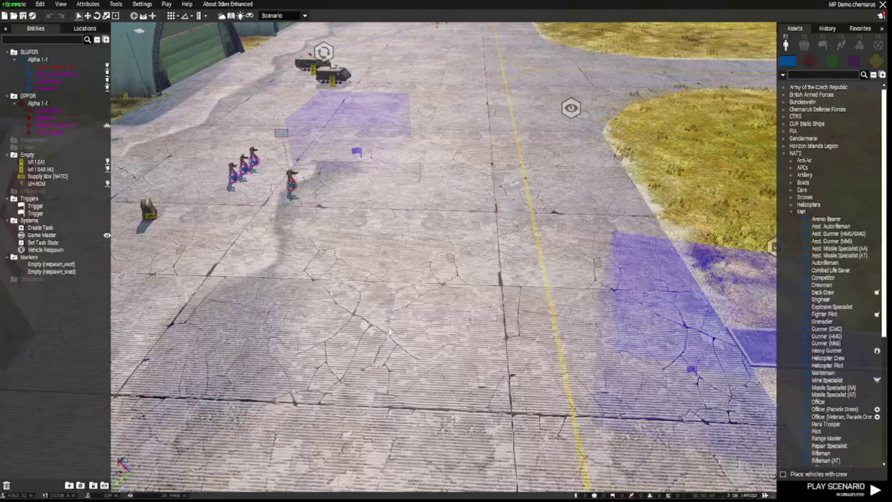
# Step: Review the airfield layout in the 3D view and on the map, checking the respawn_west marker and the BLUFOR squad and vehicles around it
pyautogui.press('w')
pyautogui.moveTo(366, 325); pyautogui.dragTo(403, 252, button='right')
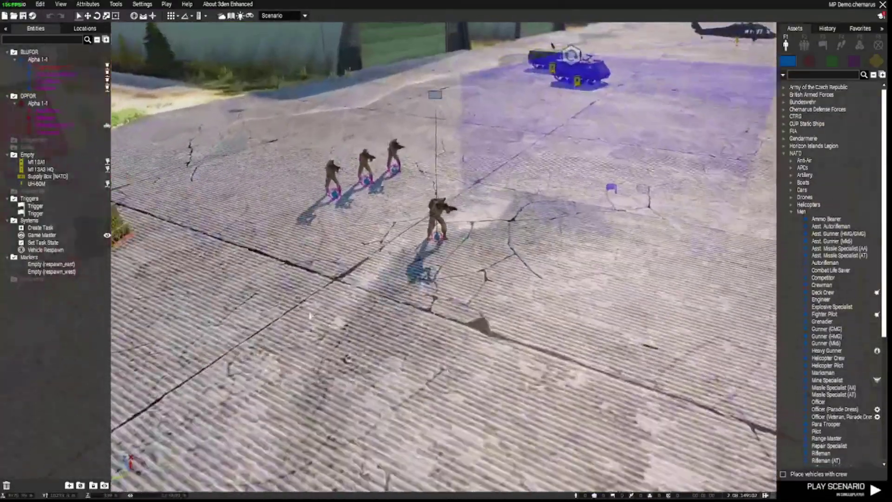
pyautogui.scroll(-6, 434, 124)
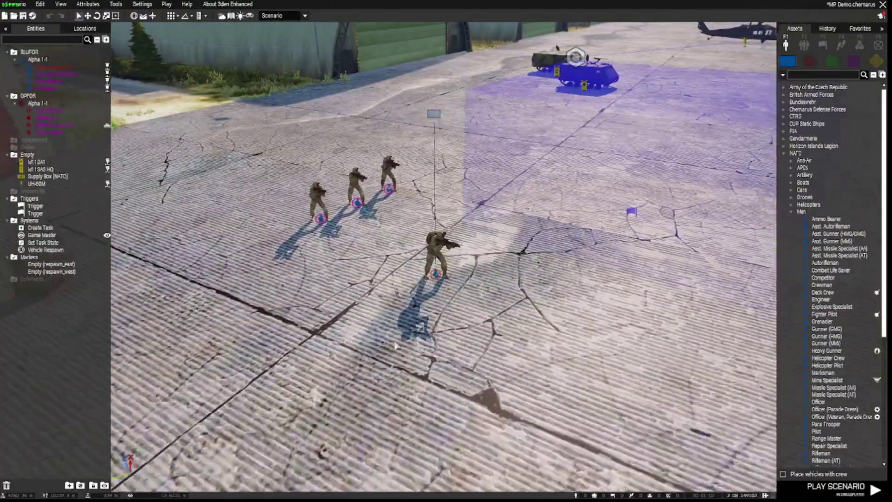
pyautogui.press('m')
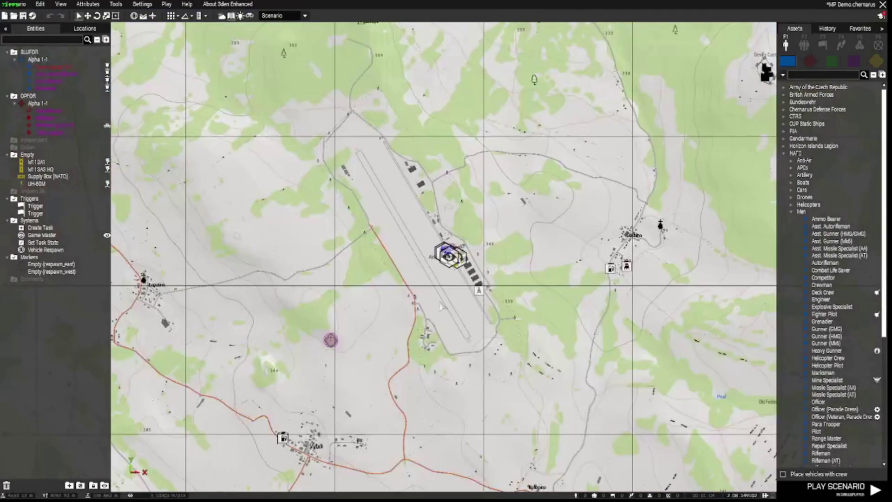
pyautogui.scroll(10, 441, 307)
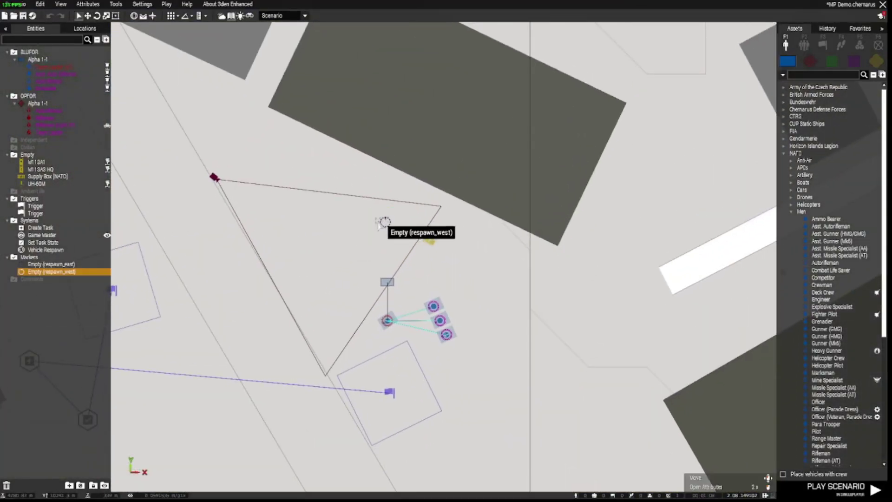
pyautogui.scroll(-3, 403, 244)
pyautogui.press('m')
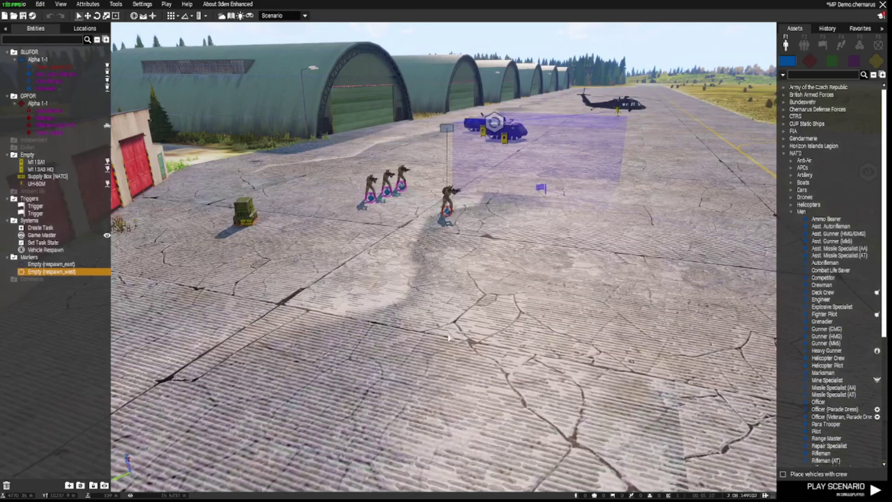
pyautogui.press('w')
pyautogui.moveTo(449, 337); pyautogui.dragTo(565, 329, button='right')
pyautogui.press('s')
pyautogui.press('w')
pyautogui.moveTo(397, 230); pyautogui.dragTo(453, 245, button='right')
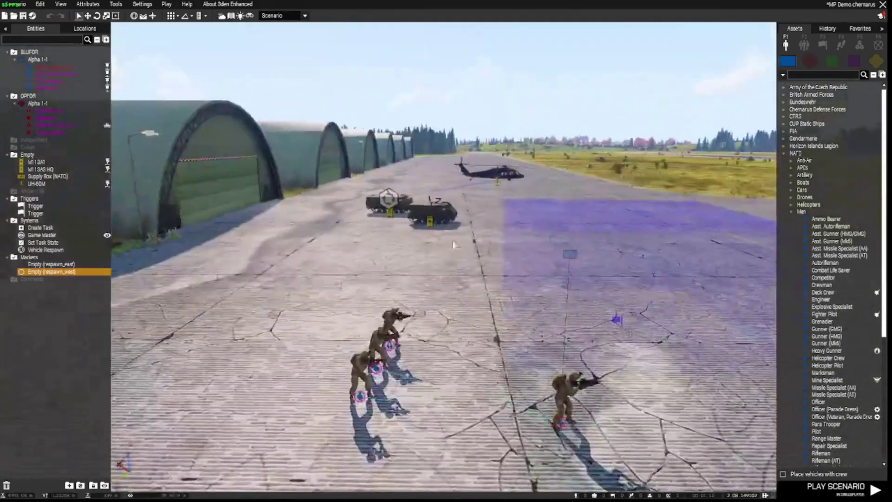
# Step: Review the scenario's multiplayer attributes for player limits, respawn type, rulesets, respawn delay and revive mode, and accept them as they are
pyautogui.click(92, 5)
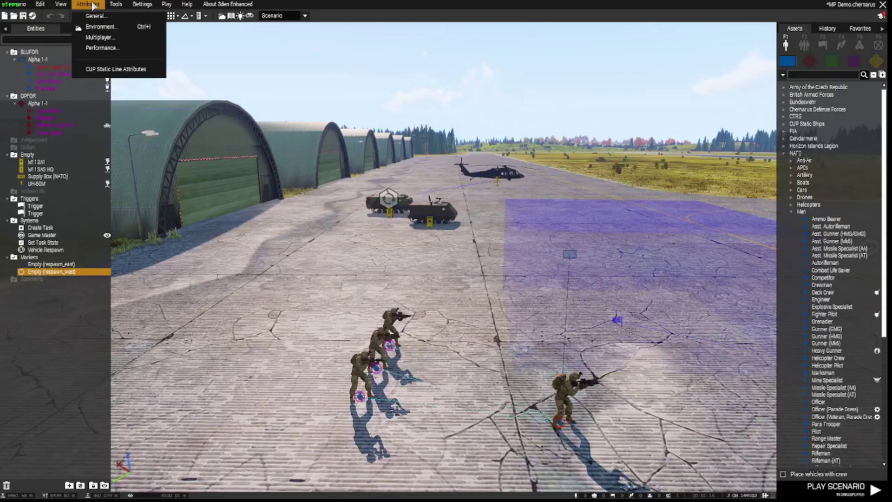
pyautogui.click(100, 37)
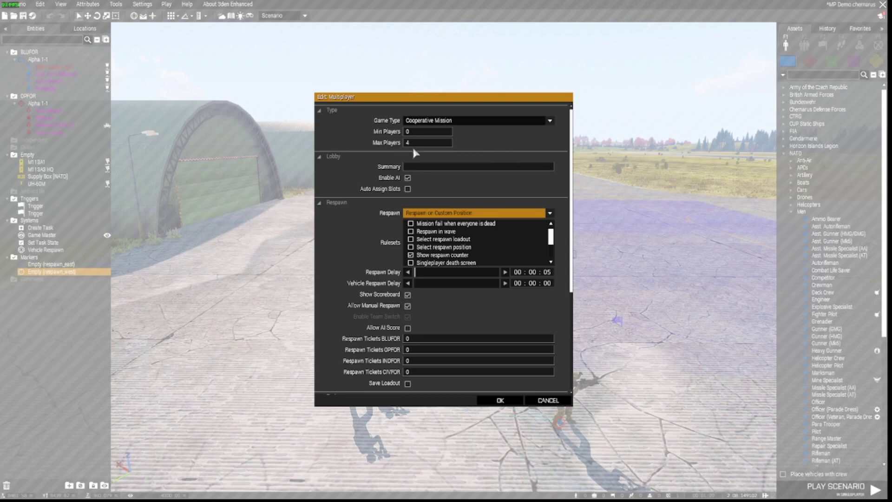
pyautogui.click(551, 213)
pyautogui.click(552, 215)
pyautogui.scroll(-3, 551, 239)
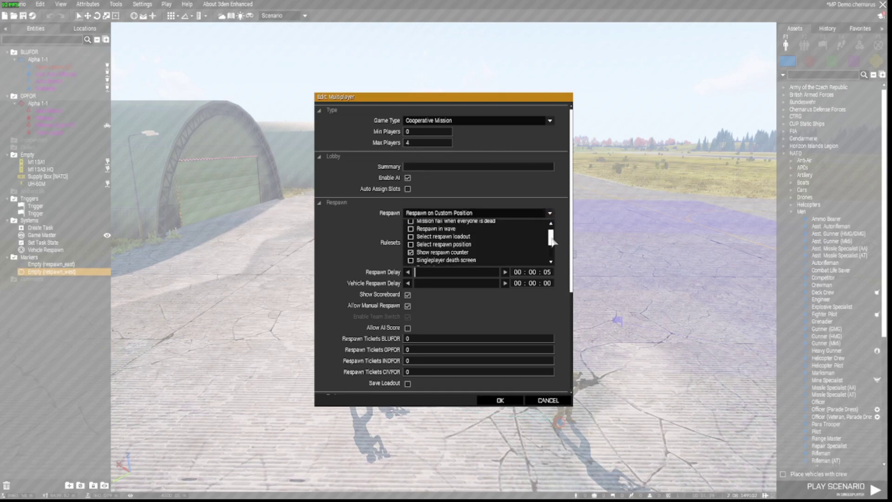
pyautogui.scroll(-5, 568, 298)
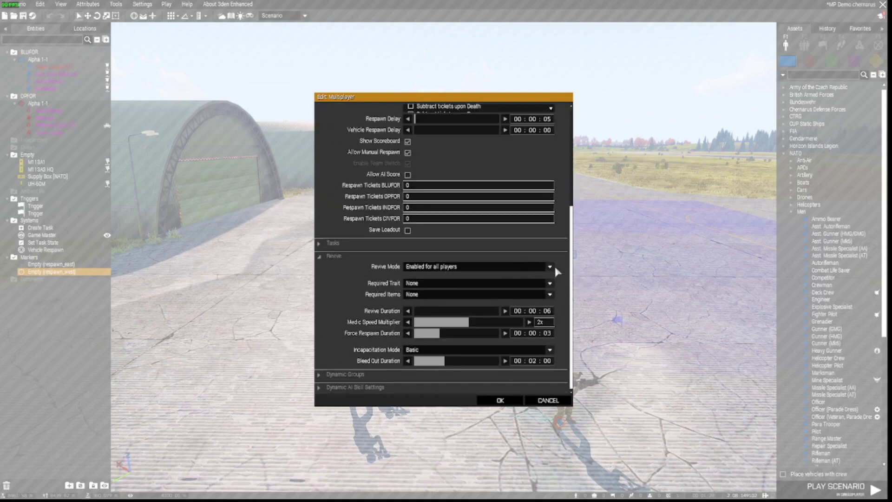
pyautogui.click(505, 401)
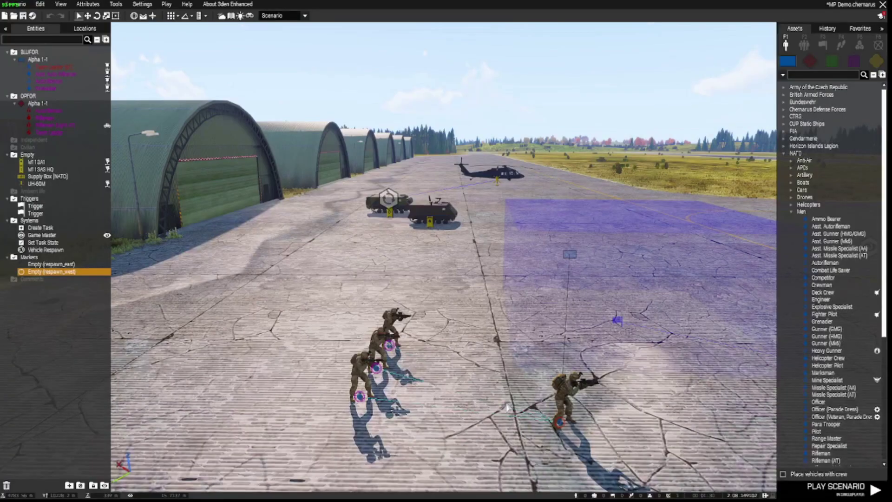
# Step: Export the MP Demo scenario to multiplayer
pyautogui.click(23, 8)
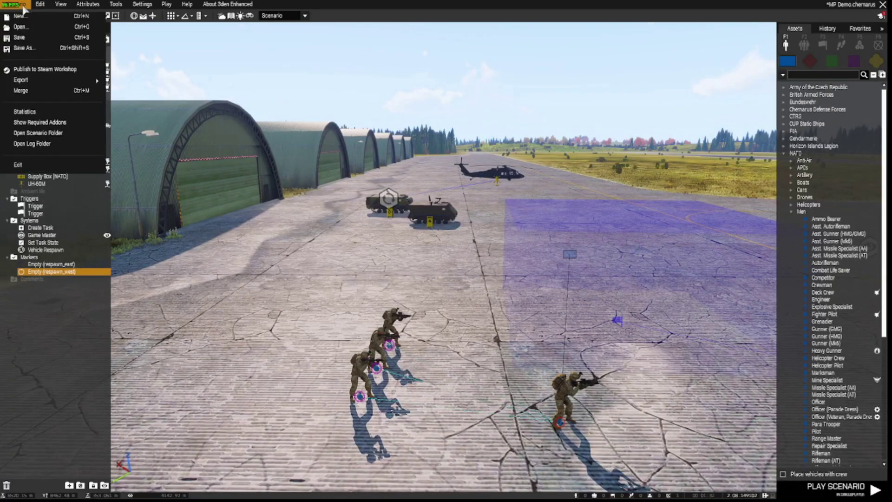
pyautogui.moveTo(37, 81)
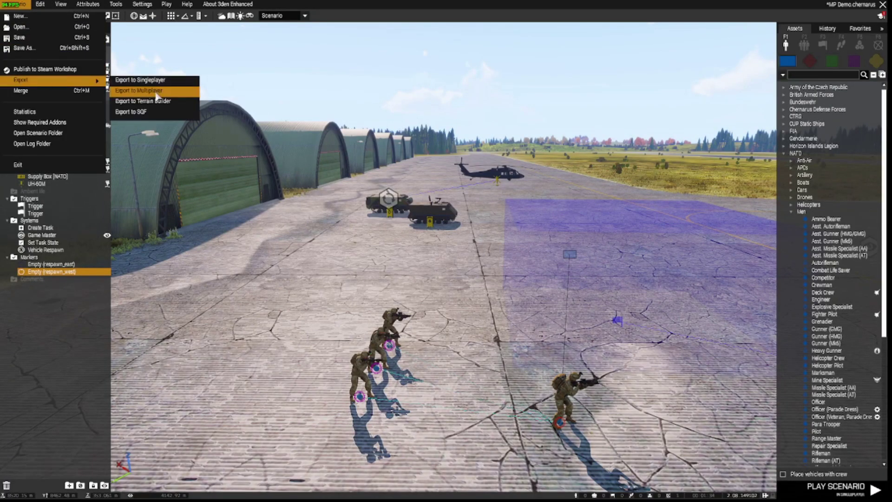
pyautogui.click(157, 93)
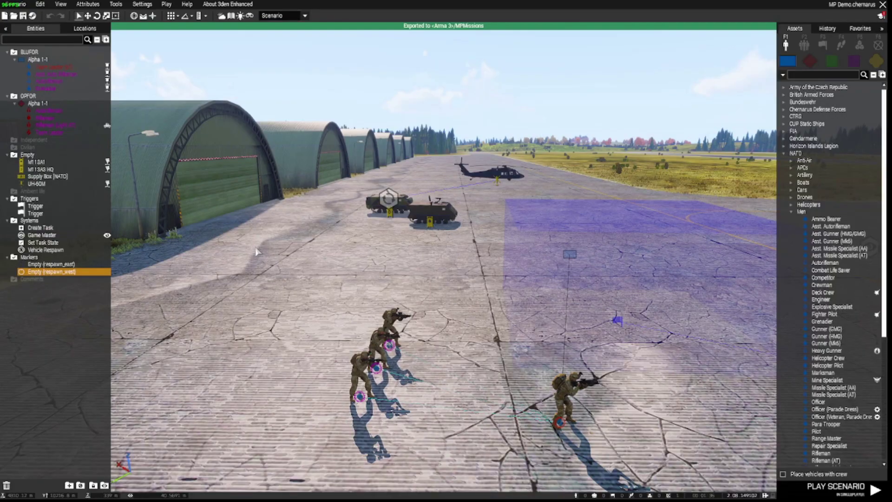
pyautogui.press('a')
pyautogui.moveTo(256, 252); pyautogui.dragTo(472, 258, button='right')
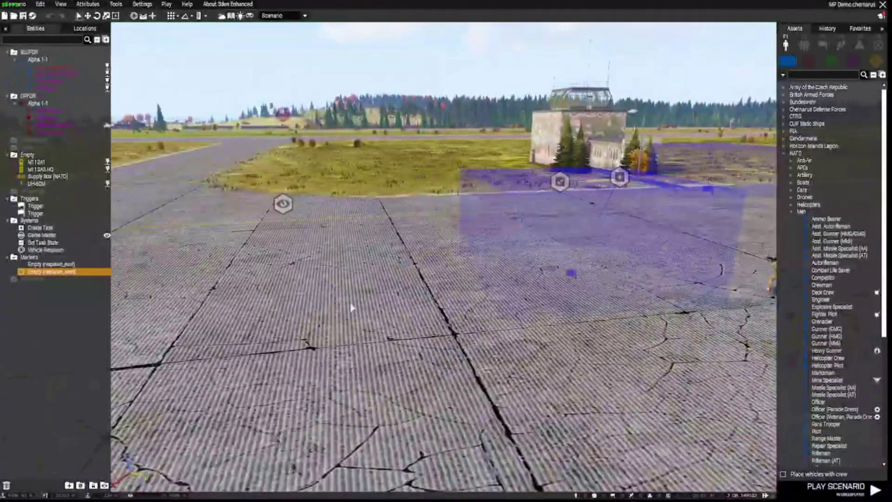
pyautogui.press('a')
pyautogui.moveTo(351, 307); pyautogui.dragTo(522, 311, button='right')
pyautogui.press('s')
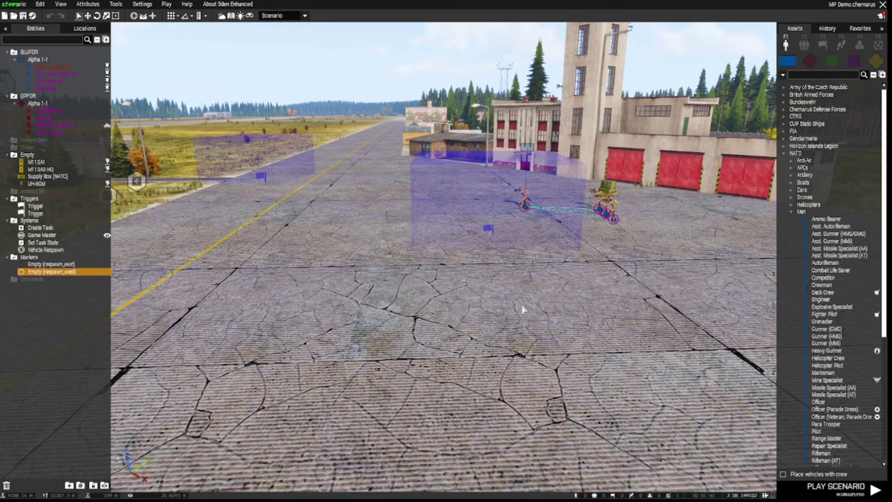
pyautogui.moveTo(521, 311); pyautogui.dragTo(356, 321, button='right')
pyautogui.press('d')
pyautogui.press('a')
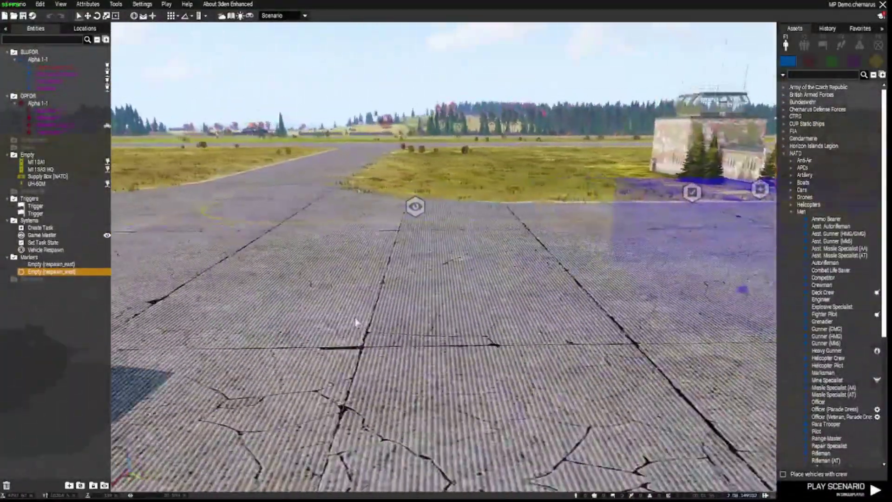
pyautogui.press('s')
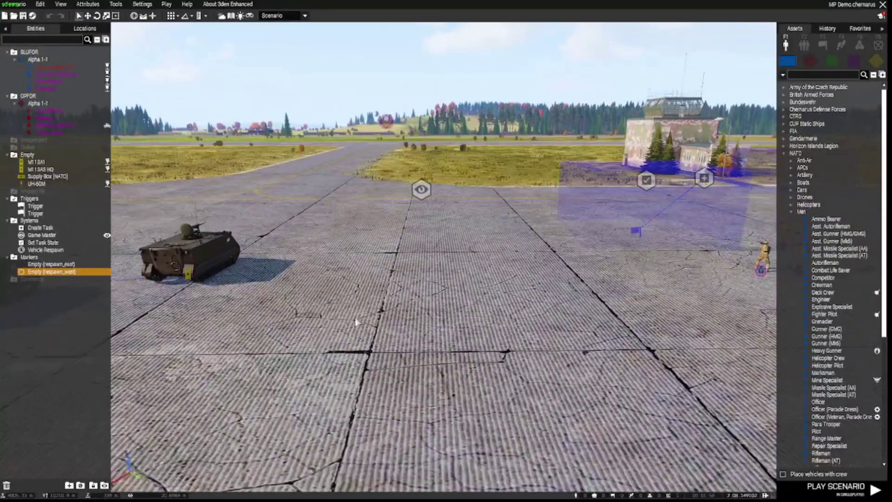
pyautogui.press('d')
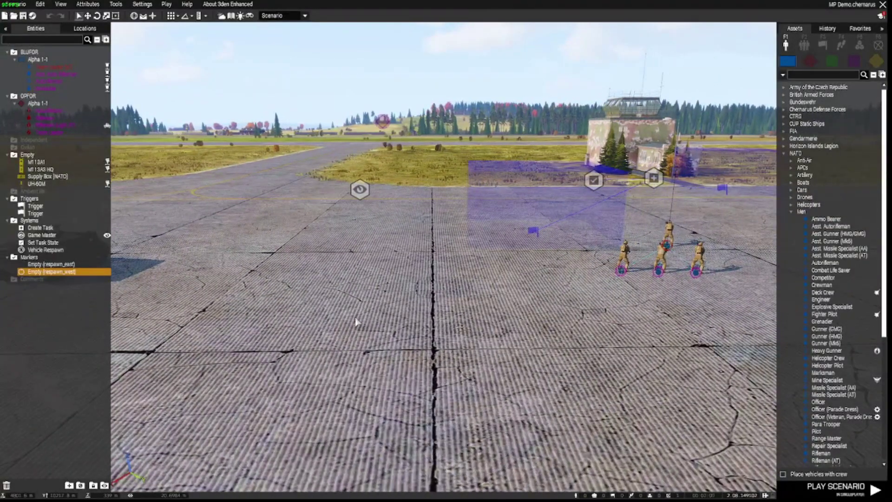
pyautogui.press('d')
pyautogui.press('w')
pyautogui.moveTo(355, 321); pyautogui.dragTo(197, 337, button='right')
pyautogui.press('d')
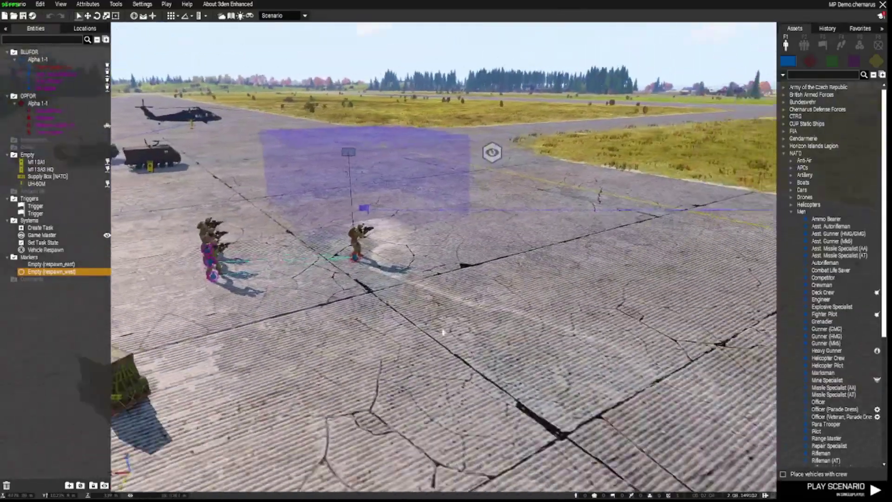
pyautogui.press('w')
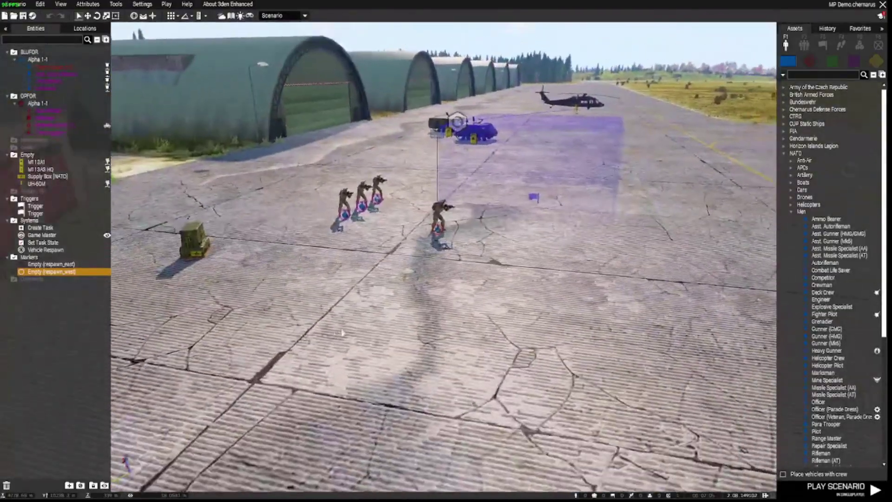
pyautogui.press('a')
pyautogui.press('w')
pyautogui.press('w')
pyautogui.press('a')
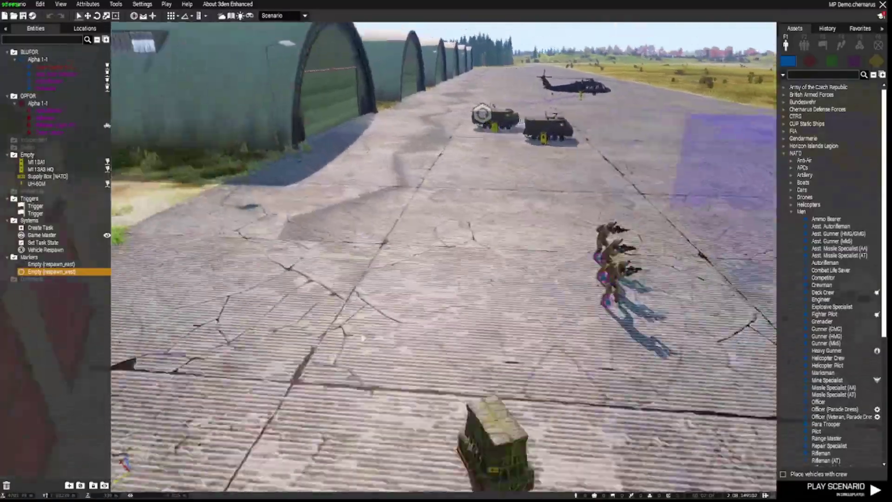
pyautogui.press('w')
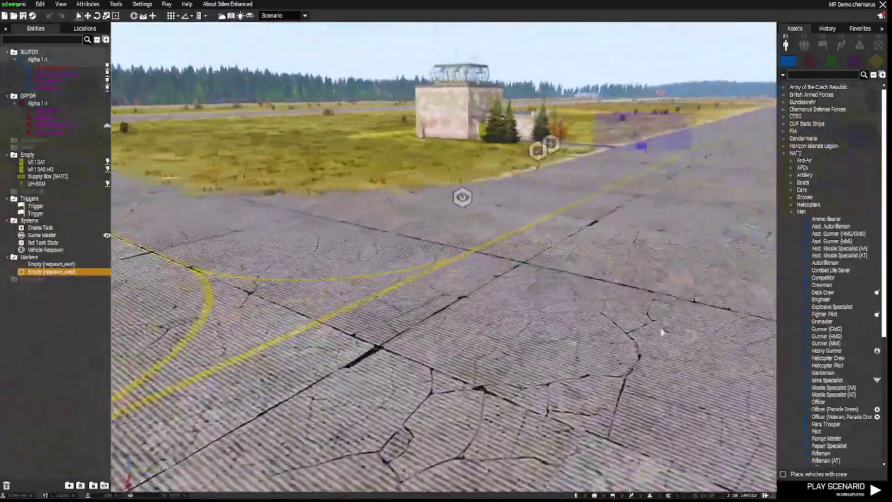
pyautogui.press('d')
pyautogui.press('d')
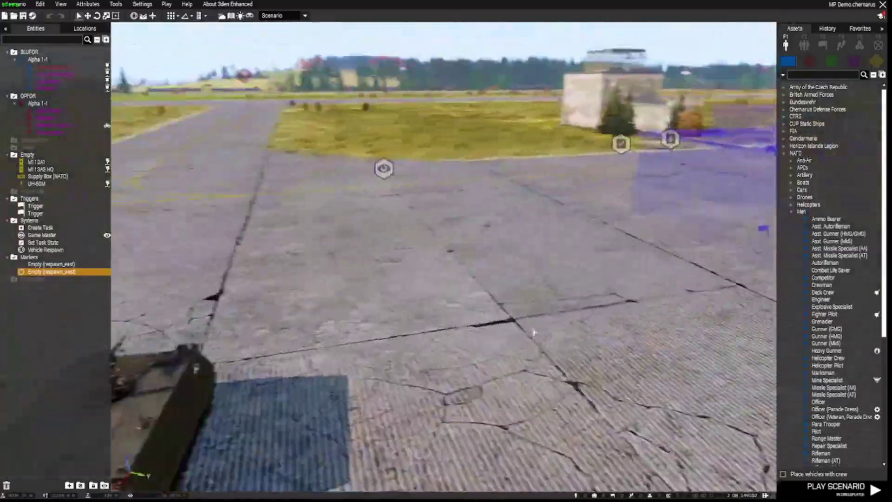
pyautogui.press('d')
pyautogui.press('w')
pyautogui.press('z')
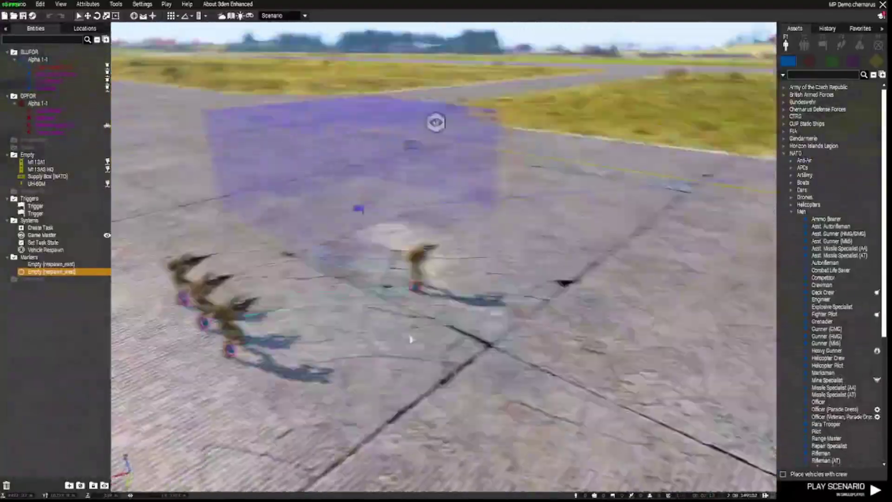
pyautogui.press('w')
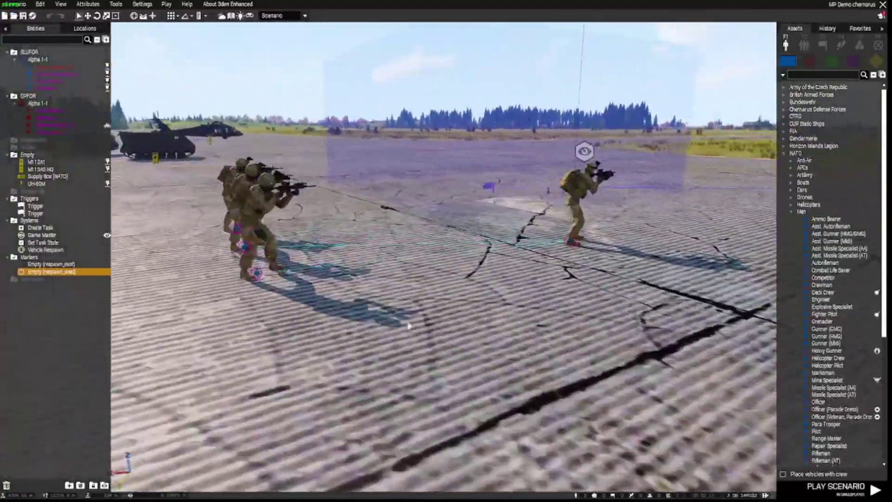